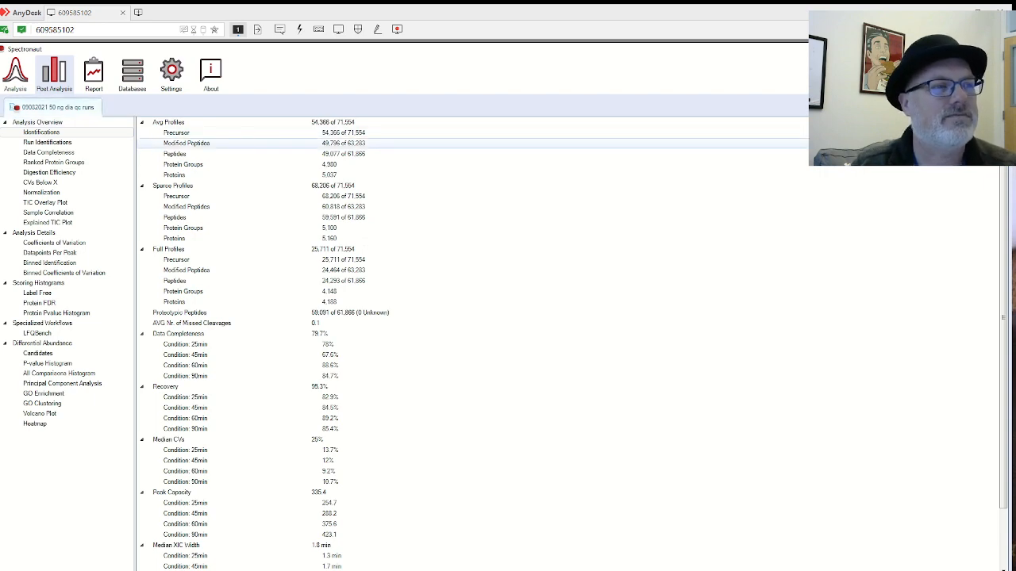
Step: View the Analysis perspective, return to Post Analysis and review the Identifications overview down to Average Data Points per Peak
{"action": "left_click", "coordinate": [28, 79]}
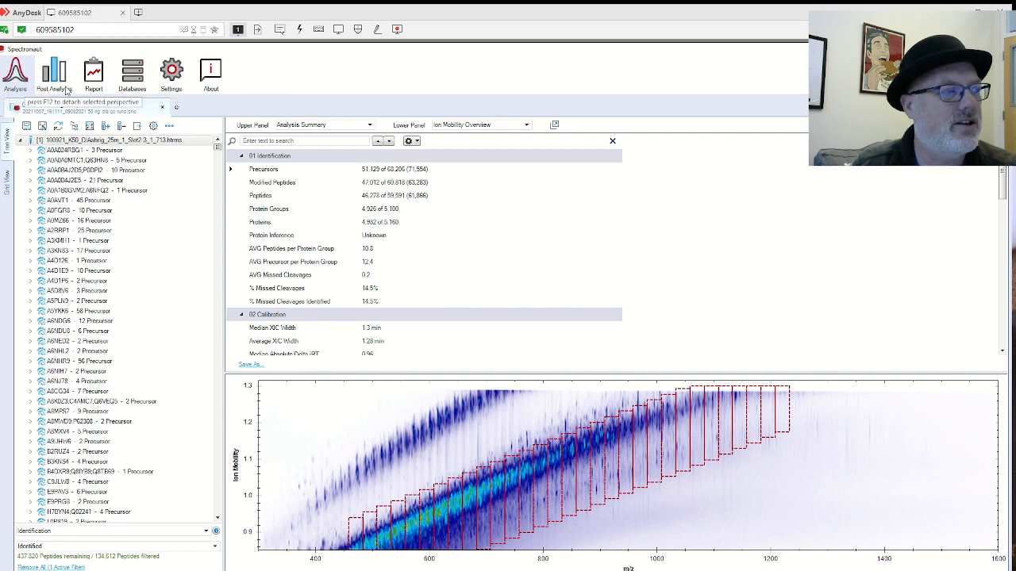
{"action": "left_click", "coordinate": [63, 88]}
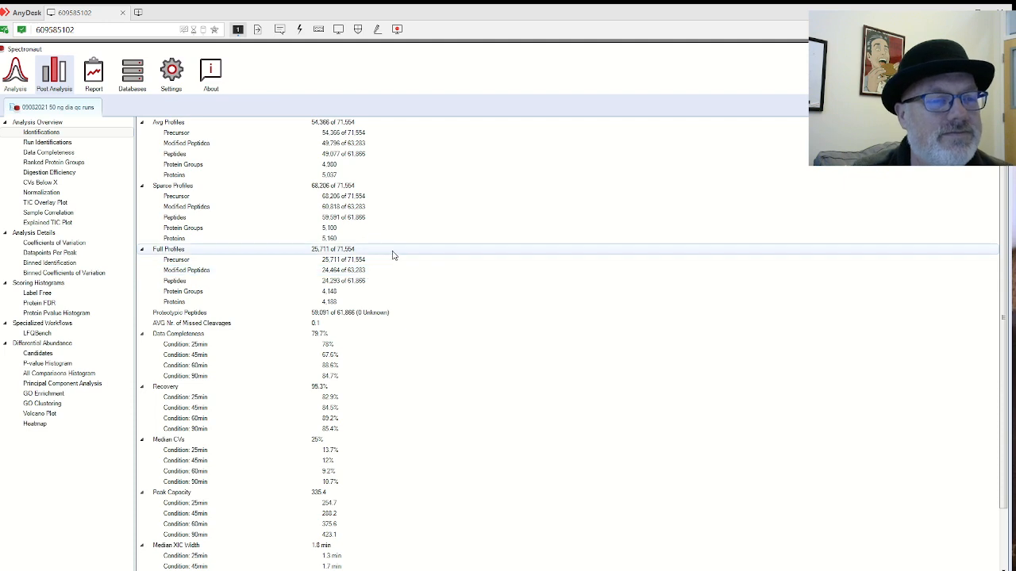
{"action": "scroll", "coordinate": [411, 252], "scroll_direction": "down", "scroll_amount": 1}
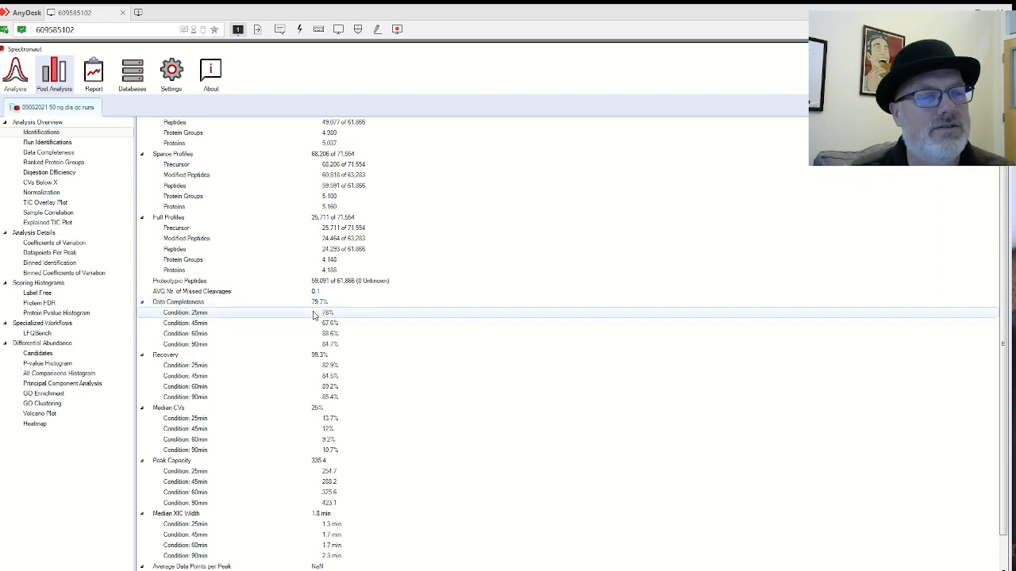
{"action": "mouse_move", "coordinate": [319, 315]}
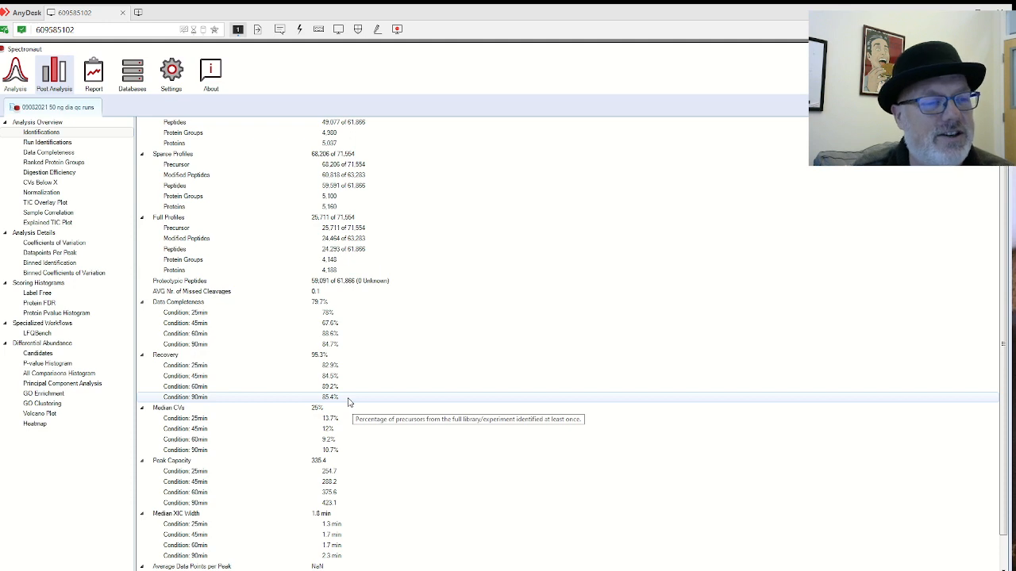
{"action": "scroll", "coordinate": [348, 401], "scroll_direction": "down", "scroll_amount": 1}
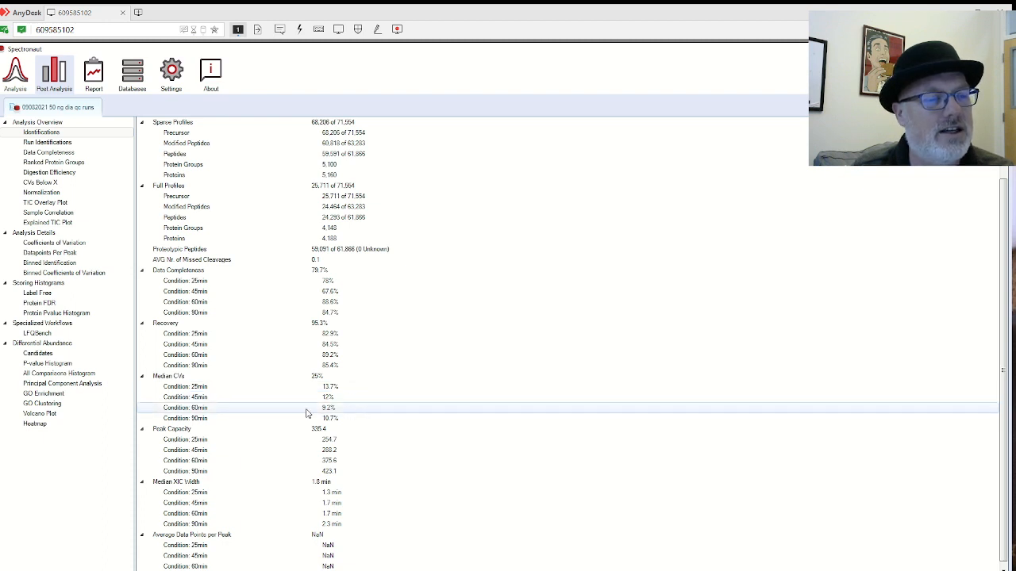
{"action": "scroll", "coordinate": [344, 414], "scroll_direction": "down", "scroll_amount": 1}
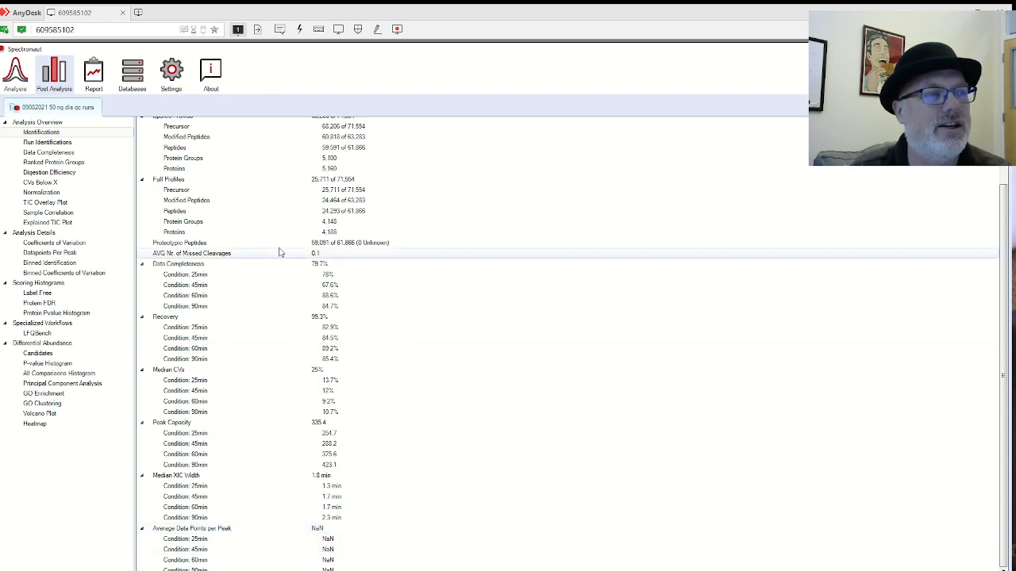
Step: Open the Run Identifications plot and compare the precursor bars of the 25min and 45min runs
{"action": "left_click", "coordinate": [75, 144]}
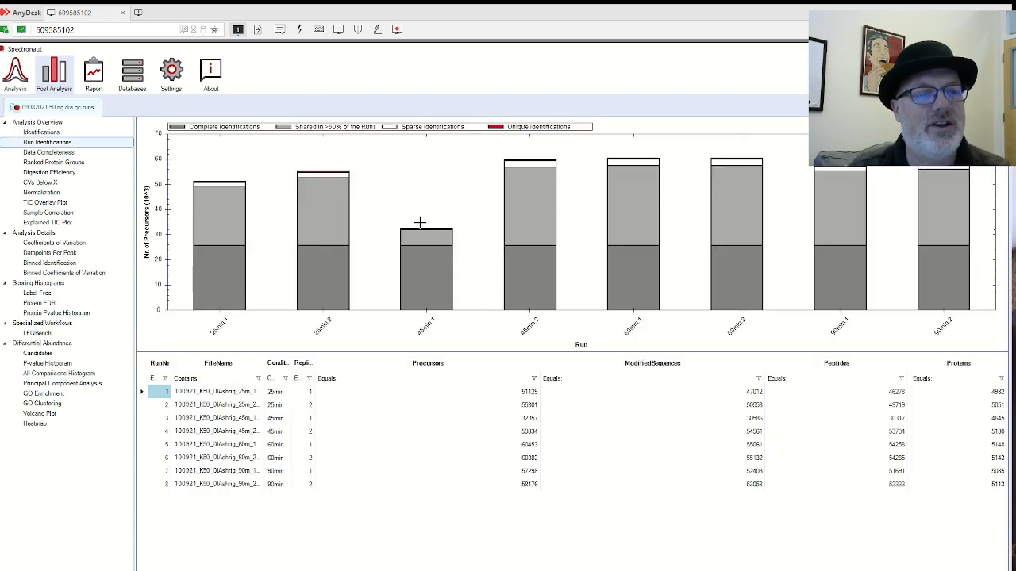
{"action": "mouse_move", "coordinate": [401, 254]}
{"action": "mouse_move", "coordinate": [411, 237]}
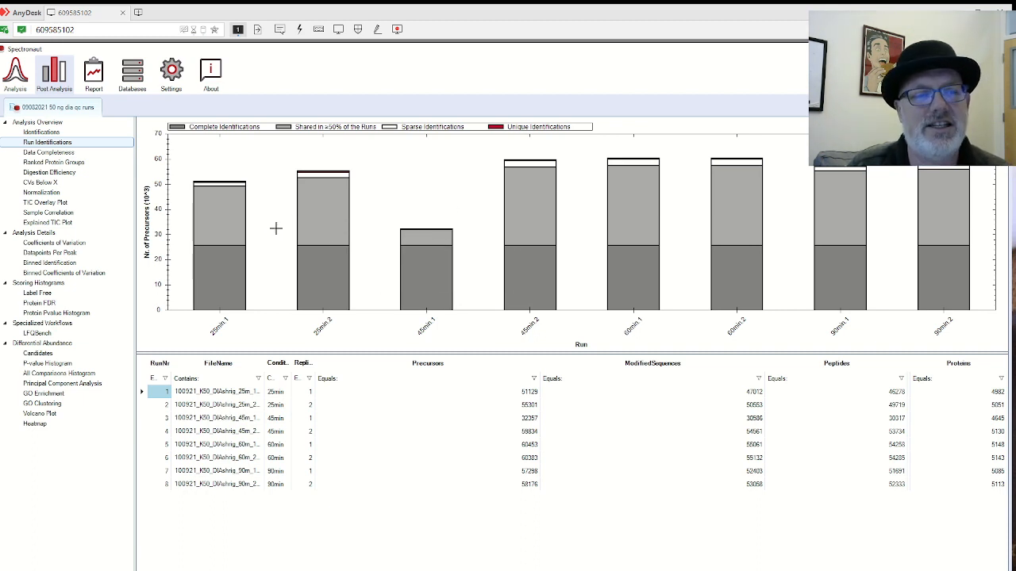
{"action": "mouse_move", "coordinate": [309, 223]}
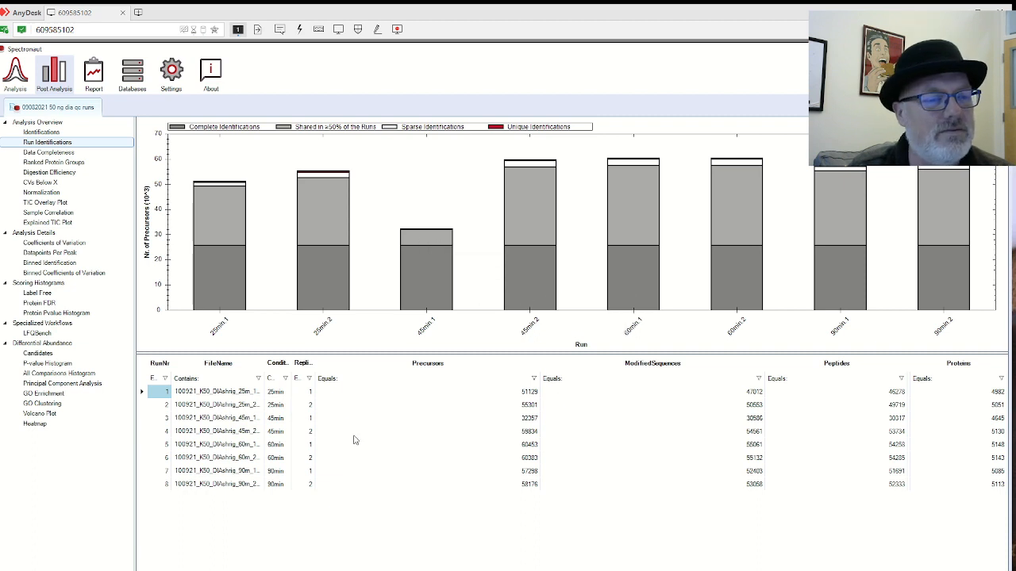
Step: Narrow the Precursors, ModifiedSequences and Peptides columns of the run table to reveal ProteinGroups, and examine the identification bars and legend
{"action": "left_click_drag", "start_coordinate": [542, 365], "coordinate": [411, 362]}
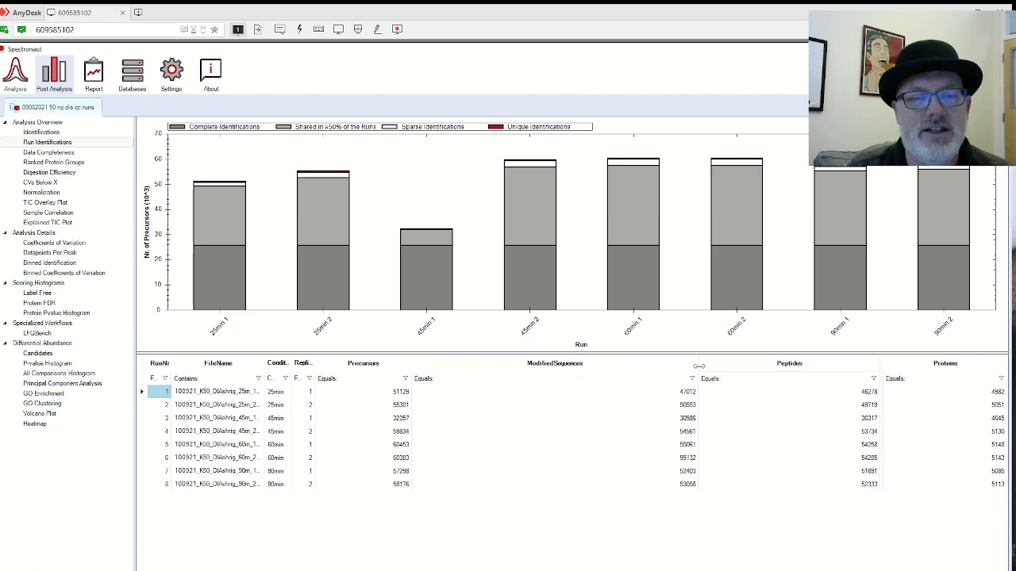
{"action": "left_click_drag", "start_coordinate": [699, 366], "coordinate": [539, 363]}
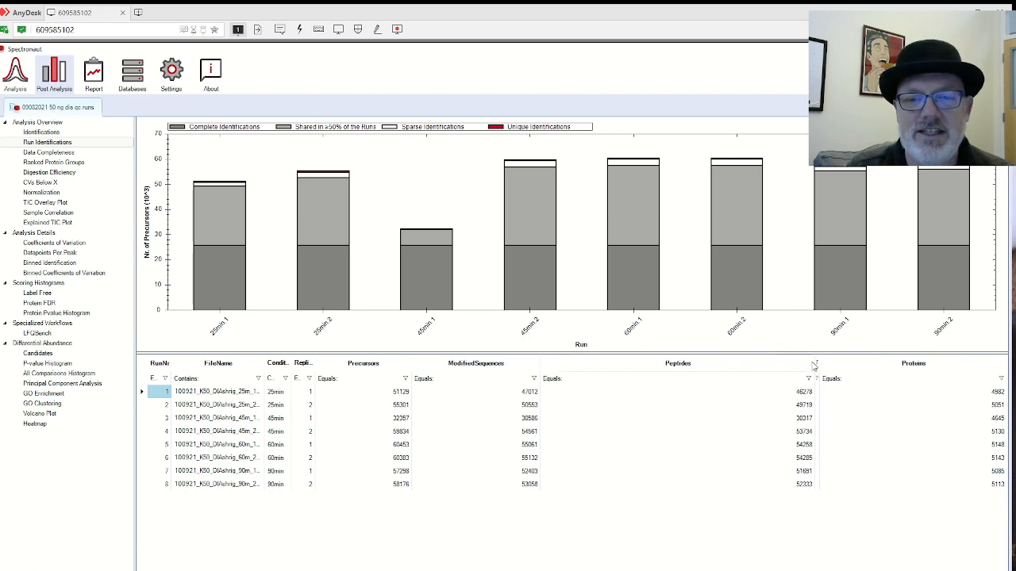
{"action": "left_click_drag", "start_coordinate": [813, 365], "coordinate": [713, 367]}
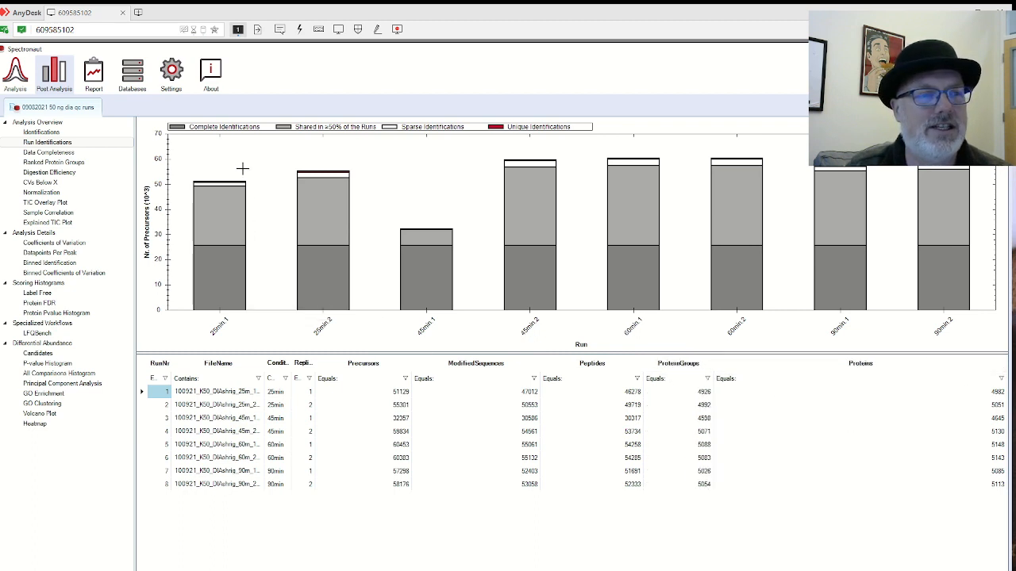
{"action": "mouse_move", "coordinate": [619, 208]}
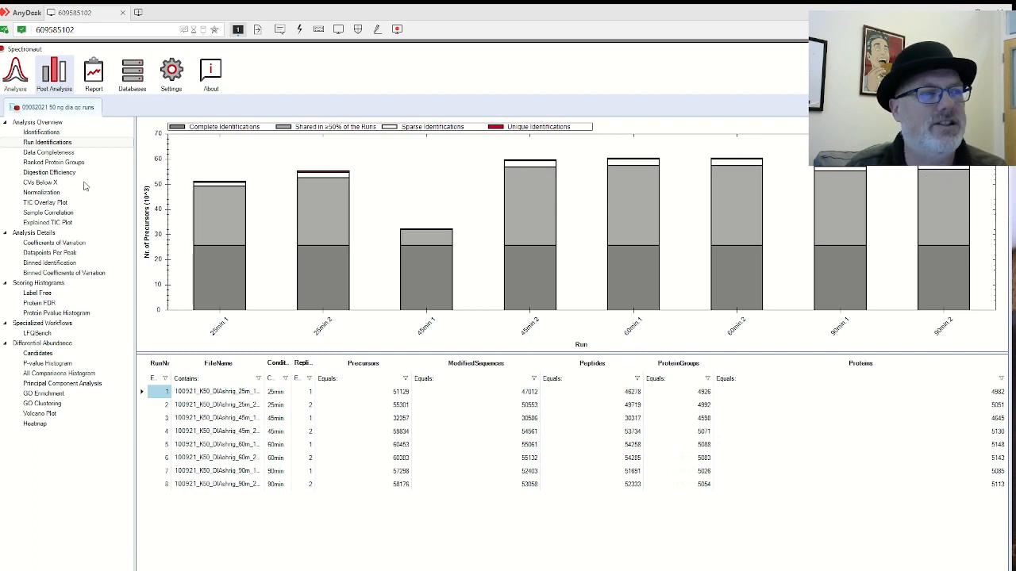
{"action": "mouse_move", "coordinate": [237, 189]}
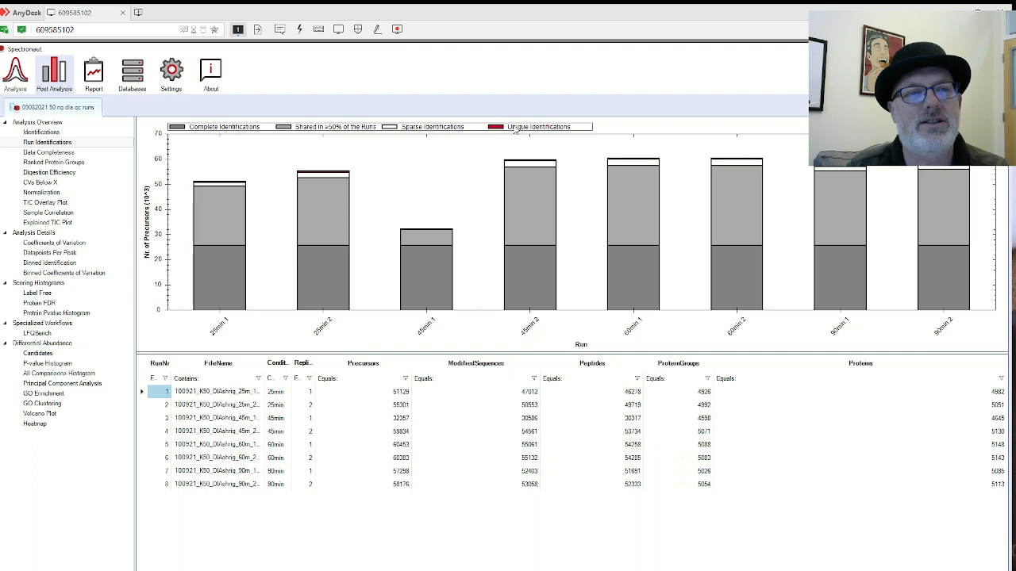
{"action": "mouse_move", "coordinate": [511, 188]}
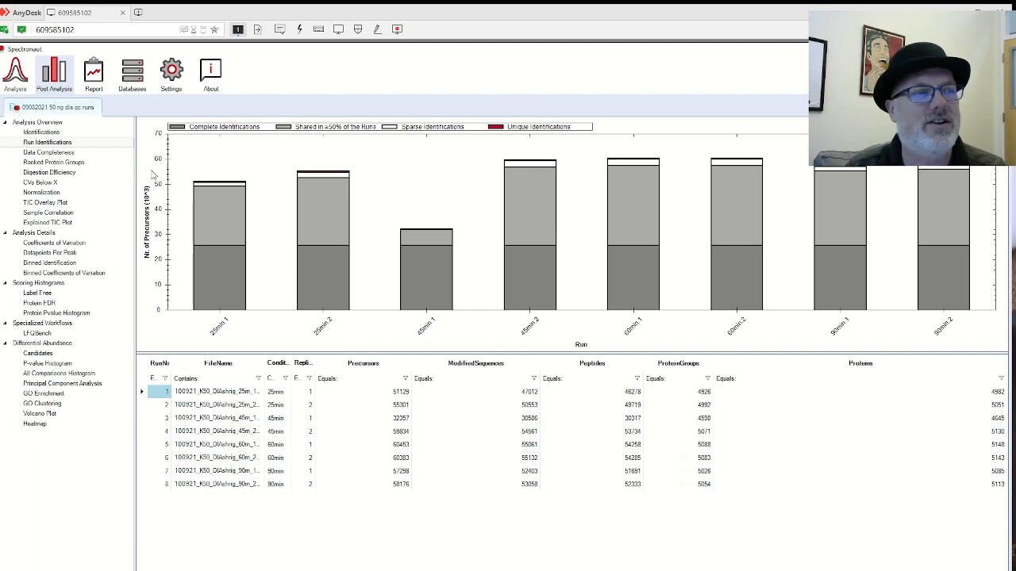
Step: Open the Data Completeness plots and group the cumulative profiles by Protein Group
{"action": "left_click", "coordinate": [79, 153]}
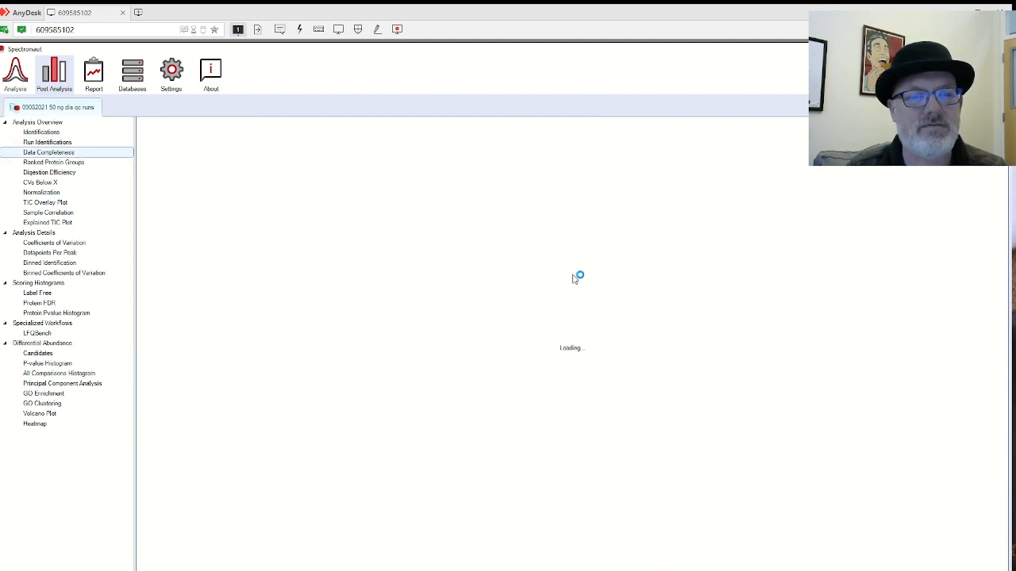
{"action": "mouse_move", "coordinate": [416, 252]}
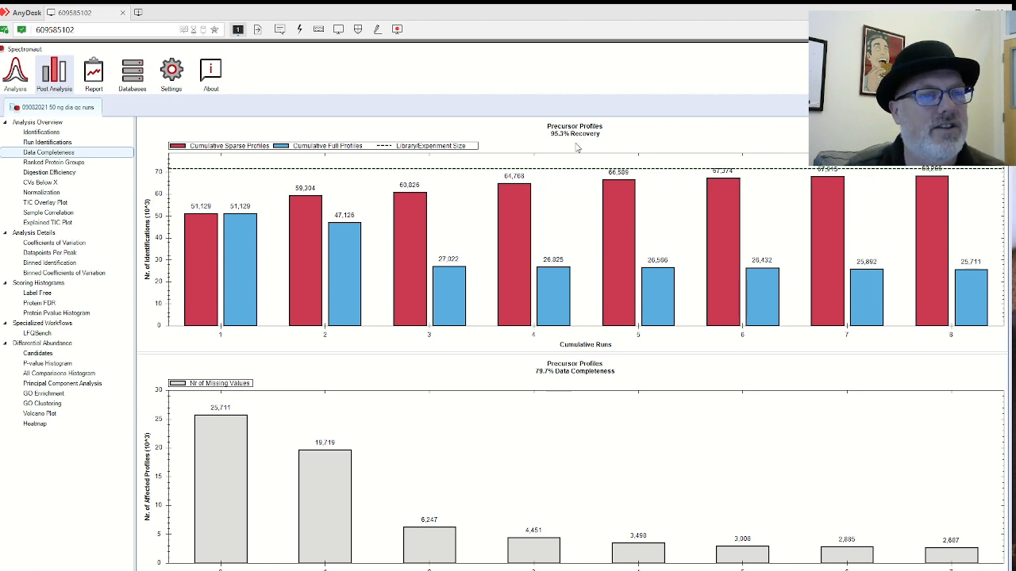
{"action": "right_click", "coordinate": [561, 190]}
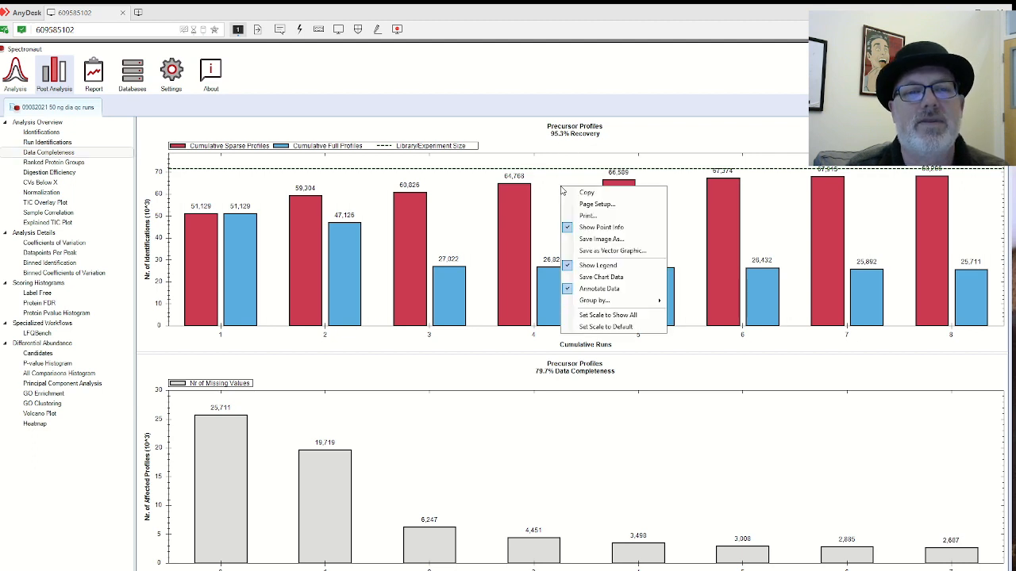
{"action": "mouse_move", "coordinate": [651, 302]}
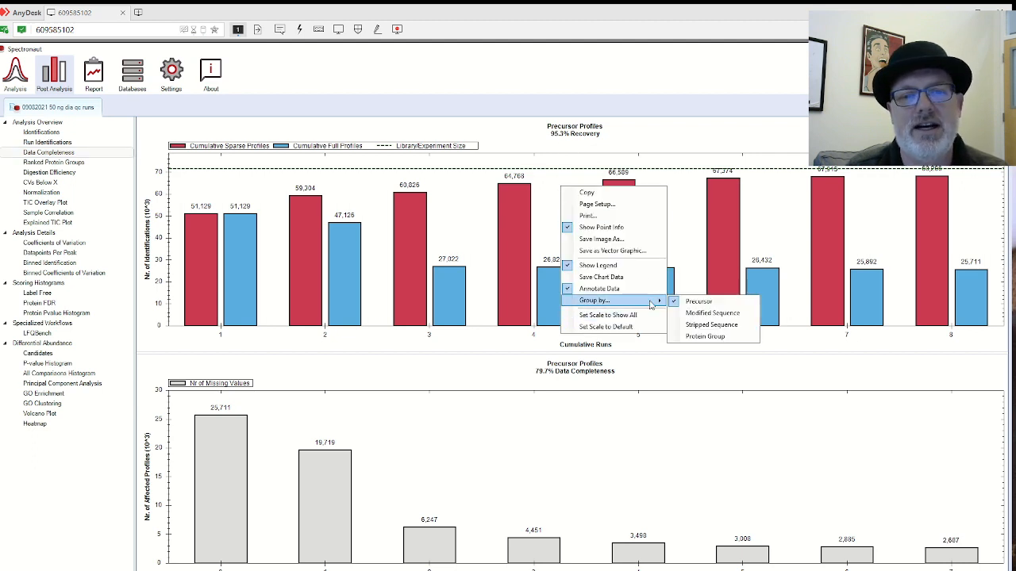
{"action": "left_click", "coordinate": [735, 338]}
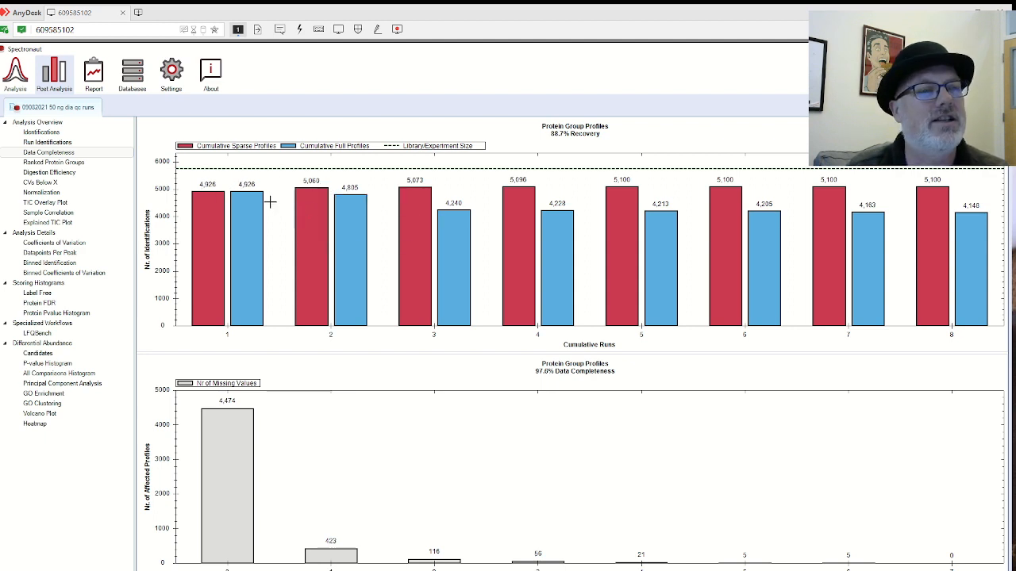
{"action": "mouse_move", "coordinate": [248, 196]}
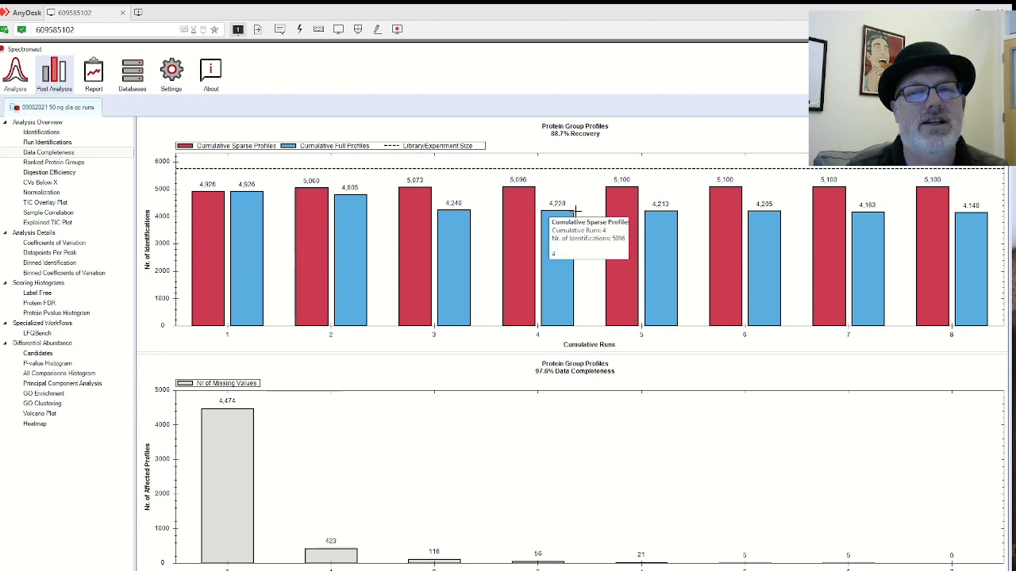
Step: Regroup the cumulative profiles chart by Stripped Sequence
{"action": "right_click", "coordinate": [449, 182]}
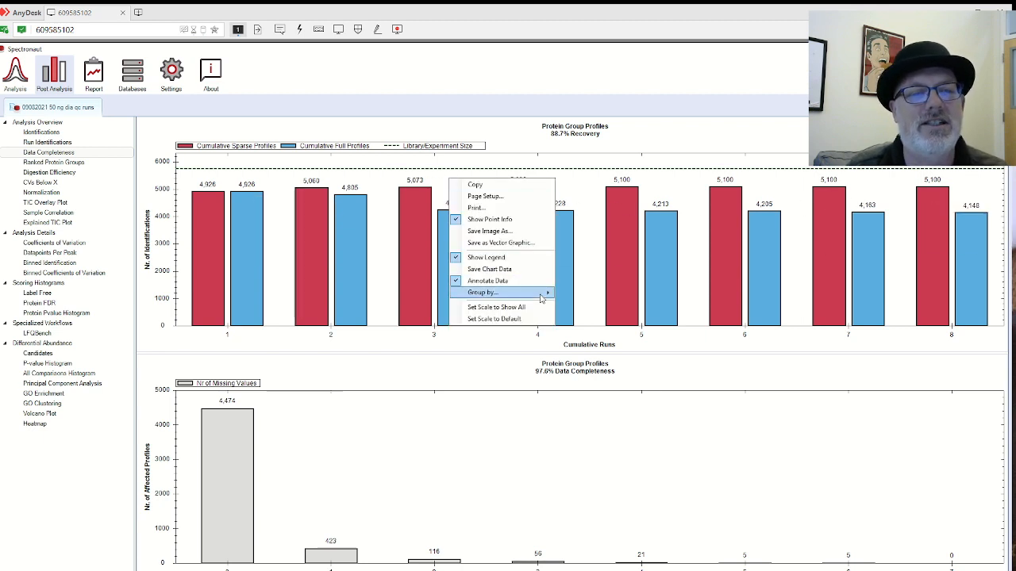
{"action": "mouse_move", "coordinate": [516, 292]}
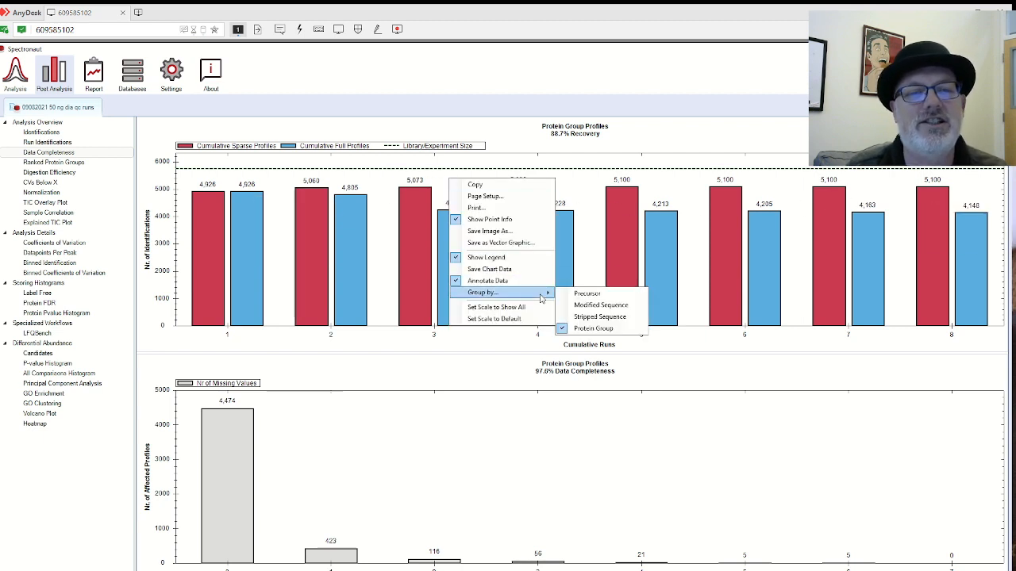
{"action": "left_click", "coordinate": [635, 317]}
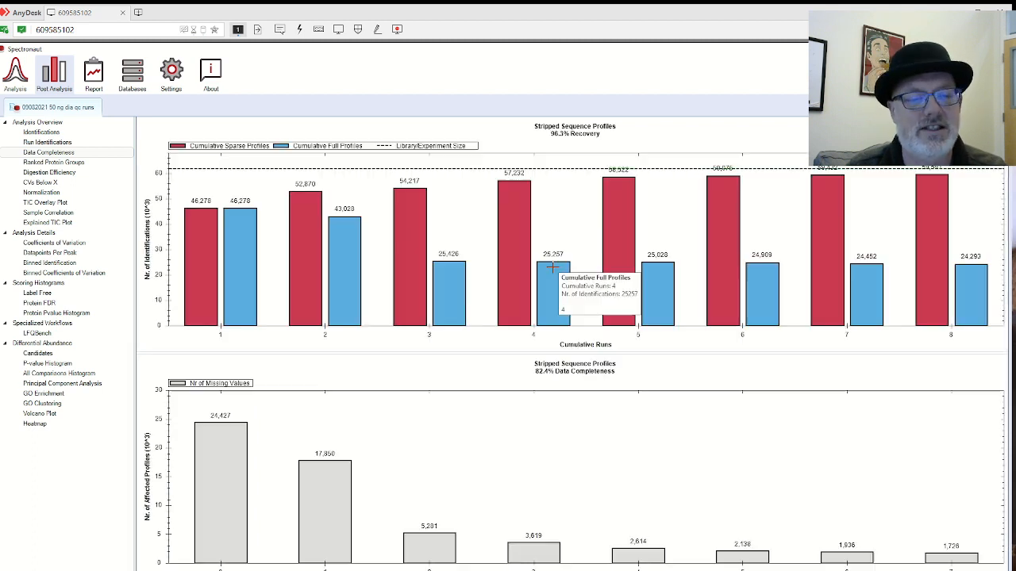
Step: Return the cumulative profiles chart to grouping by Precursor
{"action": "right_click", "coordinate": [471, 177]}
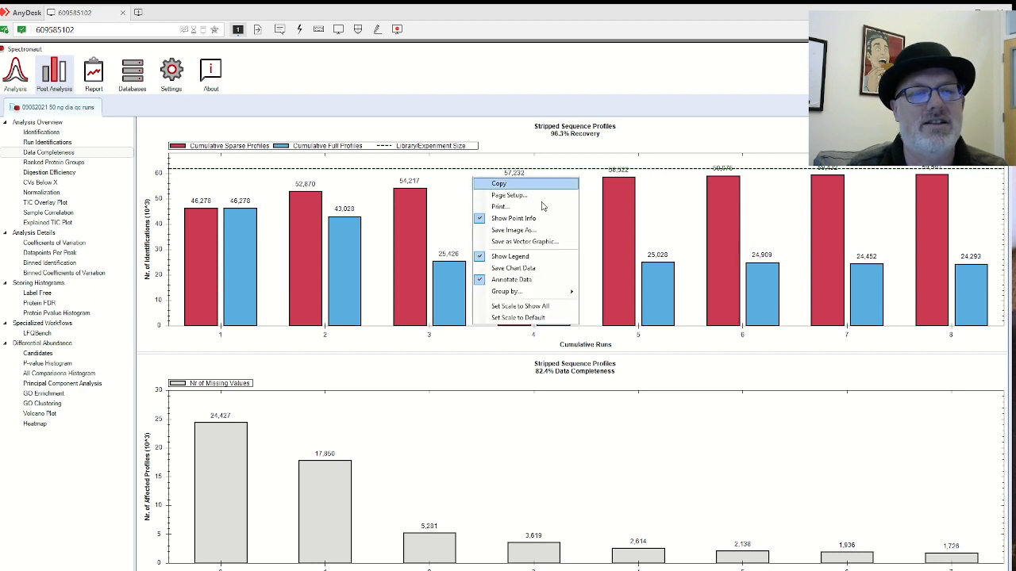
{"action": "mouse_move", "coordinate": [563, 295]}
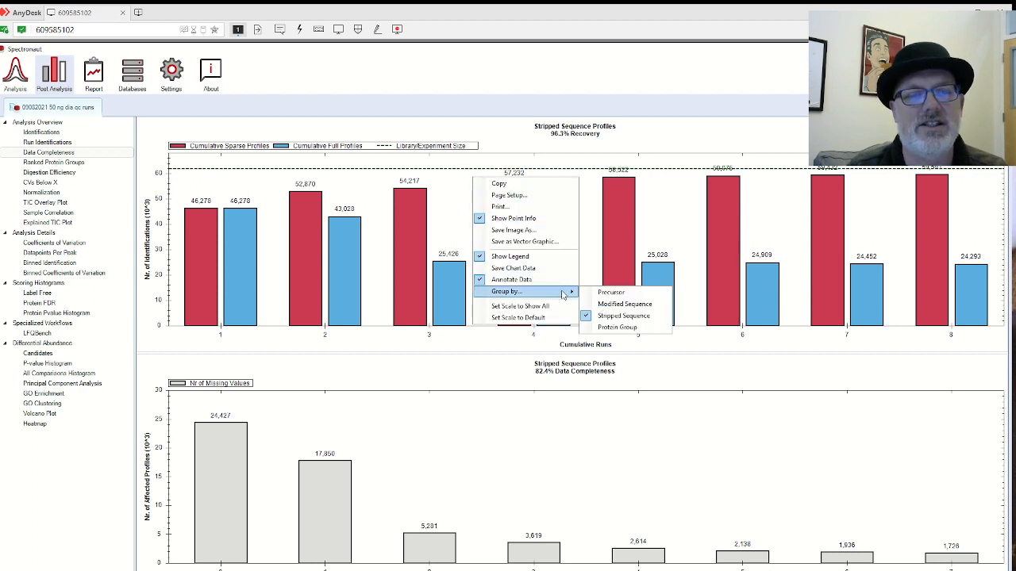
{"action": "left_click", "coordinate": [640, 292]}
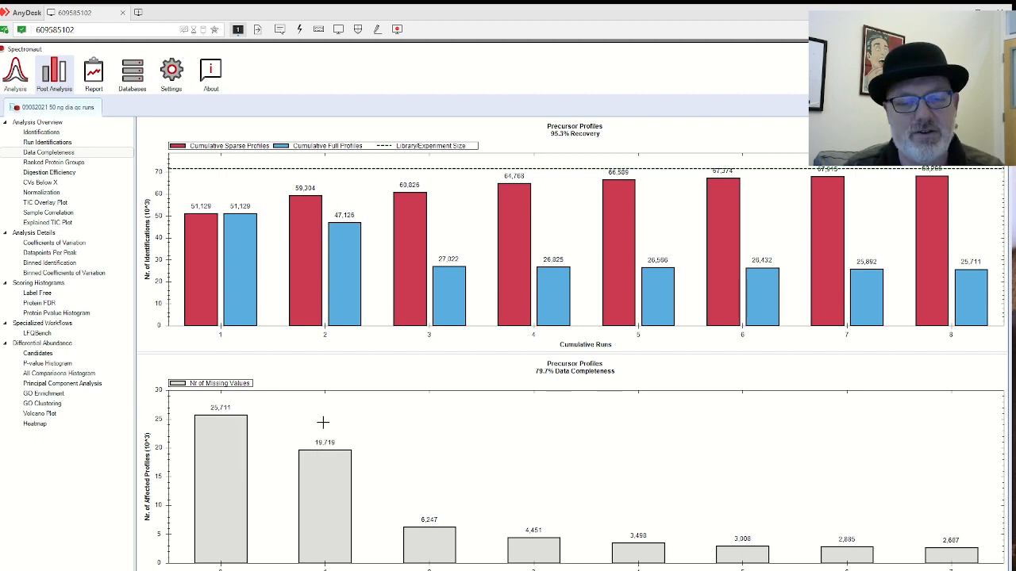
Step: Examine the missing-values chart for precursors and regroup it by Protein Group
{"action": "mouse_move", "coordinate": [233, 446]}
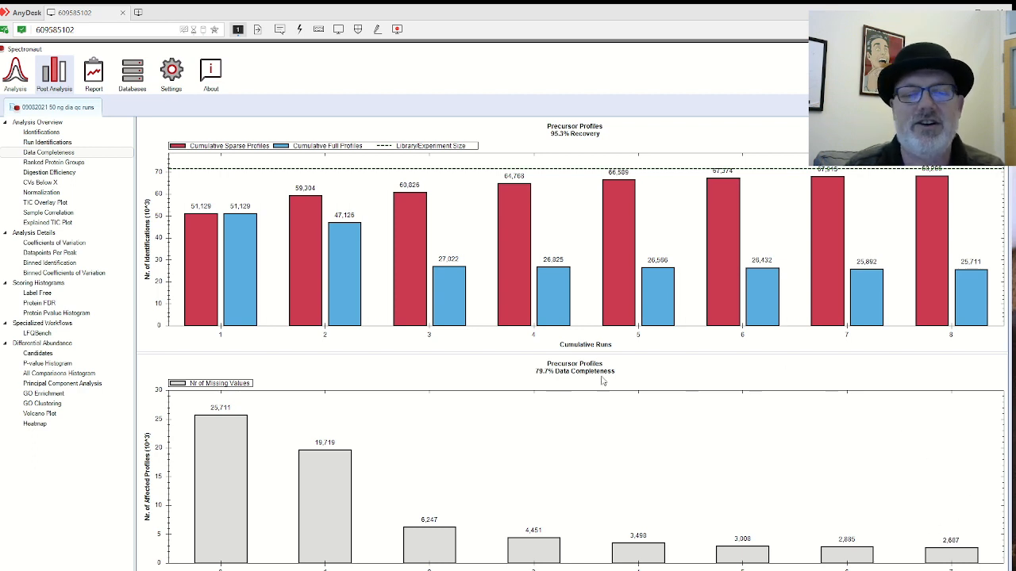
{"action": "right_click", "coordinate": [592, 434]}
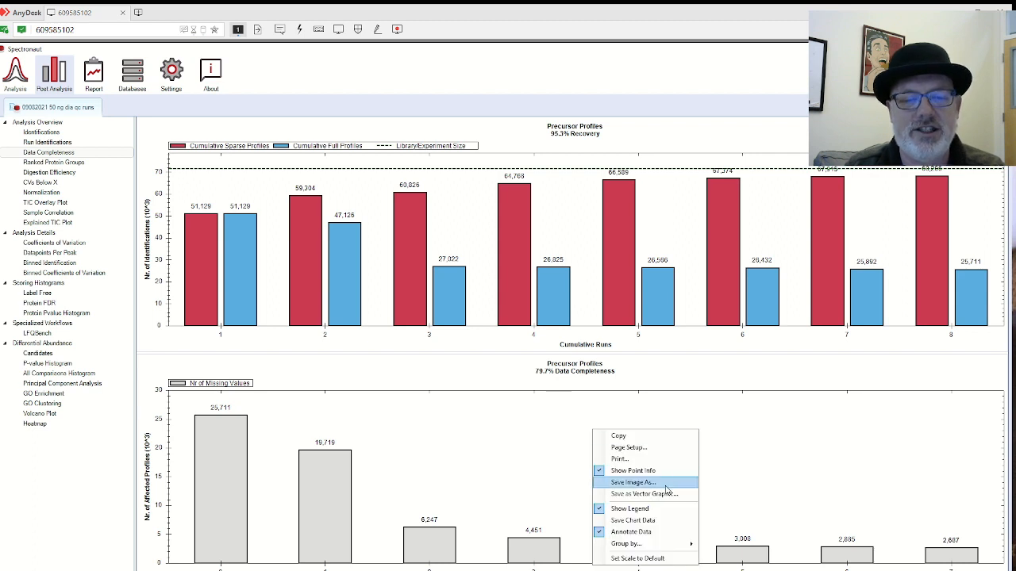
{"action": "right_click", "coordinate": [746, 413]}
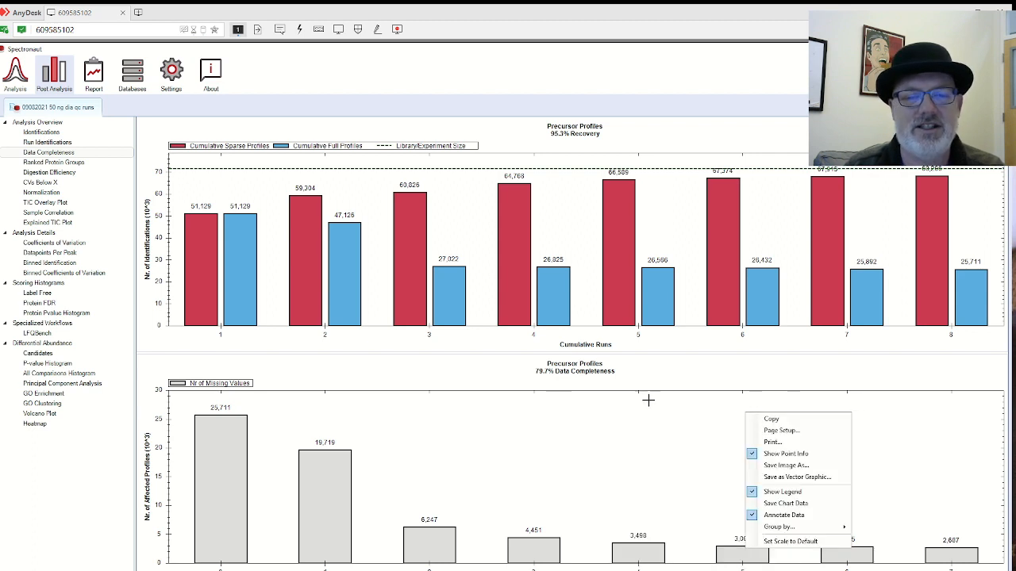
{"action": "right_click", "coordinate": [570, 424]}
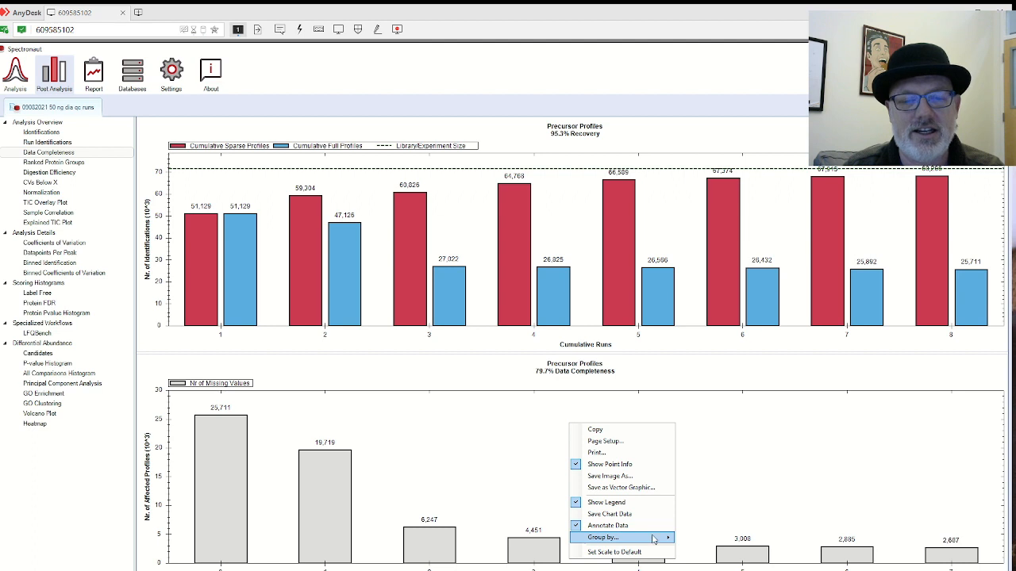
{"action": "mouse_move", "coordinate": [653, 538]}
{"action": "left_click", "coordinate": [693, 546]}
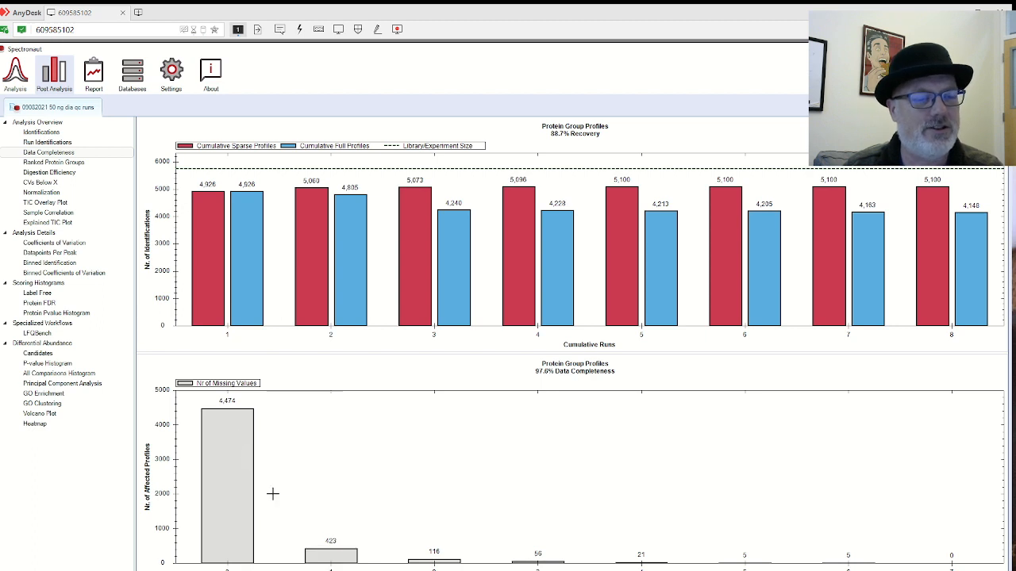
Step: Regroup the missing-values chart by Stripped Sequence
{"action": "right_click", "coordinate": [393, 412]}
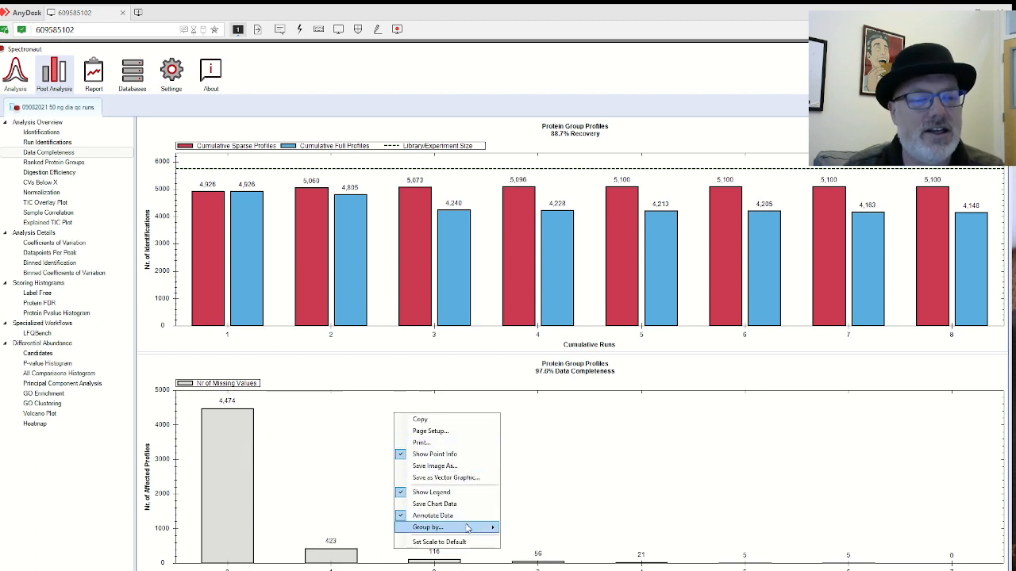
{"action": "mouse_move", "coordinate": [469, 529]}
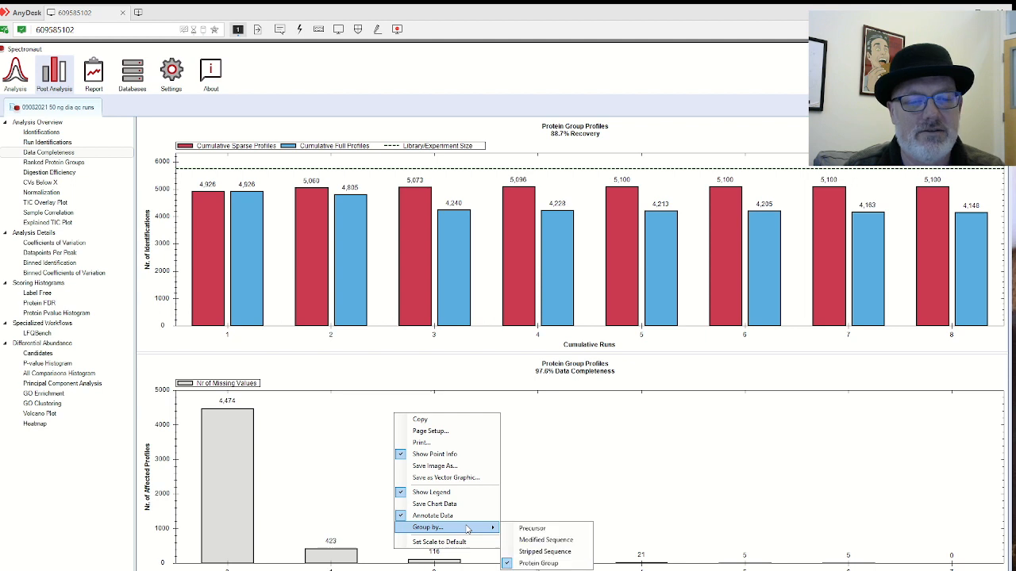
{"action": "left_click", "coordinate": [566, 553]}
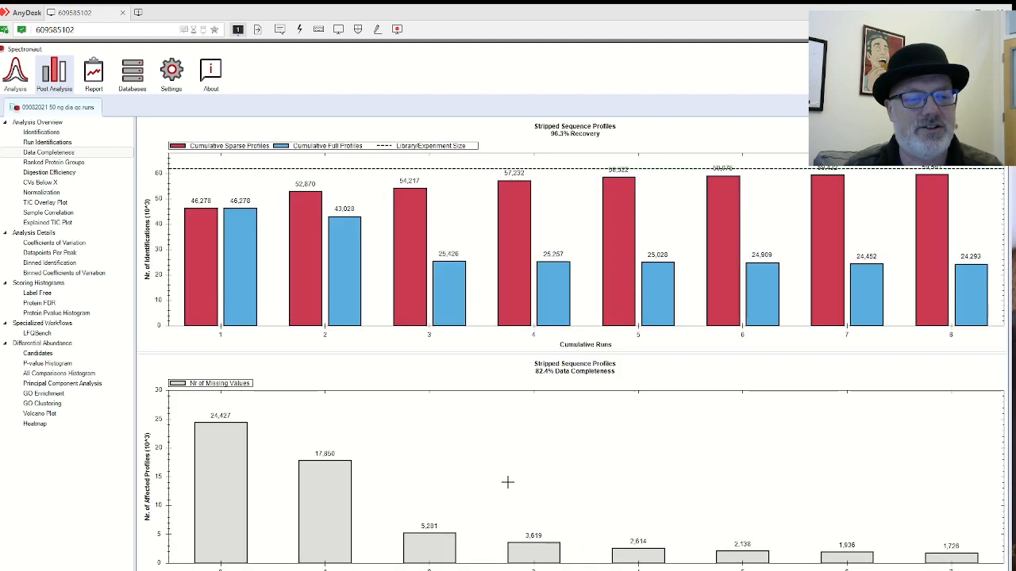
Step: Return the missing-values chart to grouping by Precursor
{"action": "right_click", "coordinate": [524, 421]}
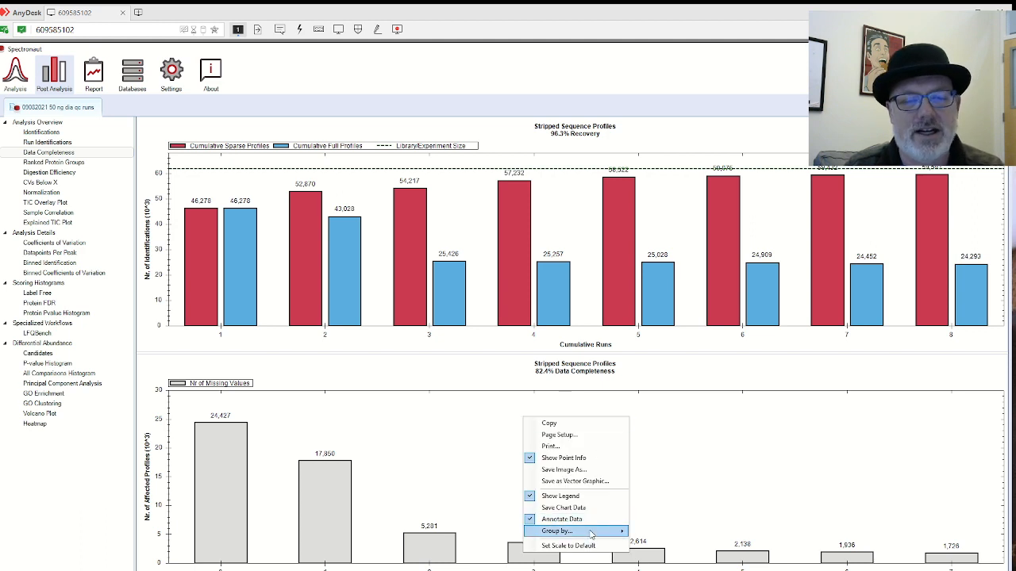
{"action": "mouse_move", "coordinate": [591, 531]}
{"action": "left_click", "coordinate": [701, 544]}
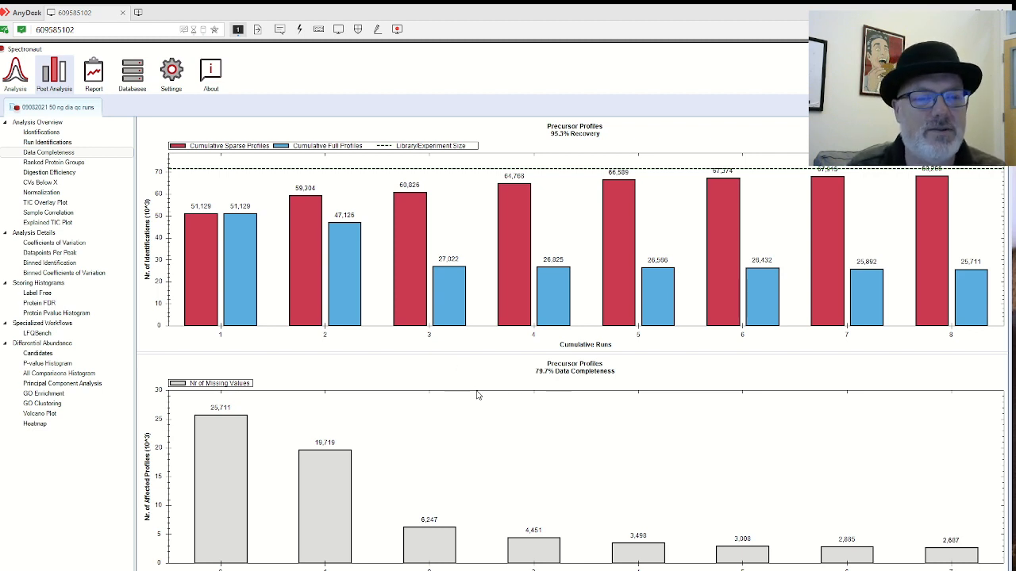
Step: Examine the Ranked Protein Groups plot, including a close-up of its upper-middle section, and reset the scale to default
{"action": "left_click", "coordinate": [77, 163]}
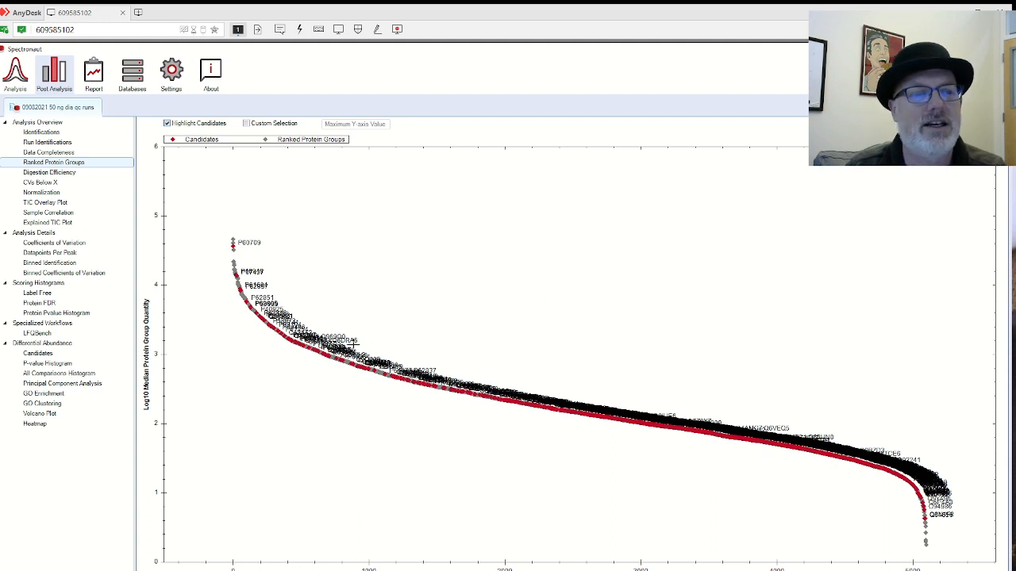
{"action": "left_click_drag", "start_coordinate": [353, 346], "coordinate": [452, 401]}
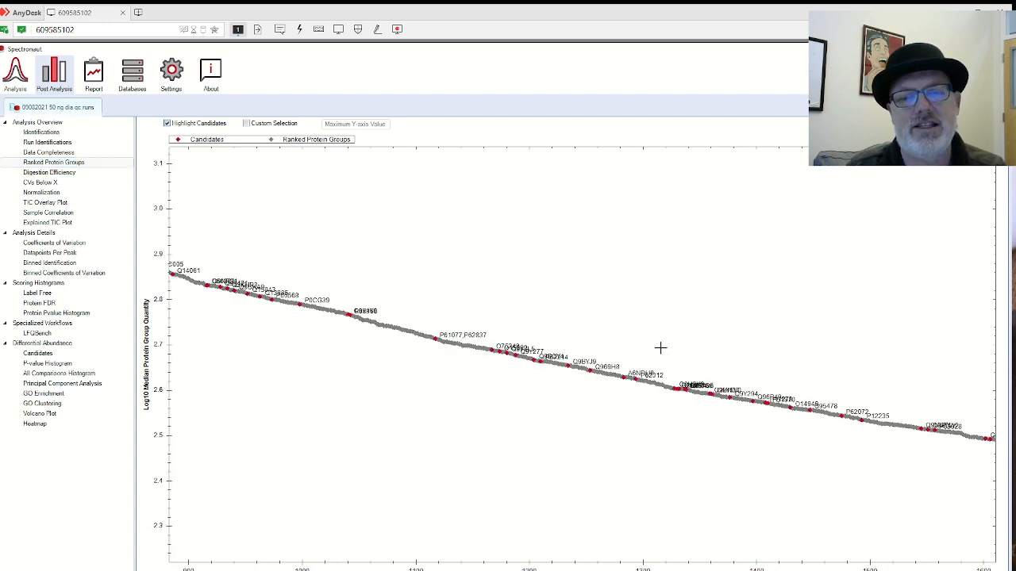
{"action": "right_click", "coordinate": [359, 204]}
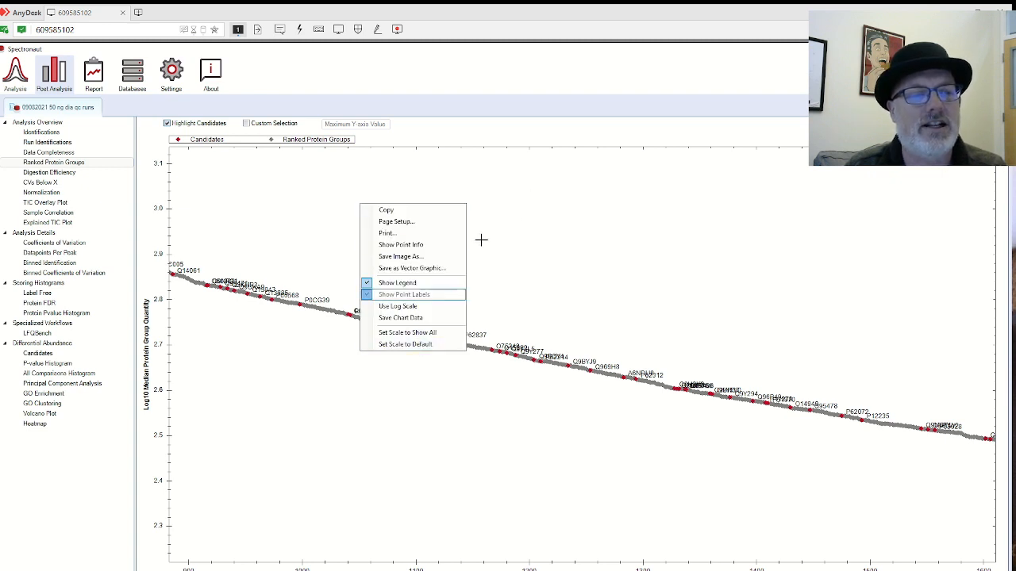
{"action": "left_click", "coordinate": [416, 345]}
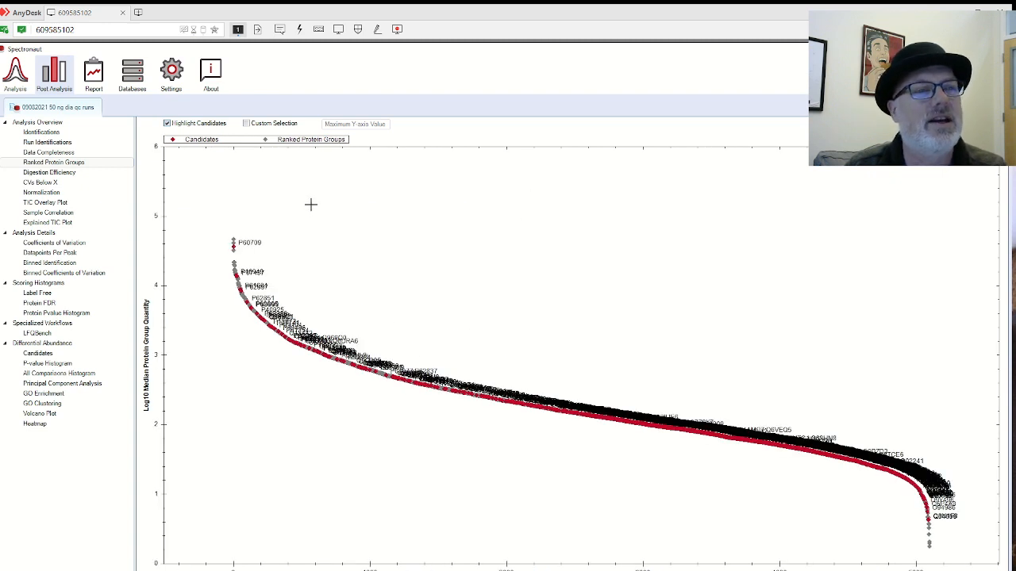
Step: Turn off candidate highlighting in the ranked protein groups plot
{"action": "left_click", "coordinate": [167, 123]}
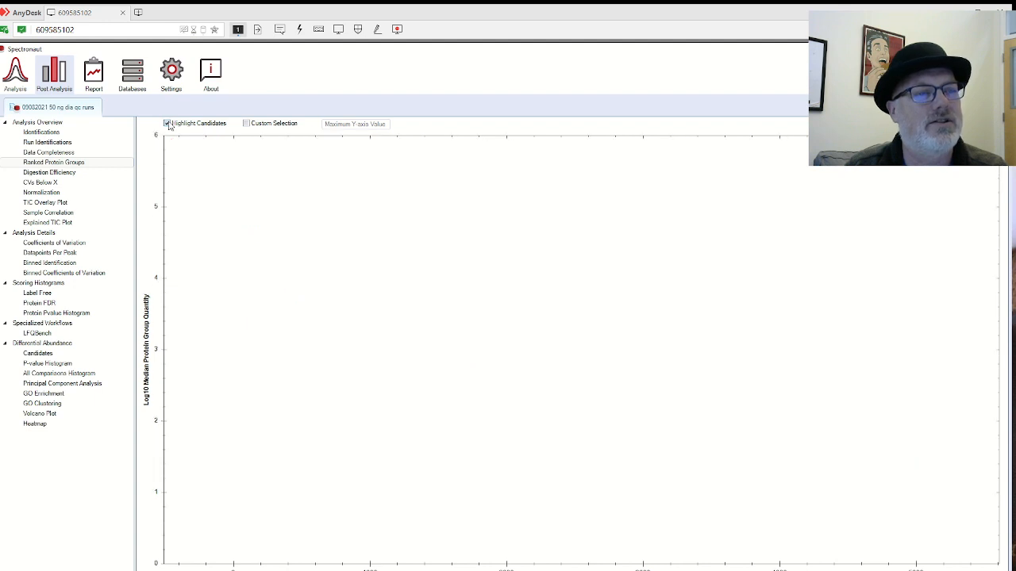
{"action": "left_click", "coordinate": [167, 124]}
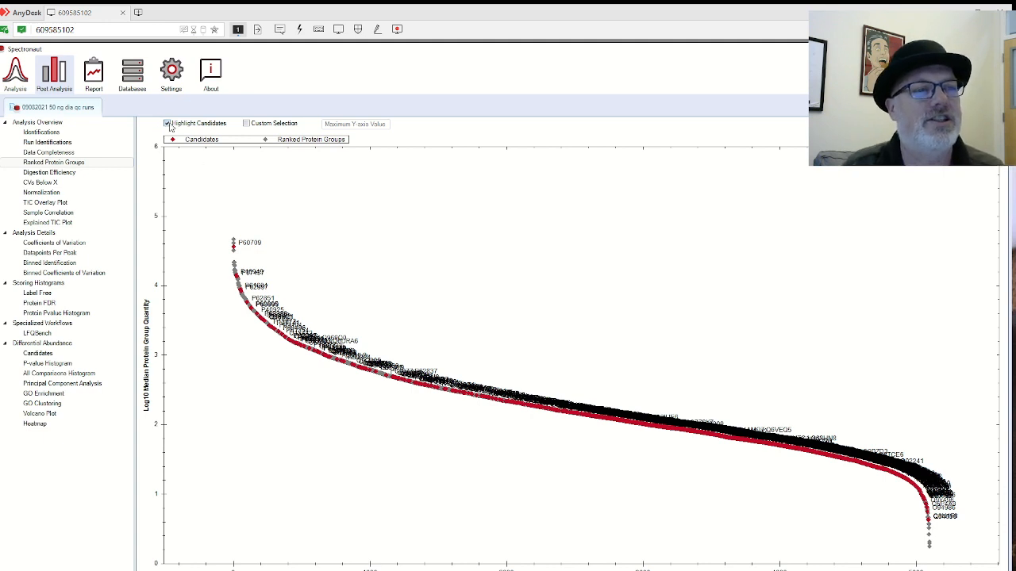
{"action": "left_click", "coordinate": [167, 123]}
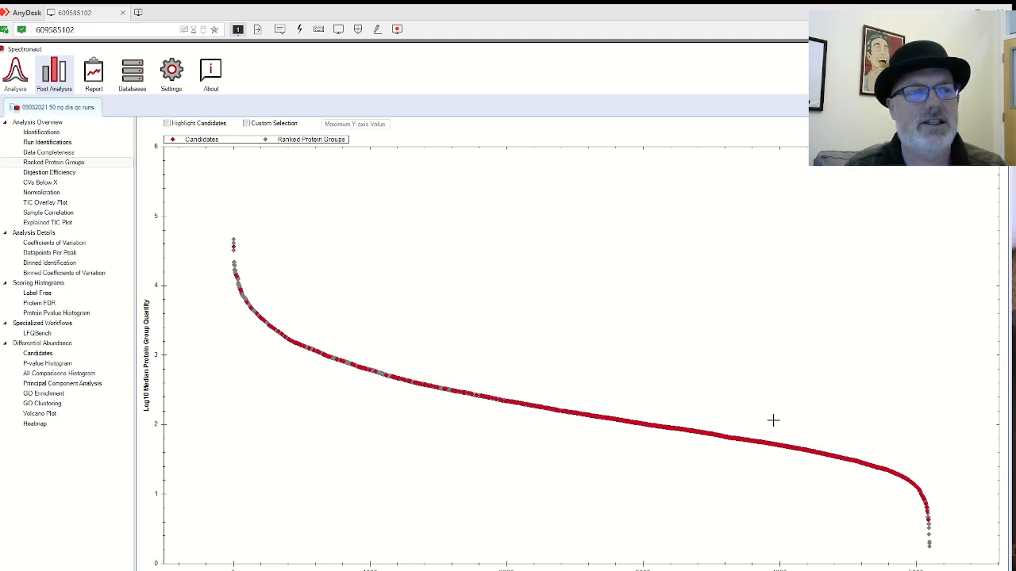
Step: Enable point info on the ranked protein groups plot and inspect proteins at the high, middle and low ends of the curve
{"action": "right_click", "coordinate": [338, 202]}
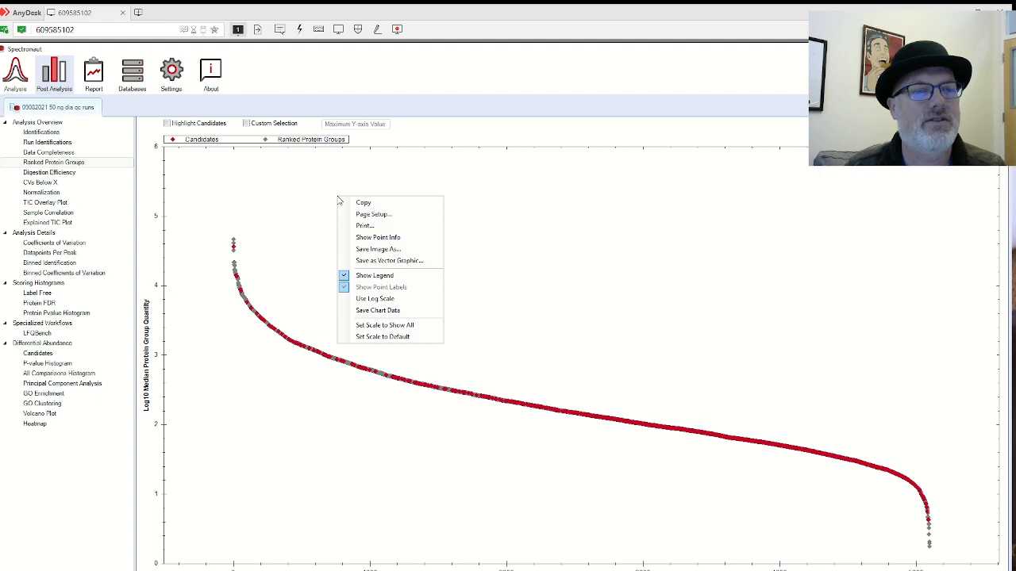
{"action": "left_click", "coordinate": [378, 237]}
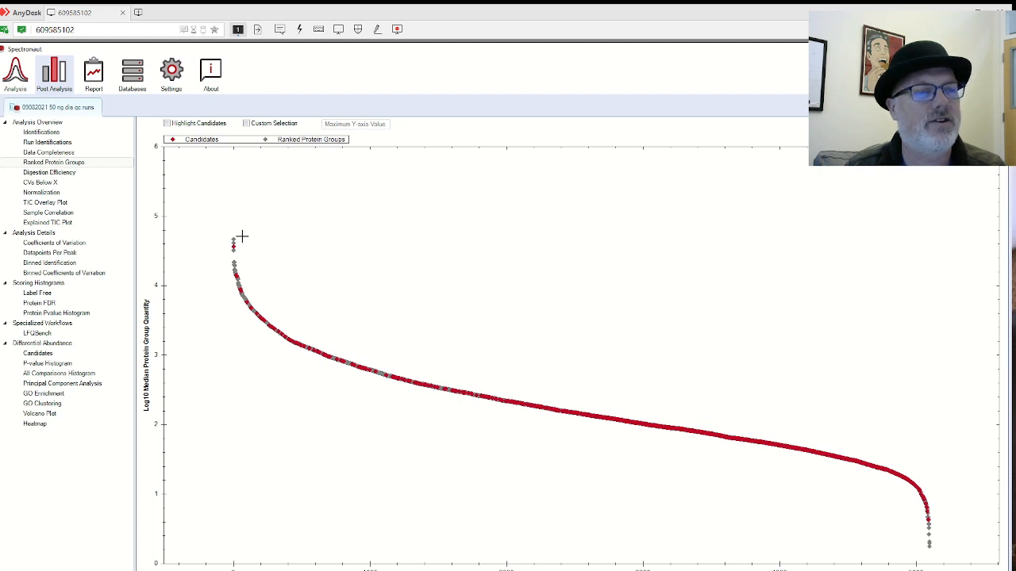
{"action": "mouse_move", "coordinate": [233, 237]}
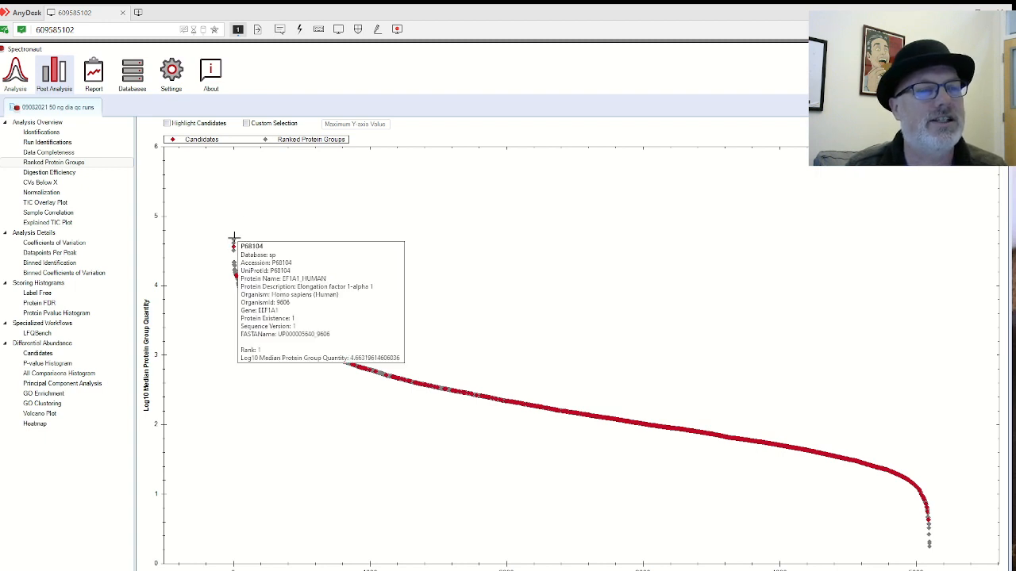
{"action": "mouse_move", "coordinate": [929, 547]}
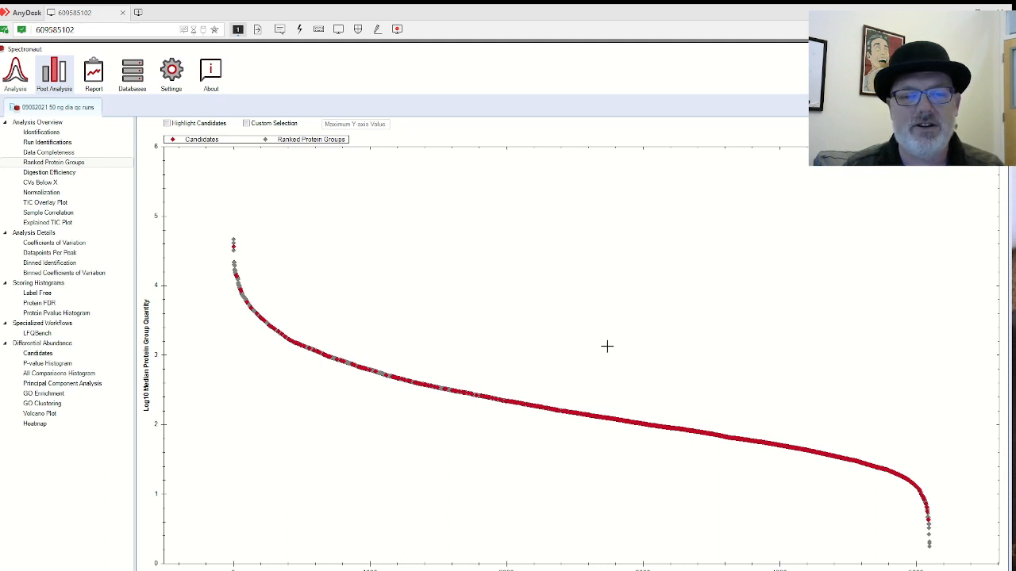
{"action": "mouse_move", "coordinate": [365, 368]}
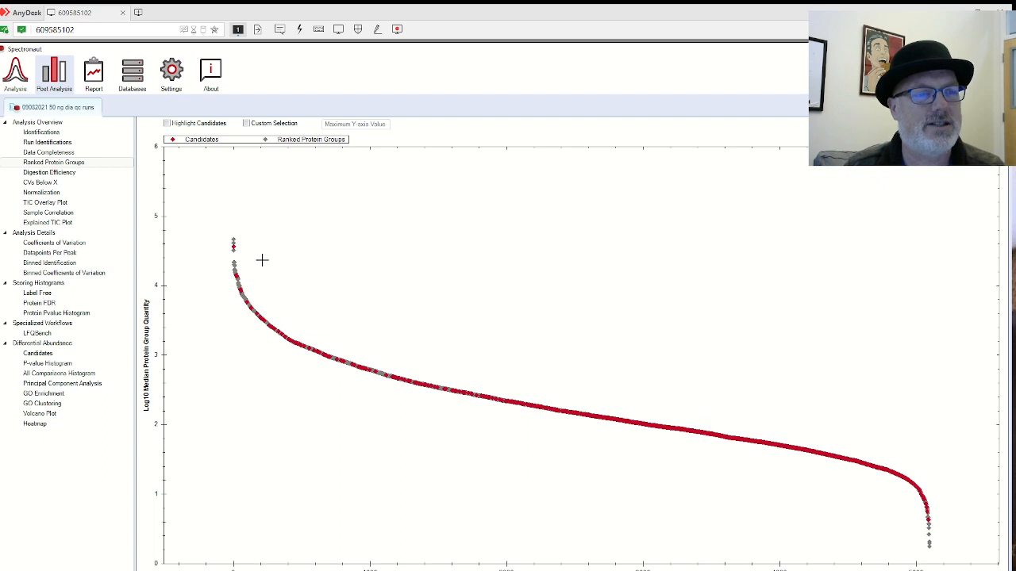
{"action": "mouse_move", "coordinate": [235, 246]}
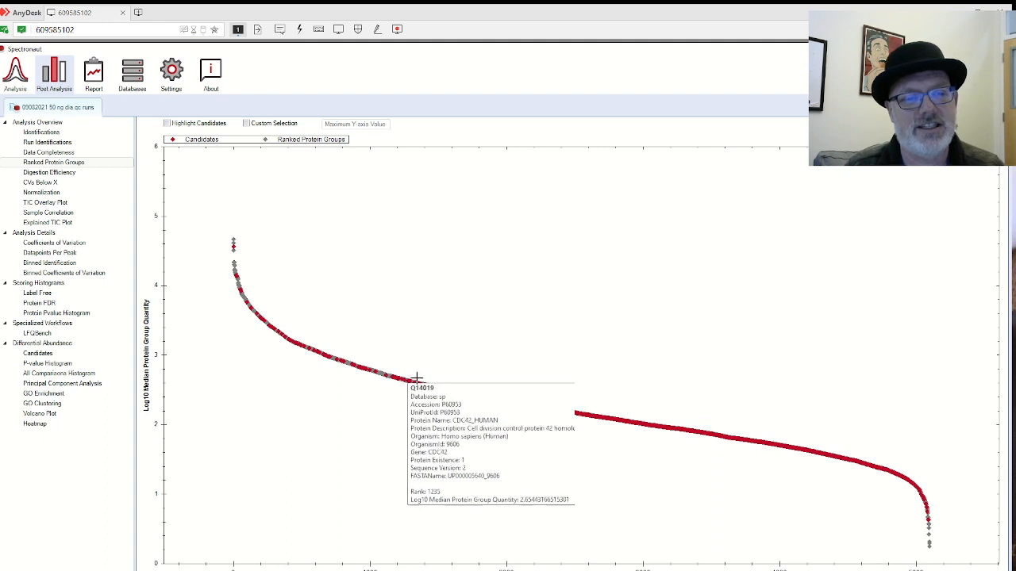
{"action": "mouse_move", "coordinate": [463, 389]}
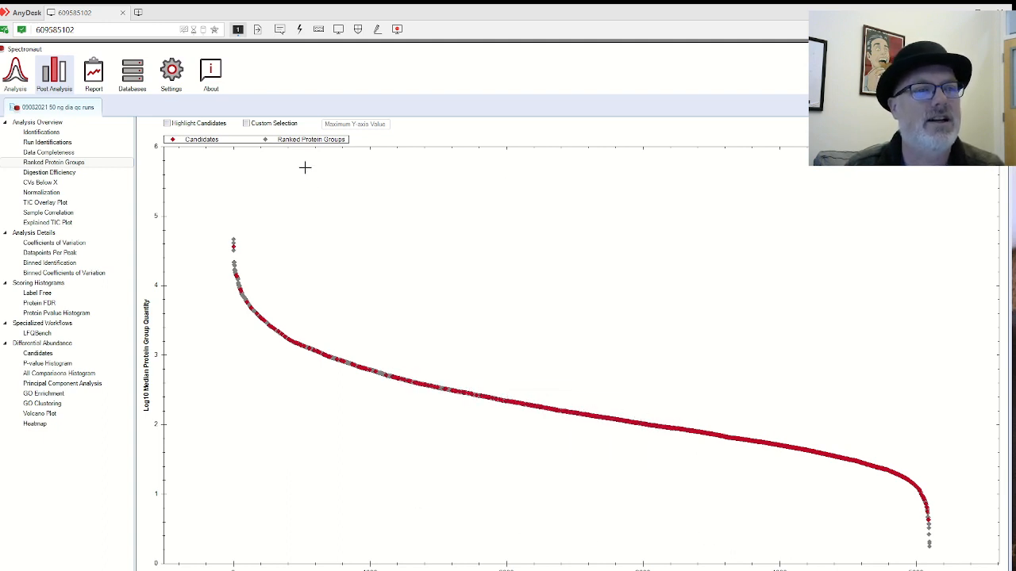
Step: Mark the rank 15 protein, P13639 (EF2_HUMAN), as a custom selection in the ranked protein groups plot
{"action": "left_click", "coordinate": [249, 125]}
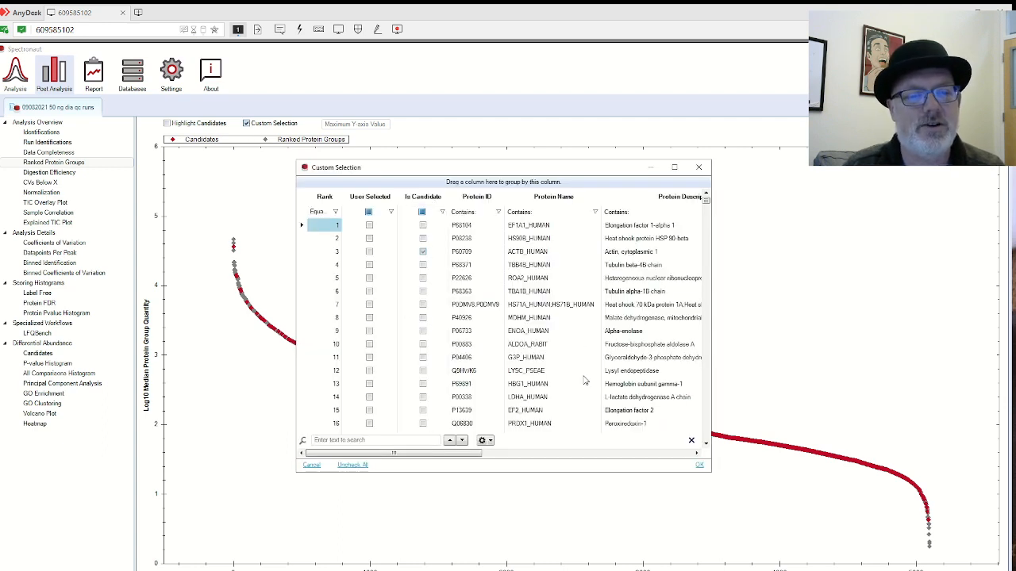
{"action": "left_click", "coordinate": [404, 441]}
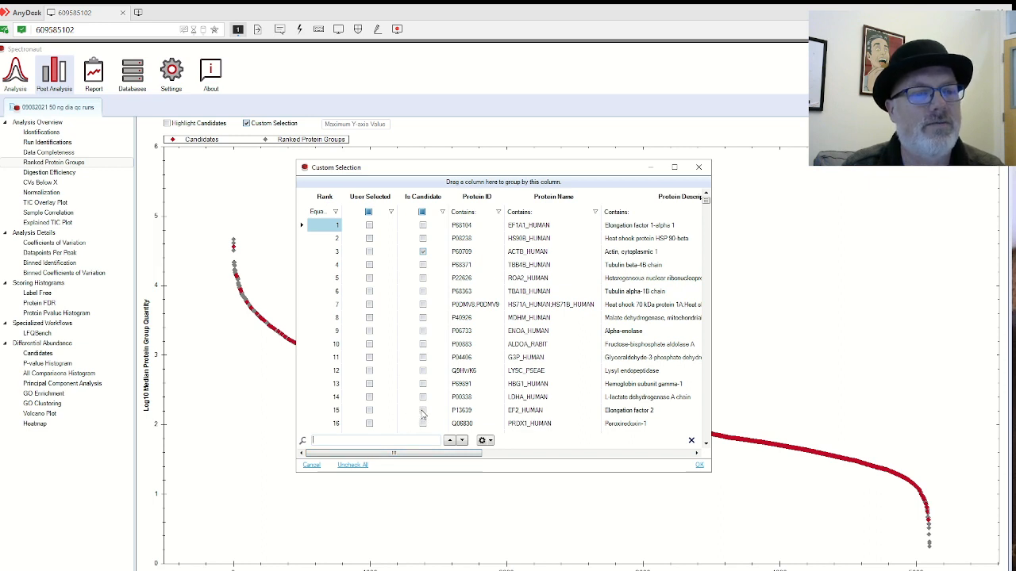
{"action": "left_click", "coordinate": [369, 410]}
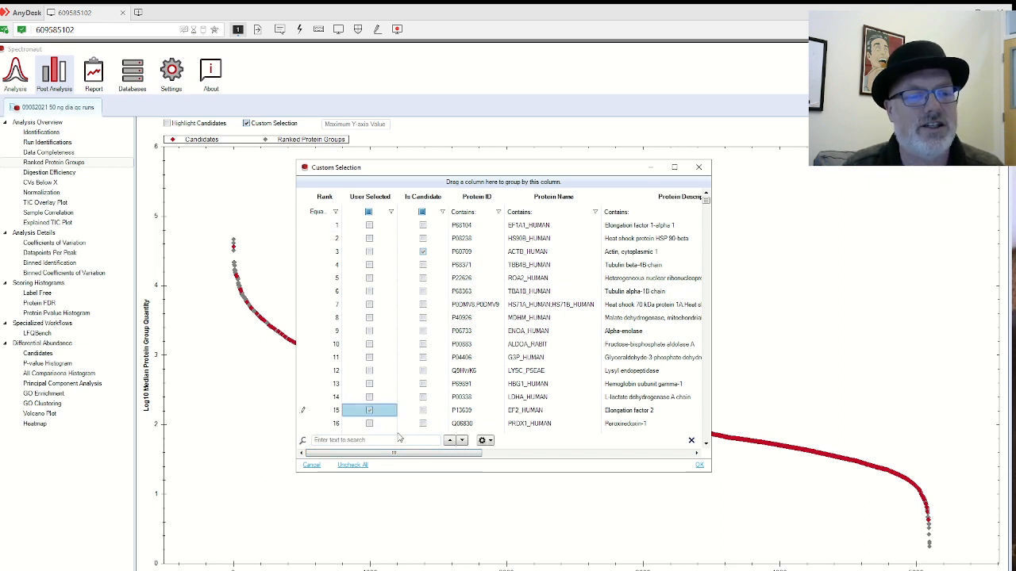
{"action": "left_click", "coordinate": [700, 465]}
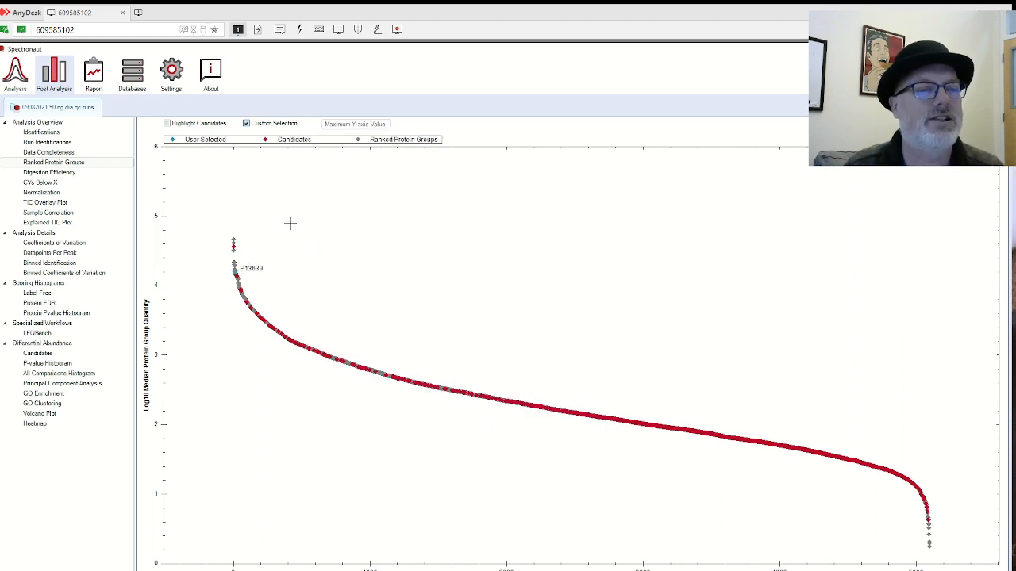
Step: Review the custom protein selection list again, accept it, and open the Digestion Efficiency chart
{"action": "left_click", "coordinate": [273, 125]}
{"action": "left_click", "coordinate": [273, 124]}
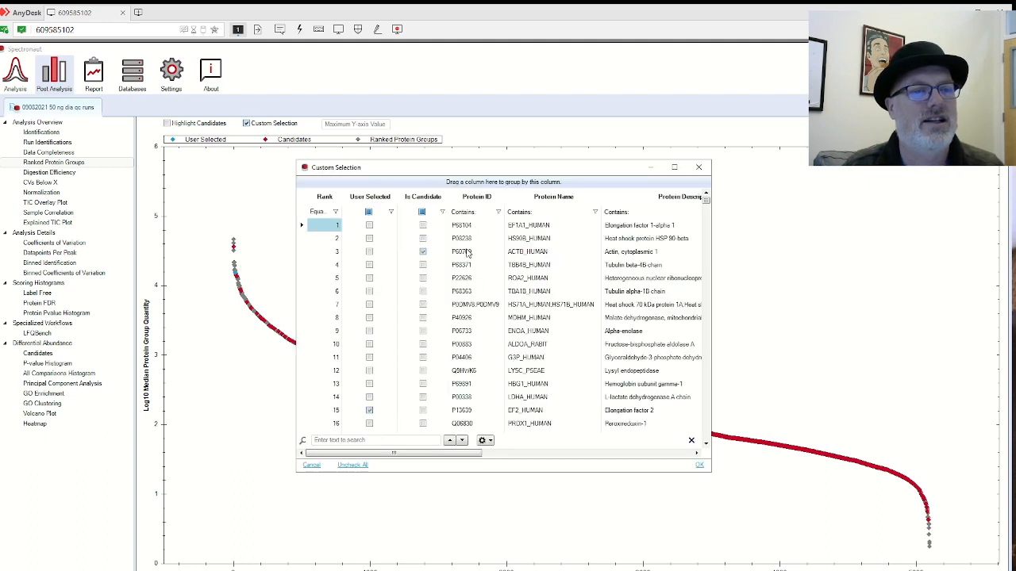
{"action": "left_click", "coordinate": [383, 442]}
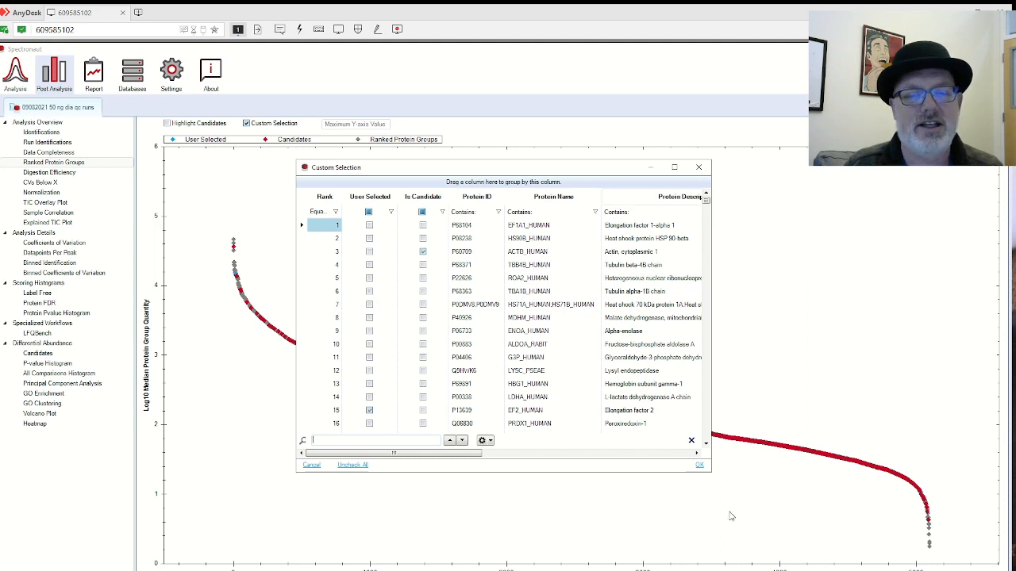
{"action": "left_click", "coordinate": [699, 465]}
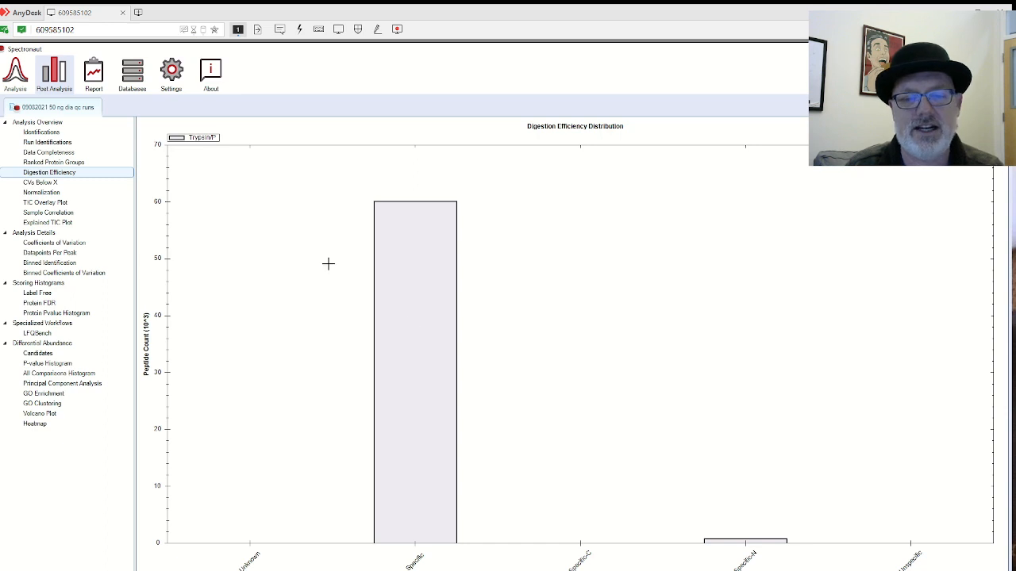
Step: Examine the CVs Below X chart for precursors and look over its chart options
{"action": "left_click", "coordinate": [90, 184]}
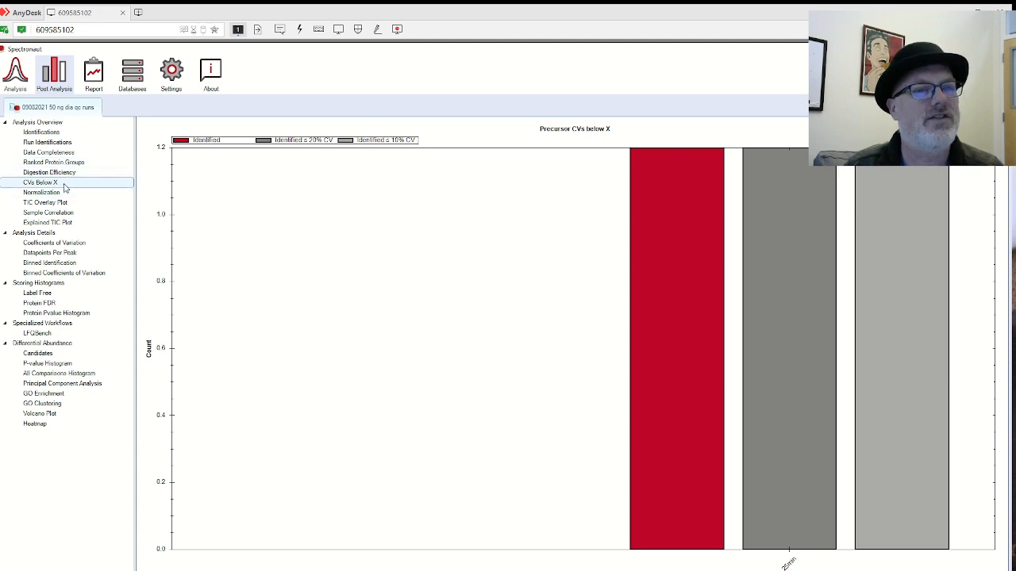
{"action": "right_click", "coordinate": [436, 193]}
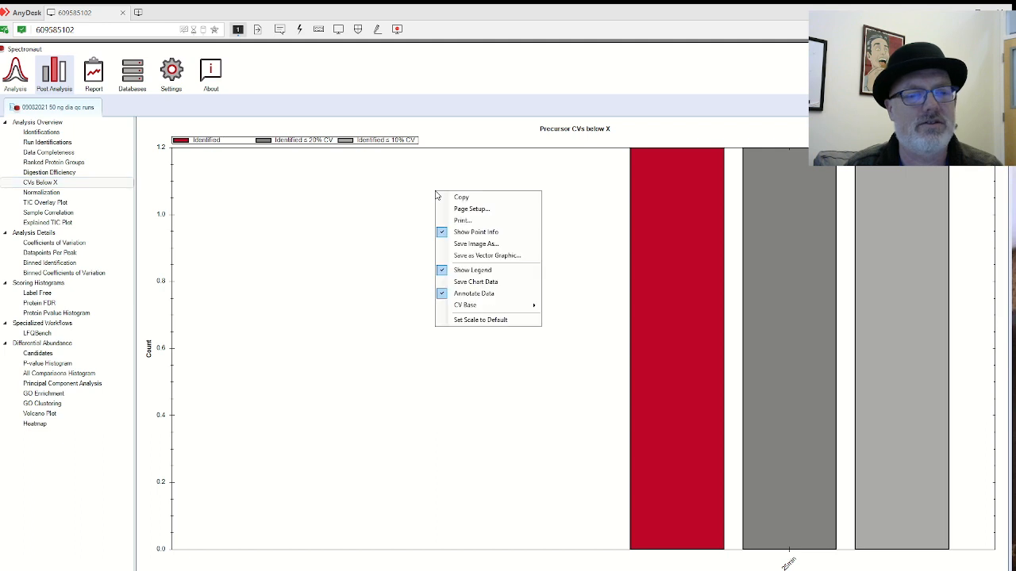
{"action": "left_click", "coordinate": [609, 190]}
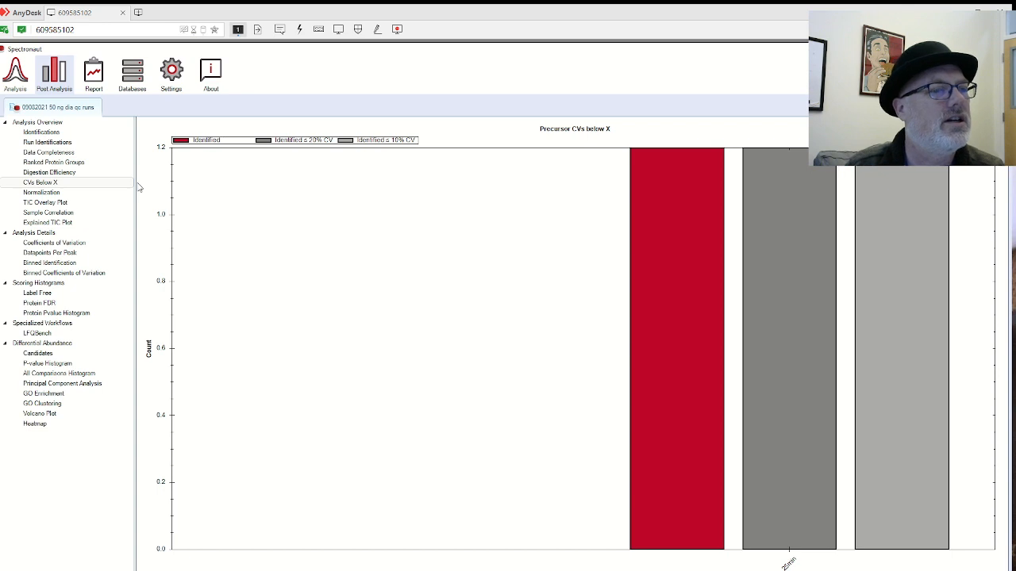
Step: Examine the run normalization box plots, the TIC Overlay Plot and the Sample Correlation heatmap
{"action": "left_click", "coordinate": [68, 194]}
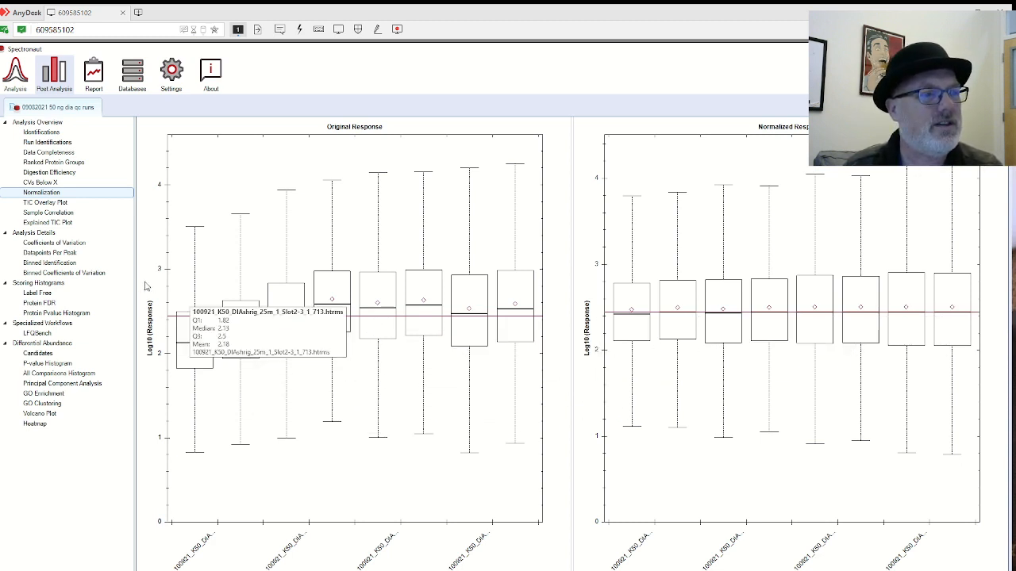
{"action": "left_click", "coordinate": [77, 205]}
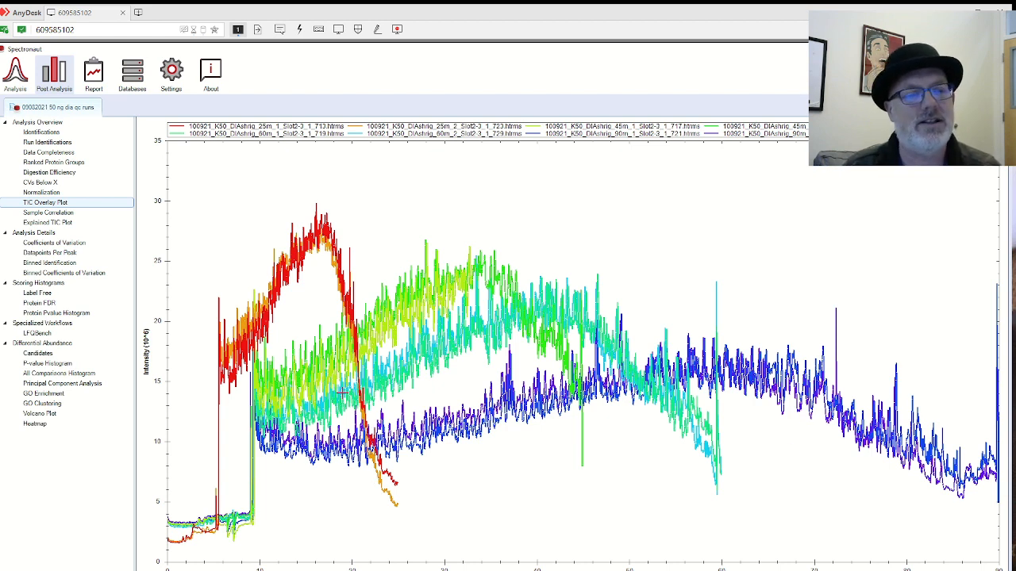
{"action": "left_click", "coordinate": [71, 215]}
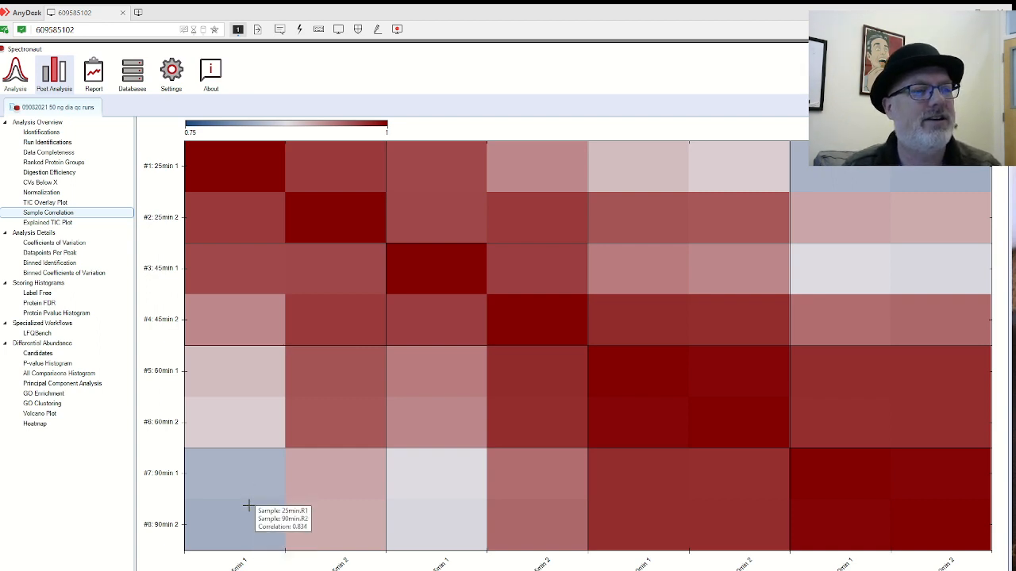
Step: Try to display the Explained TIC Plot, switching back to the Sample Correlation heatmap between attempts
{"action": "left_click", "coordinate": [77, 227]}
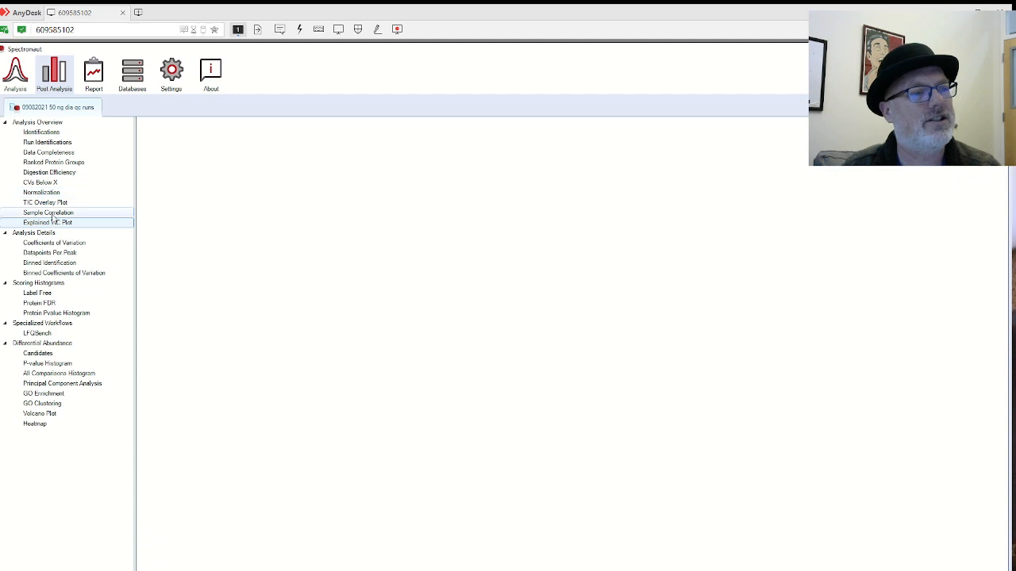
{"action": "left_click", "coordinate": [56, 212]}
{"action": "left_click", "coordinate": [62, 224]}
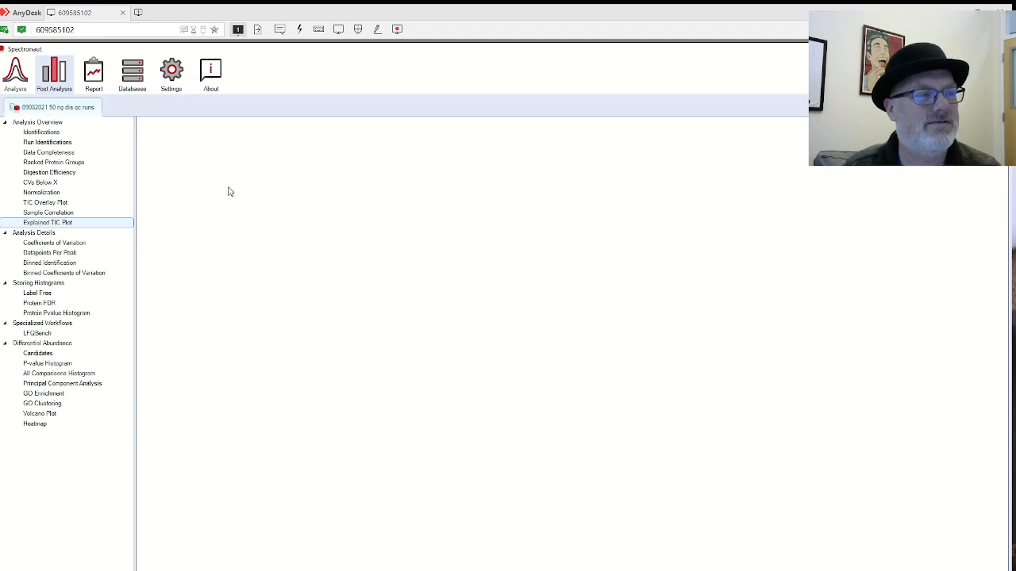
{"action": "left_click", "coordinate": [70, 214]}
{"action": "left_click", "coordinate": [71, 223]}
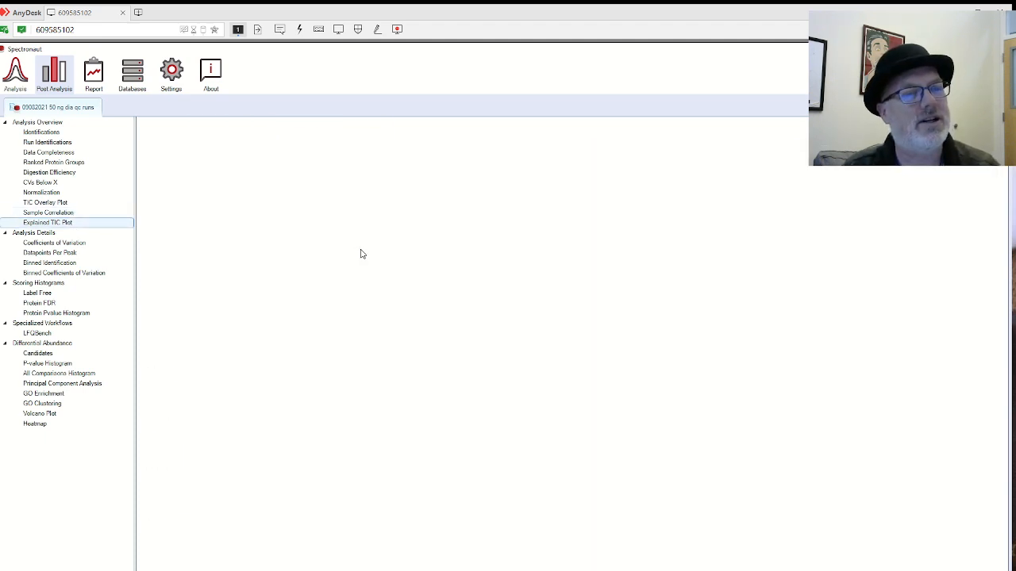
{"action": "left_click", "coordinate": [96, 213]}
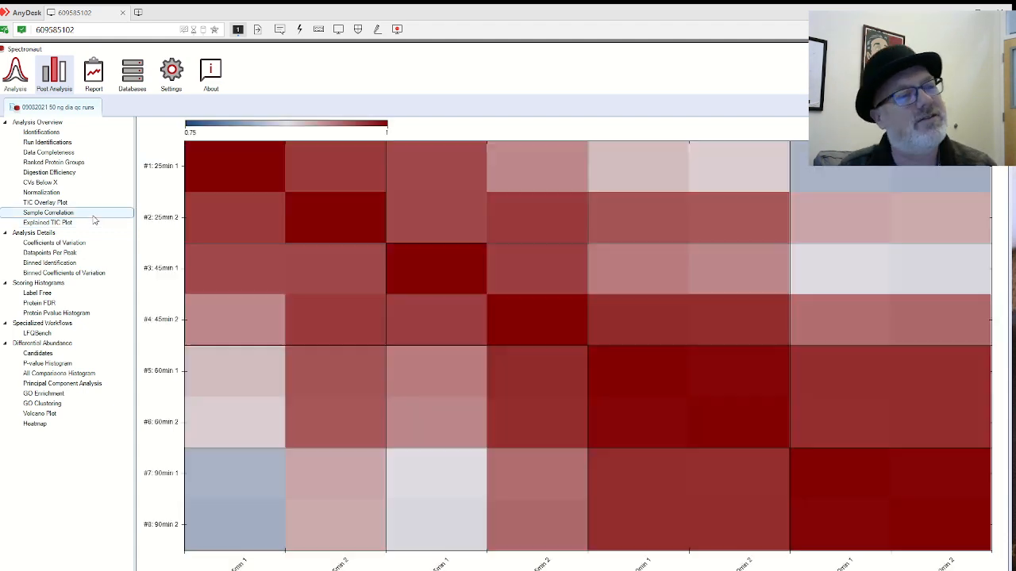
{"action": "left_click", "coordinate": [71, 223]}
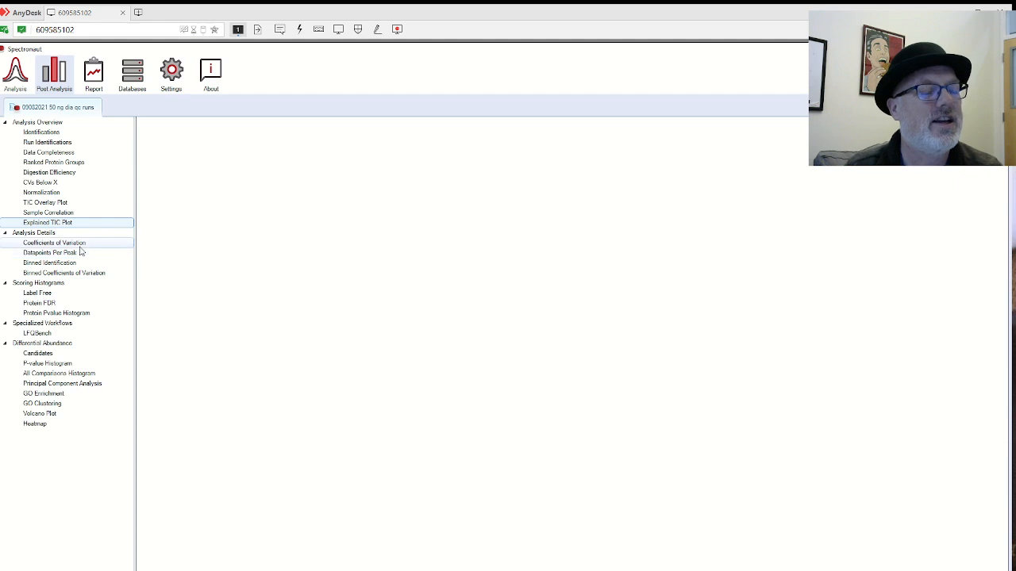
Step: Open the Coefficients of Variation charts to examine the precursor CV distribution per condition
{"action": "left_click", "coordinate": [63, 243]}
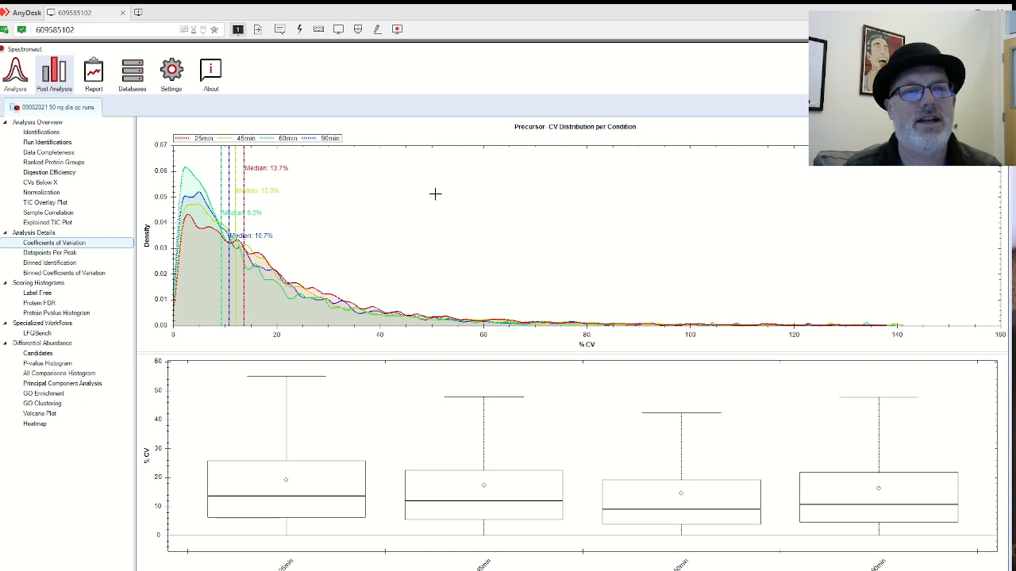
Step: Change the CV base of the CV distribution chart to Peptide
{"action": "right_click", "coordinate": [544, 194]}
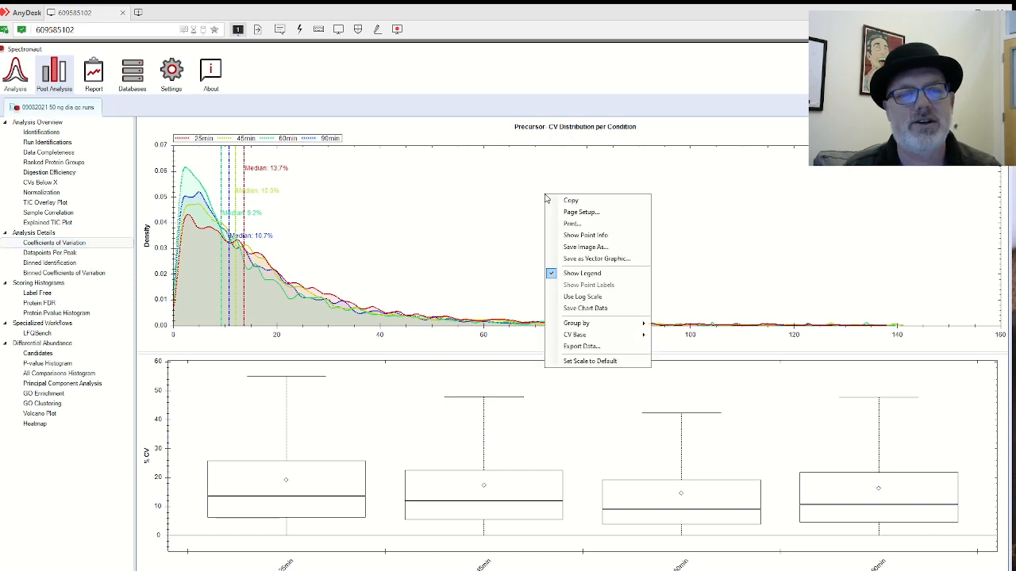
{"action": "right_click", "coordinate": [498, 194]}
{"action": "mouse_move", "coordinate": [571, 325]}
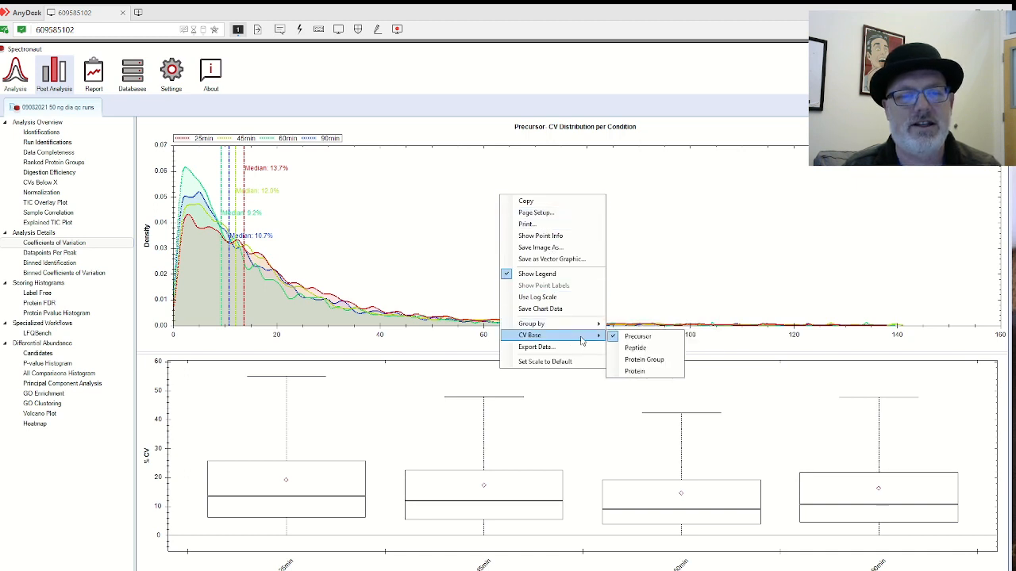
{"action": "left_click", "coordinate": [657, 350]}
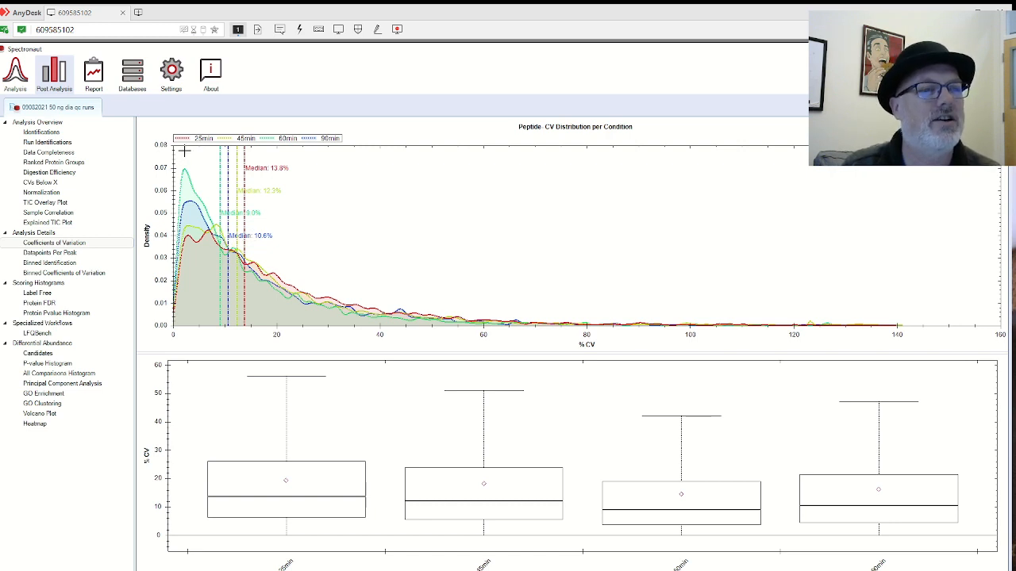
Step: Examine the low-CV range of the peptide CV distribution up close, restoring the default scale, and read the per-condition box plot statistics
{"action": "left_click_drag", "start_coordinate": [183, 151], "coordinate": [308, 356]}
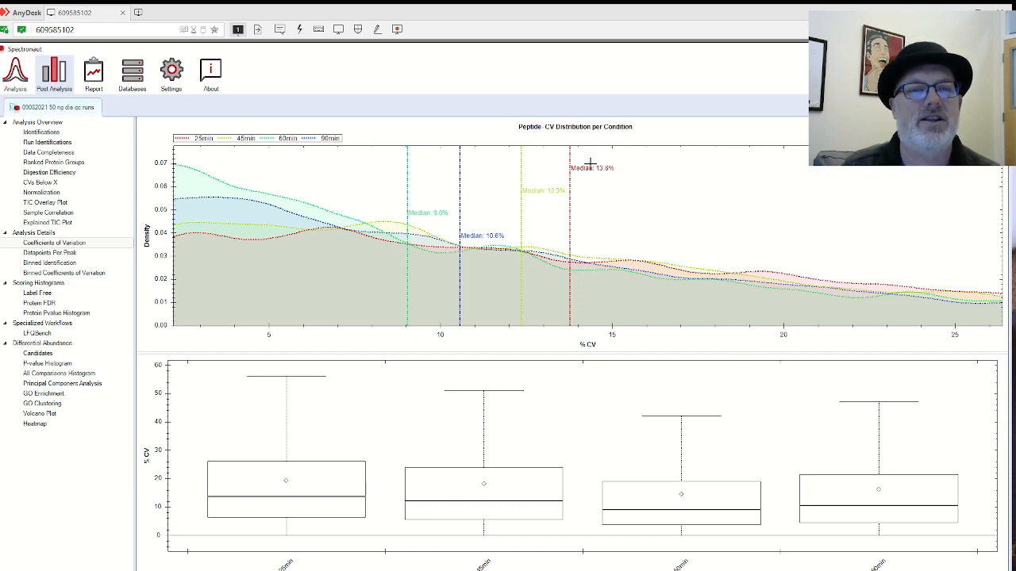
{"action": "right_click", "coordinate": [303, 162]}
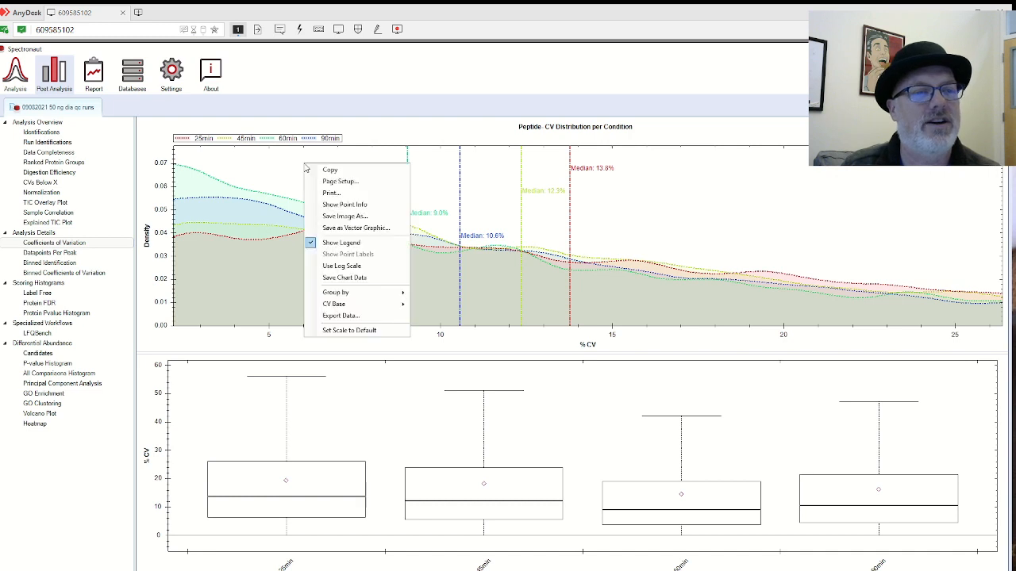
{"action": "left_click", "coordinate": [387, 331]}
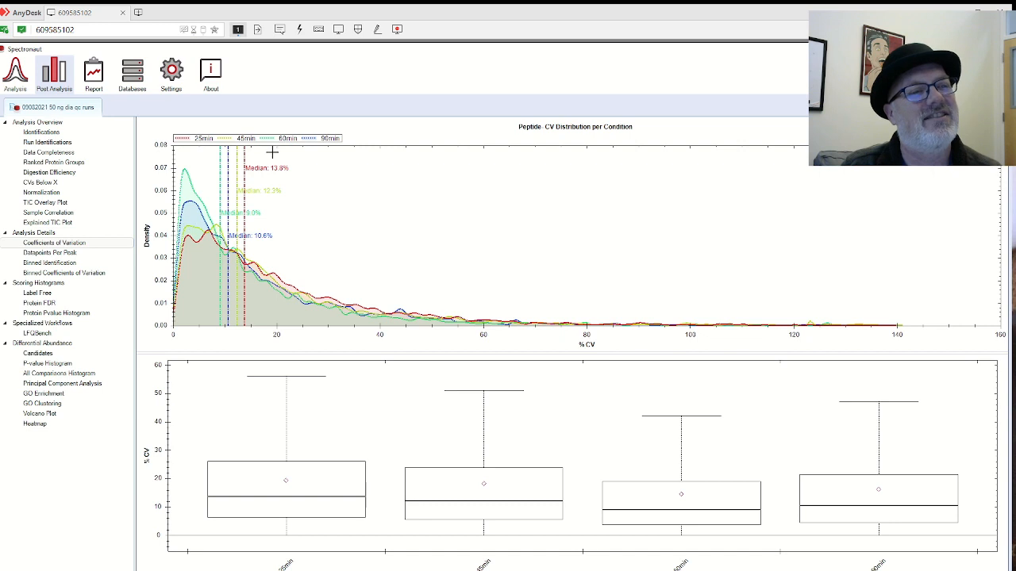
{"action": "left_click_drag", "start_coordinate": [279, 148], "coordinate": [165, 352]}
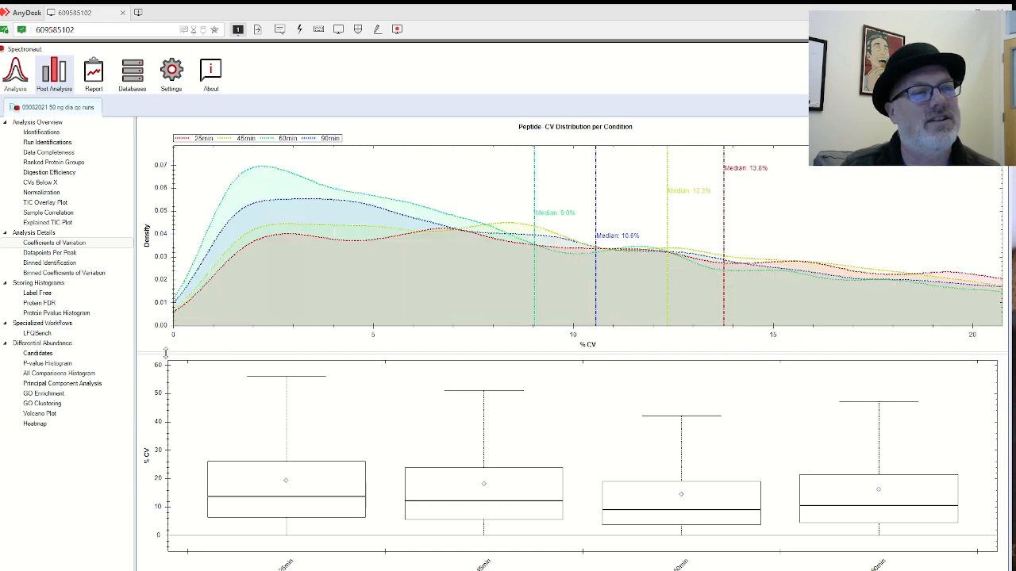
{"action": "right_click", "coordinate": [442, 167]}
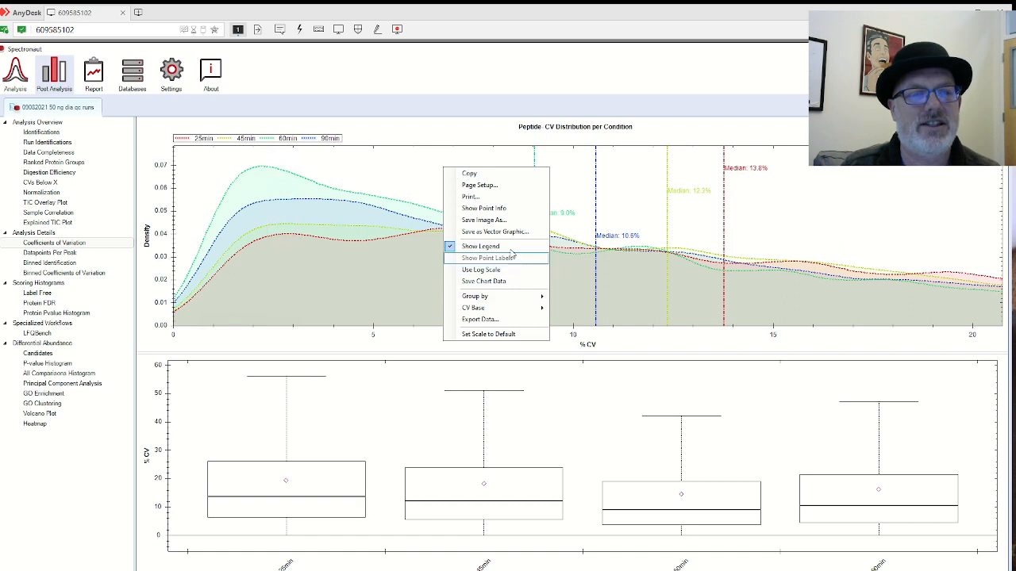
{"action": "left_click", "coordinate": [500, 334]}
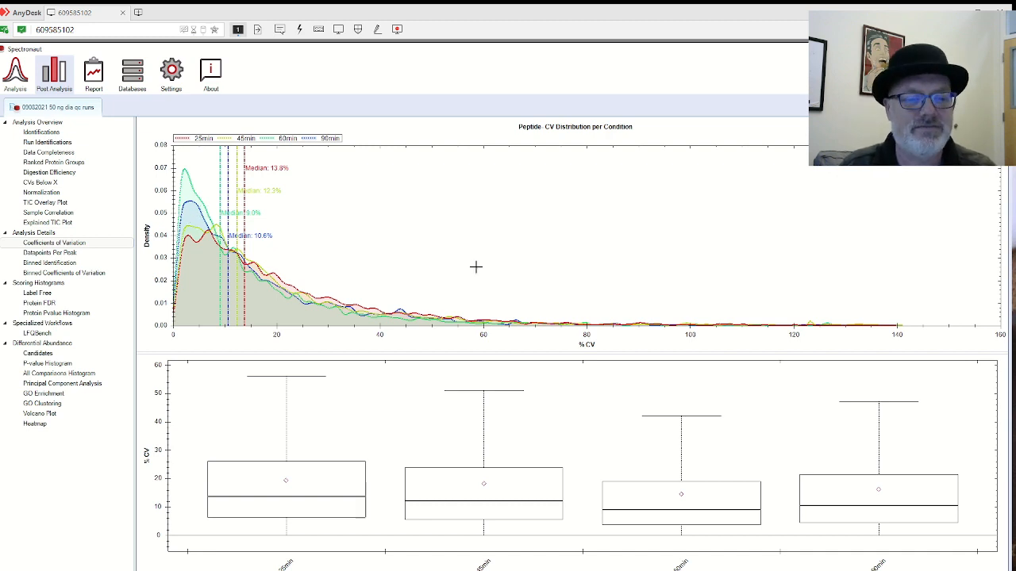
{"action": "mouse_move", "coordinate": [343, 468]}
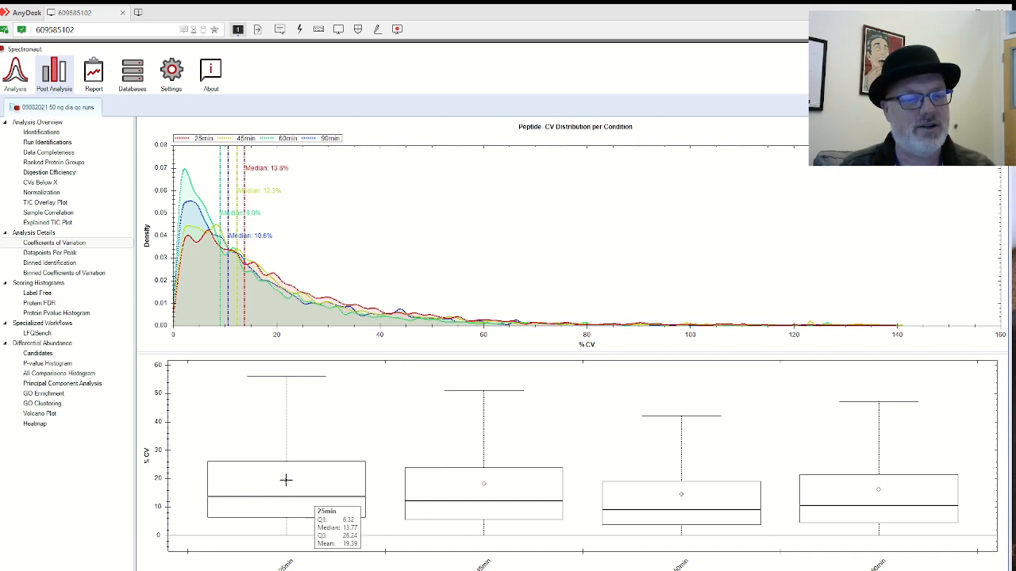
{"action": "mouse_move", "coordinate": [724, 491]}
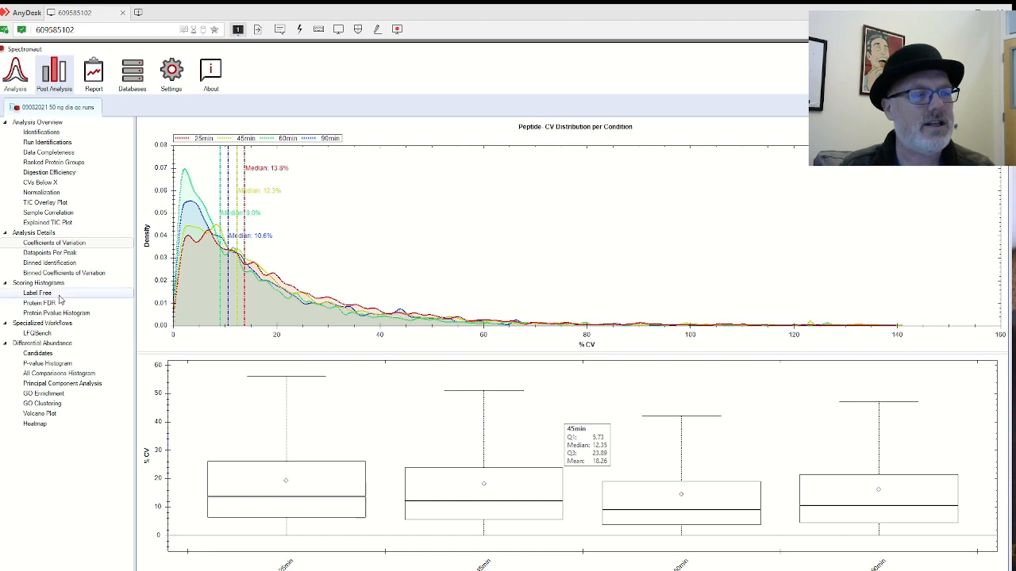
Step: Open the Datapoints Per Peak charts and enlarge the populated low range of the precursor distribution to examine each condition's peak
{"action": "left_click", "coordinate": [72, 254]}
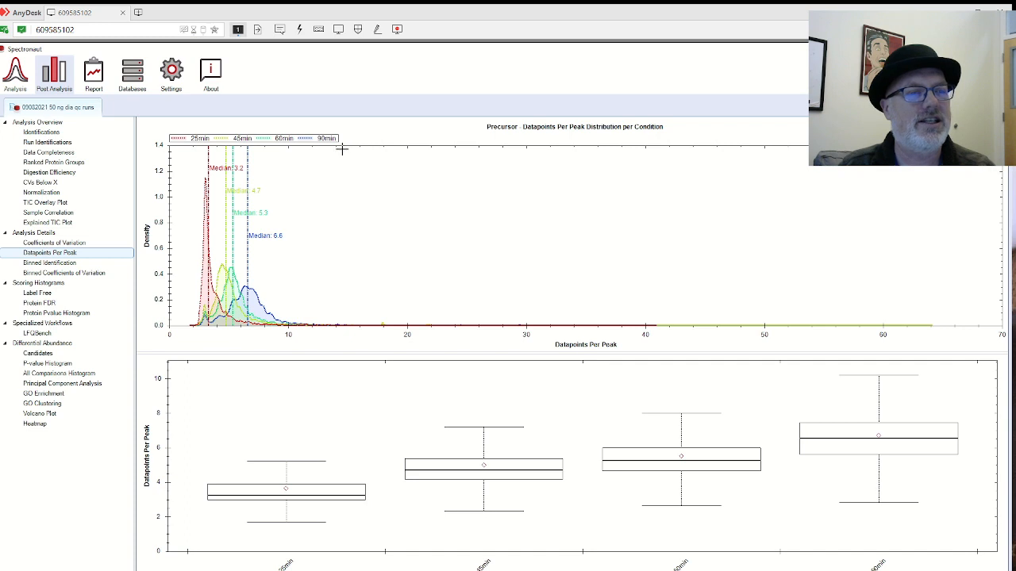
{"action": "left_click_drag", "start_coordinate": [342, 149], "coordinate": [175, 350]}
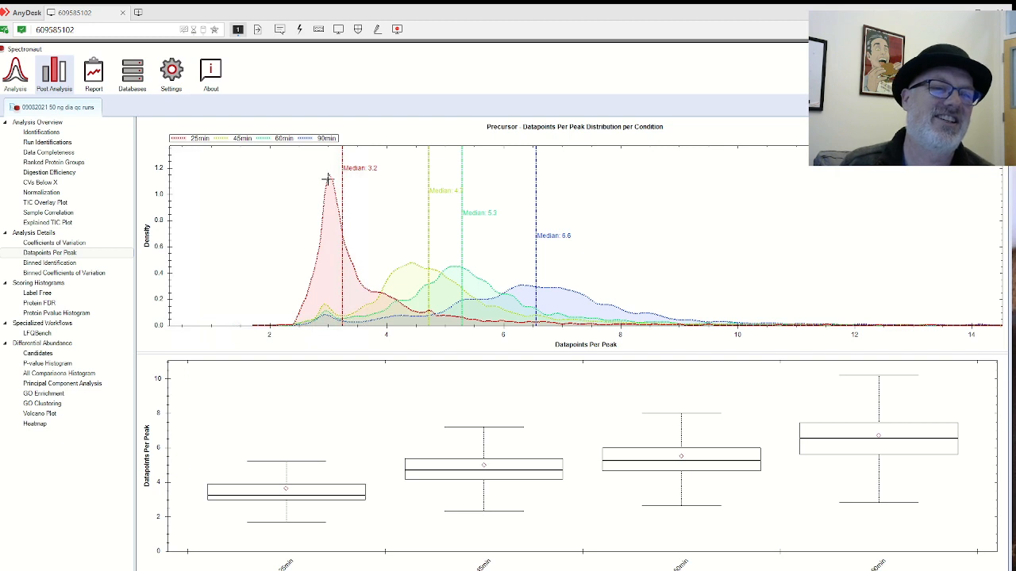
{"action": "mouse_move", "coordinate": [279, 353]}
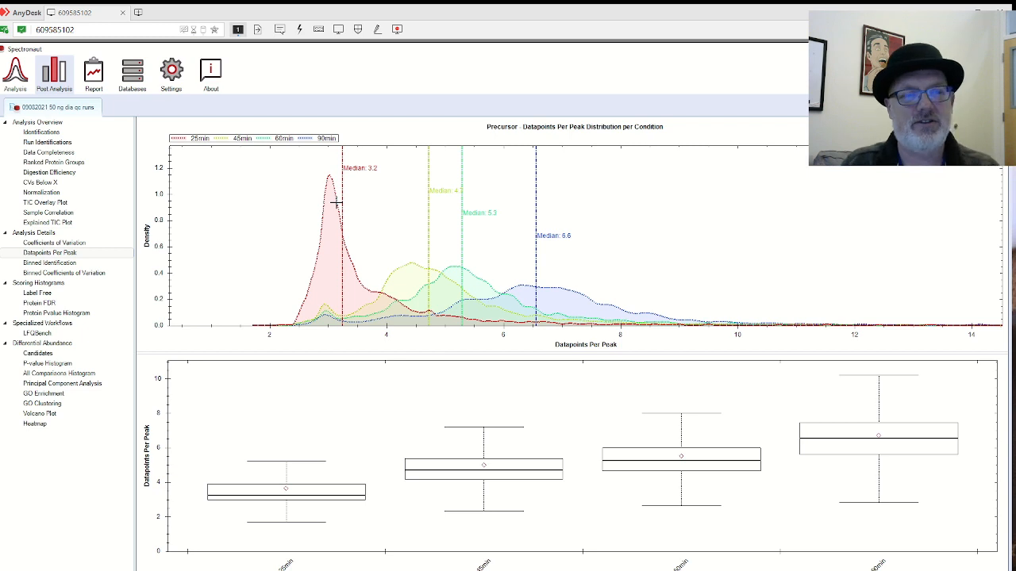
Step: Compare the peptide Coefficients of Variation charts with the Datapoints Per Peak charts, ending on Datapoints Per Peak
{"action": "left_click", "coordinate": [64, 243]}
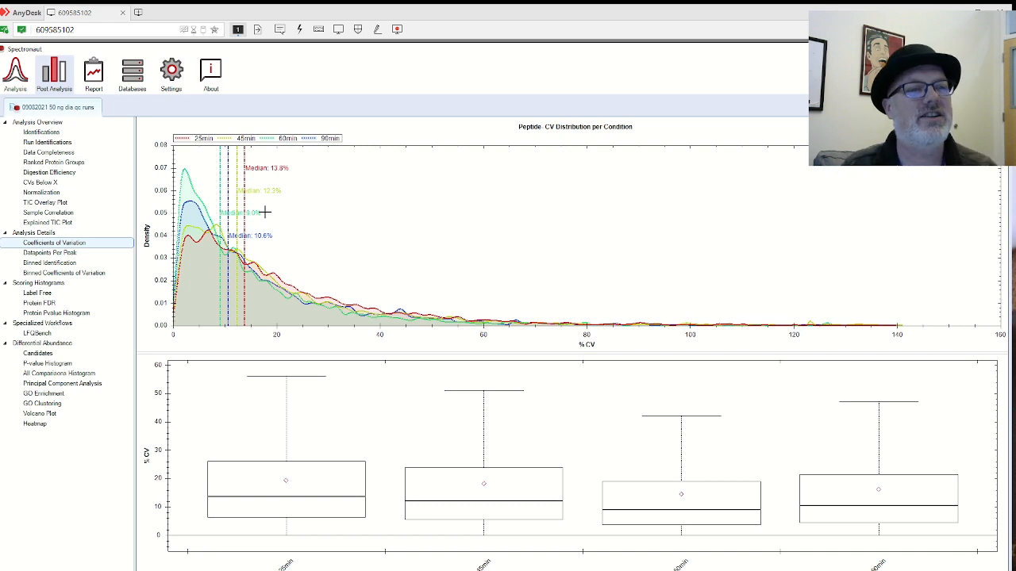
{"action": "left_click", "coordinate": [69, 253]}
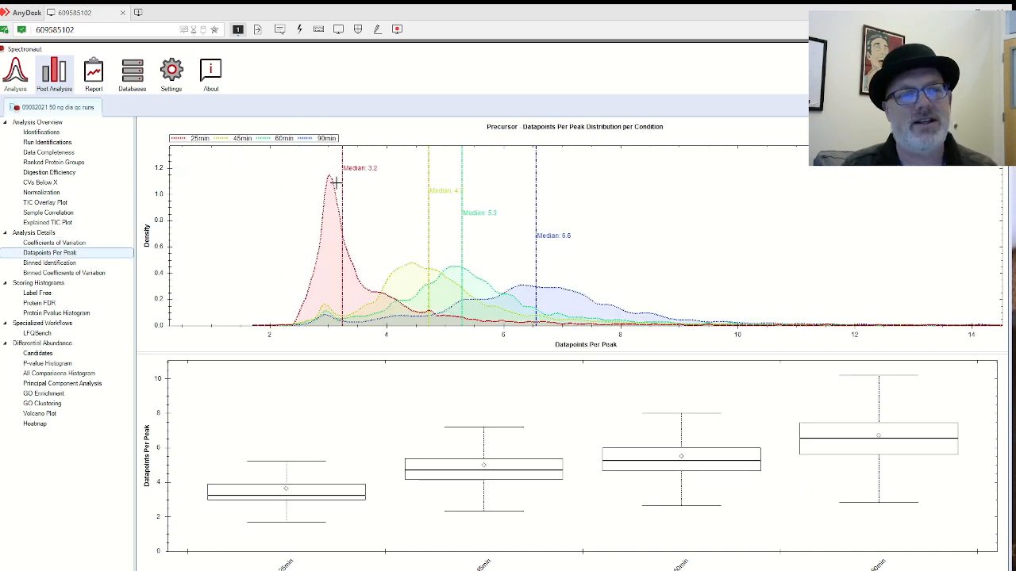
{"action": "left_click", "coordinate": [71, 245]}
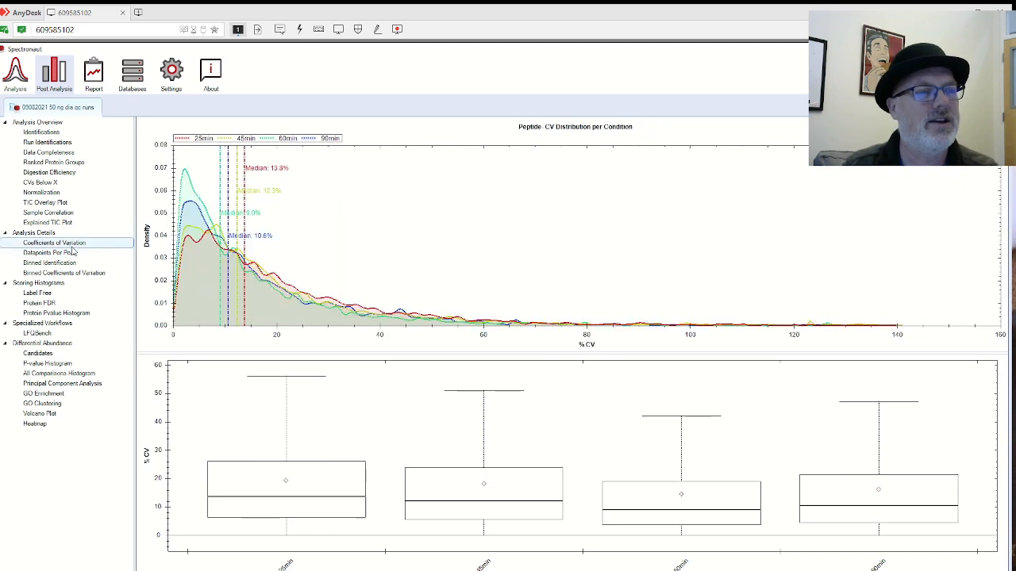
{"action": "left_click", "coordinate": [72, 252]}
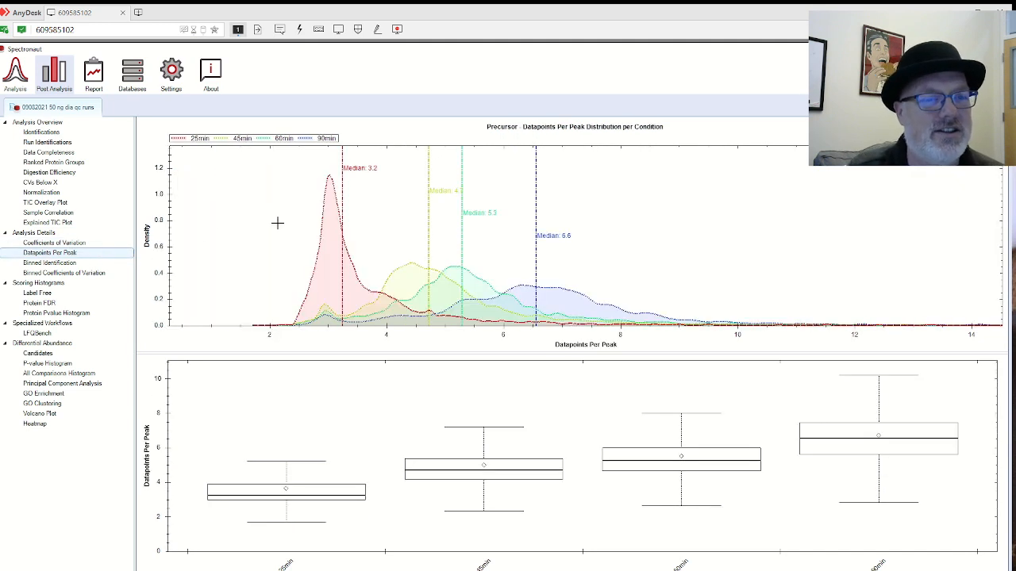
Step: Examine the condition curves and medians in the low range of the Datapoints Per Peak distribution up close, restoring the default scale between views
{"action": "right_click", "coordinate": [238, 173]}
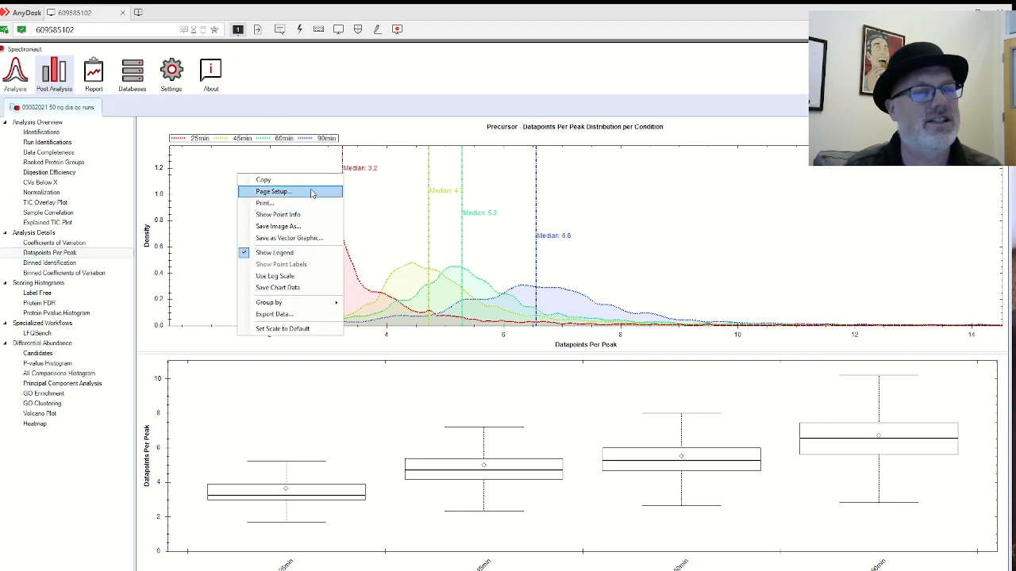
{"action": "left_click", "coordinate": [310, 329]}
{"action": "left_click_drag", "start_coordinate": [179, 152], "coordinate": [316, 345]}
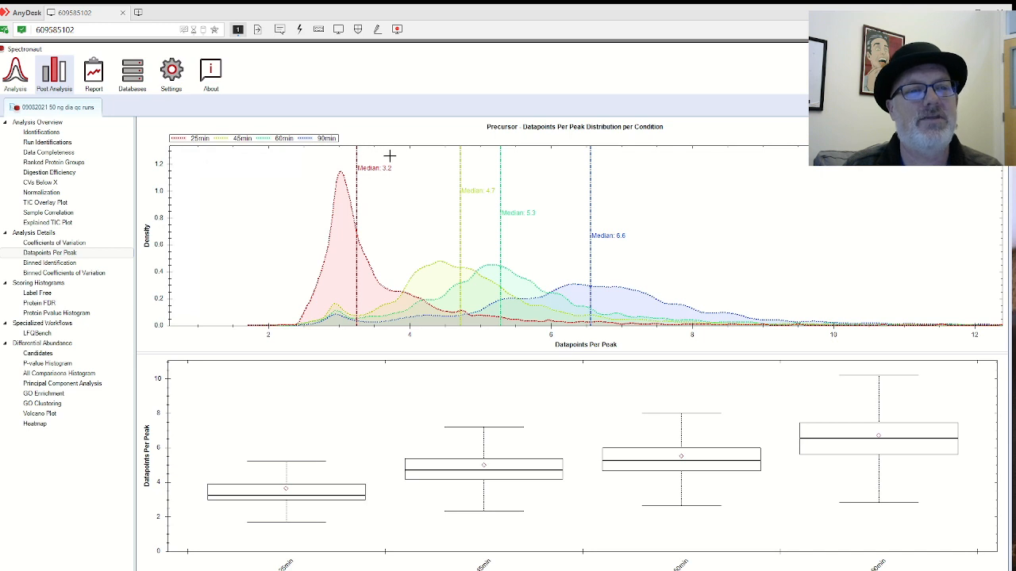
{"action": "right_click", "coordinate": [596, 174]}
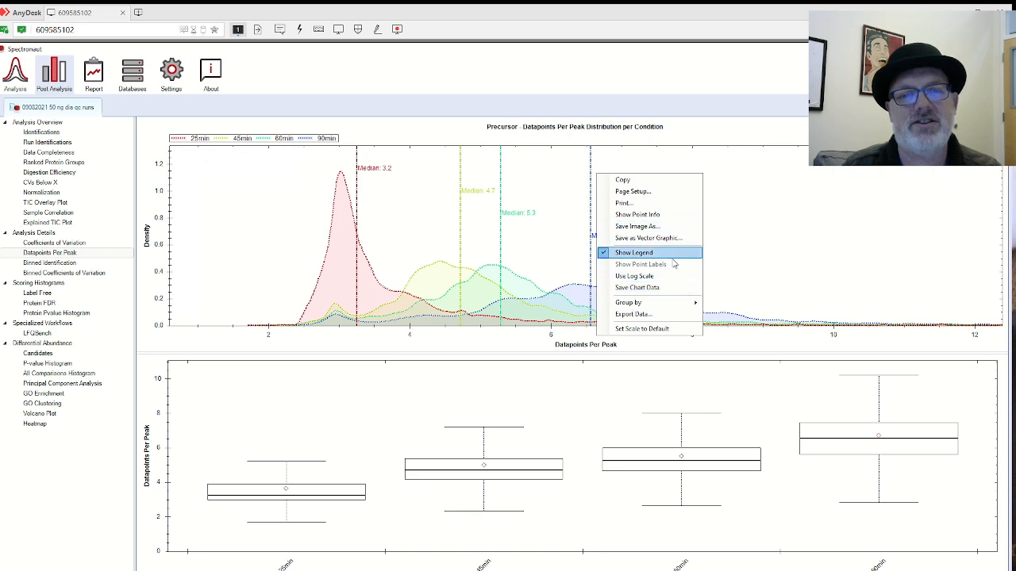
{"action": "left_click", "coordinate": [644, 327]}
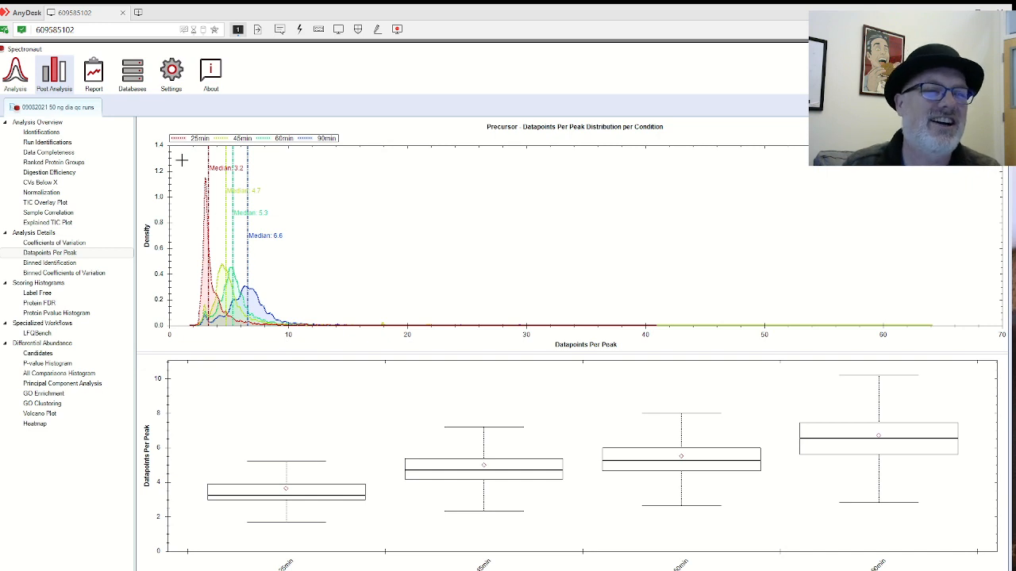
{"action": "left_click_drag", "start_coordinate": [179, 151], "coordinate": [316, 349]}
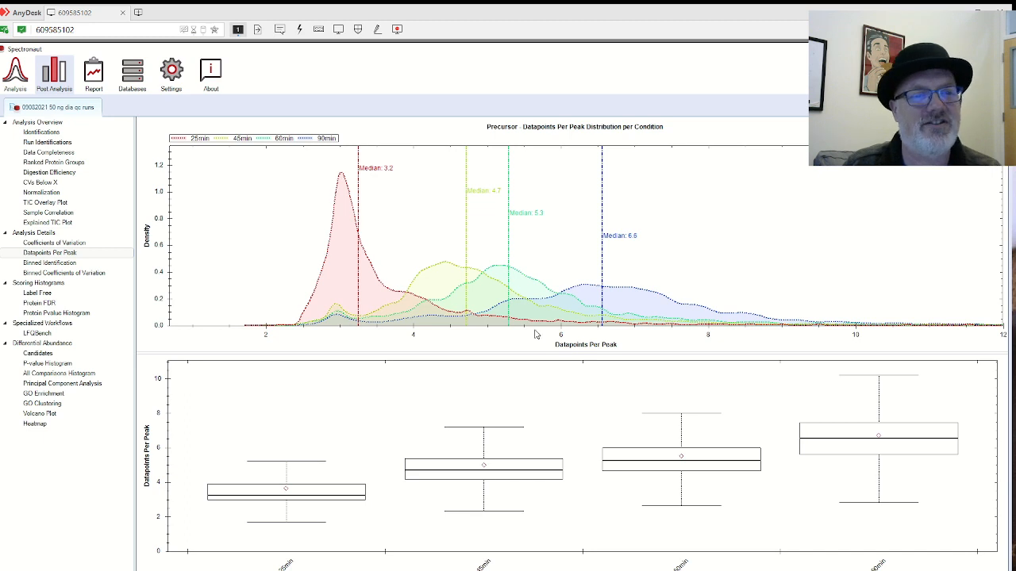
{"action": "right_click", "coordinate": [651, 194]}
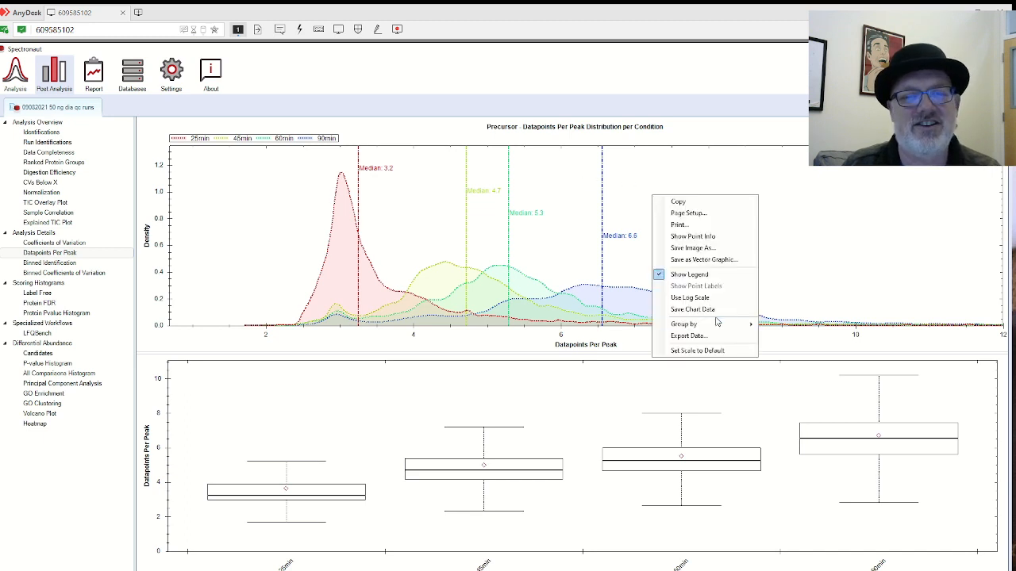
{"action": "left_click", "coordinate": [689, 351]}
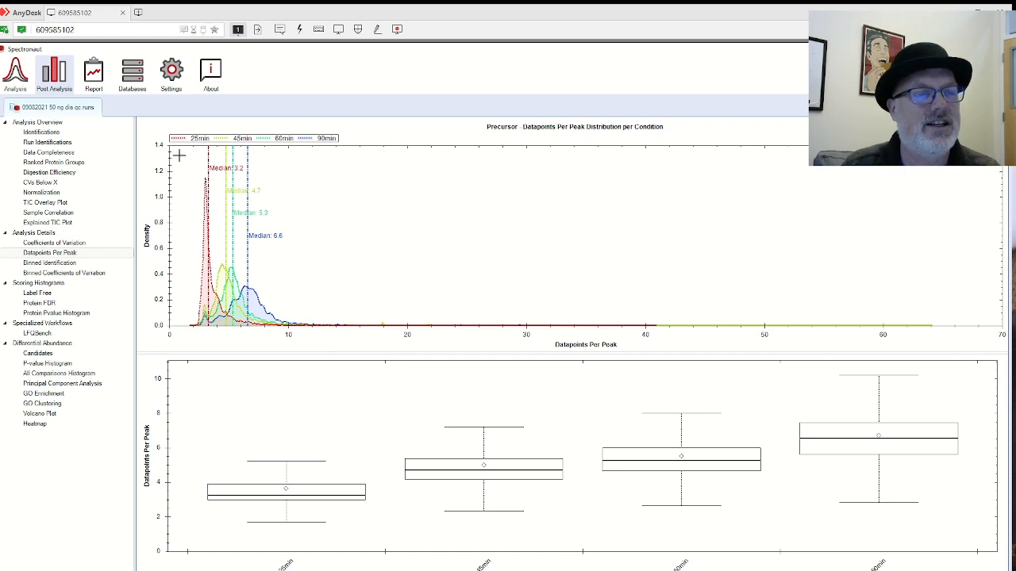
{"action": "left_click_drag", "start_coordinate": [180, 148], "coordinate": [314, 362]}
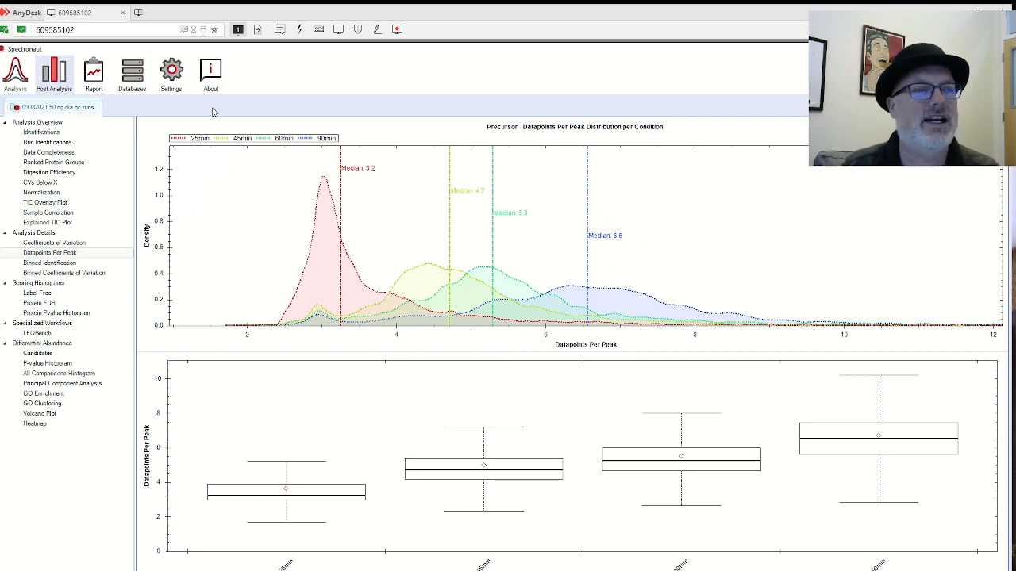
{"action": "right_click", "coordinate": [411, 174]}
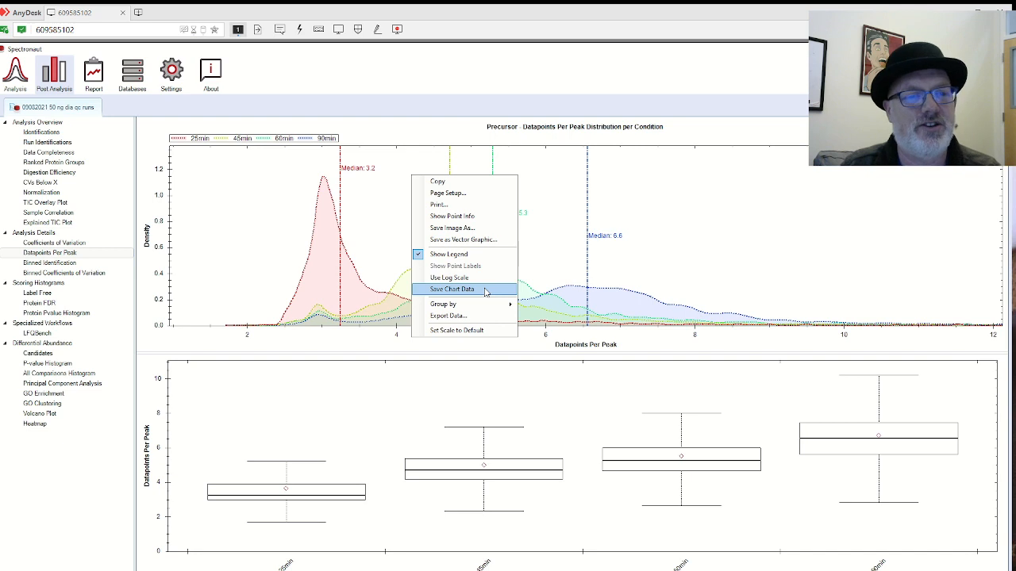
{"action": "left_click", "coordinate": [473, 330]}
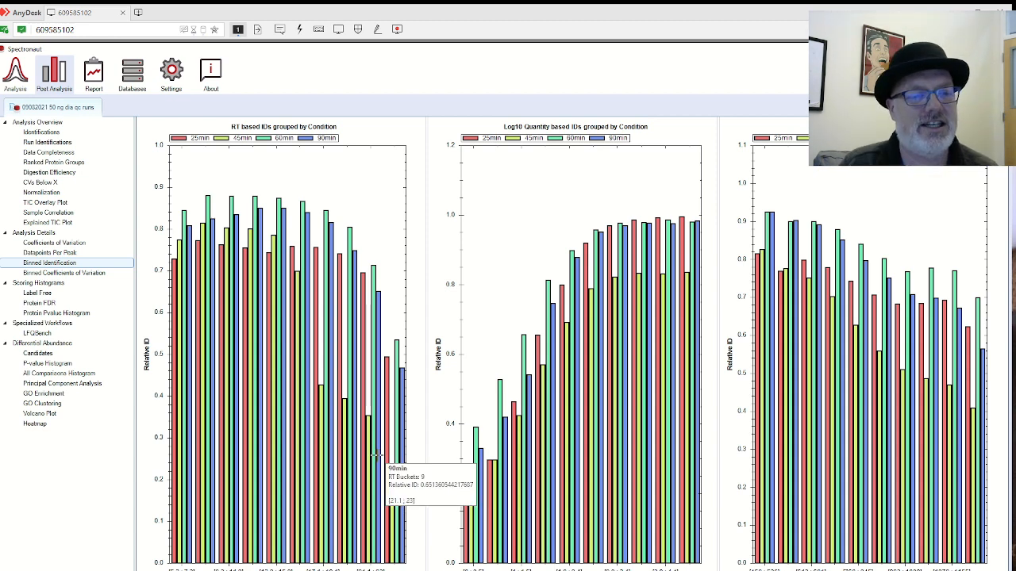
Step: Examine the Binned Identification charts, comparing the relative IDs per condition across the retention time and log10 quantity bins
{"action": "mouse_move", "coordinate": [324, 236]}
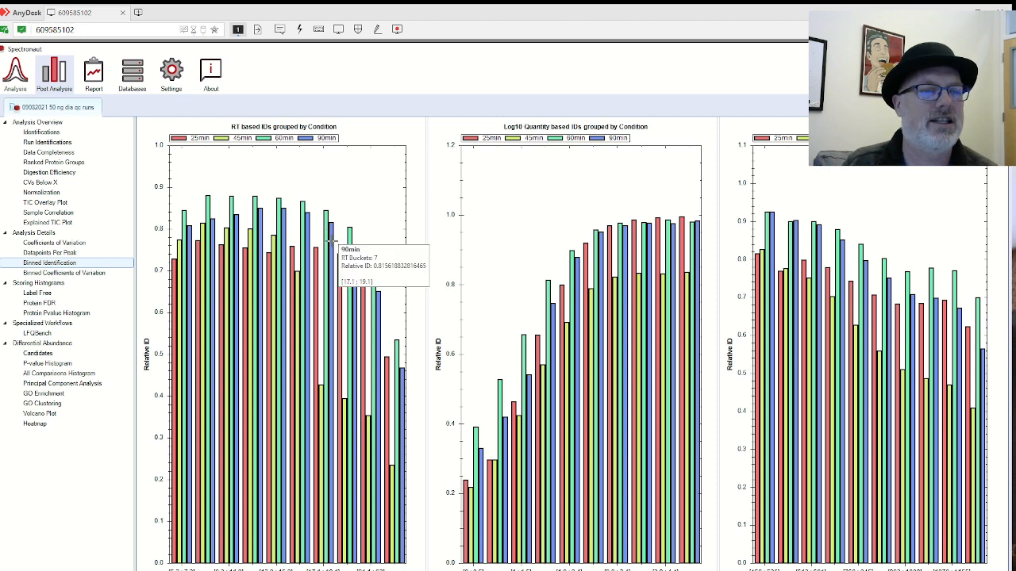
{"action": "mouse_move", "coordinate": [315, 258]}
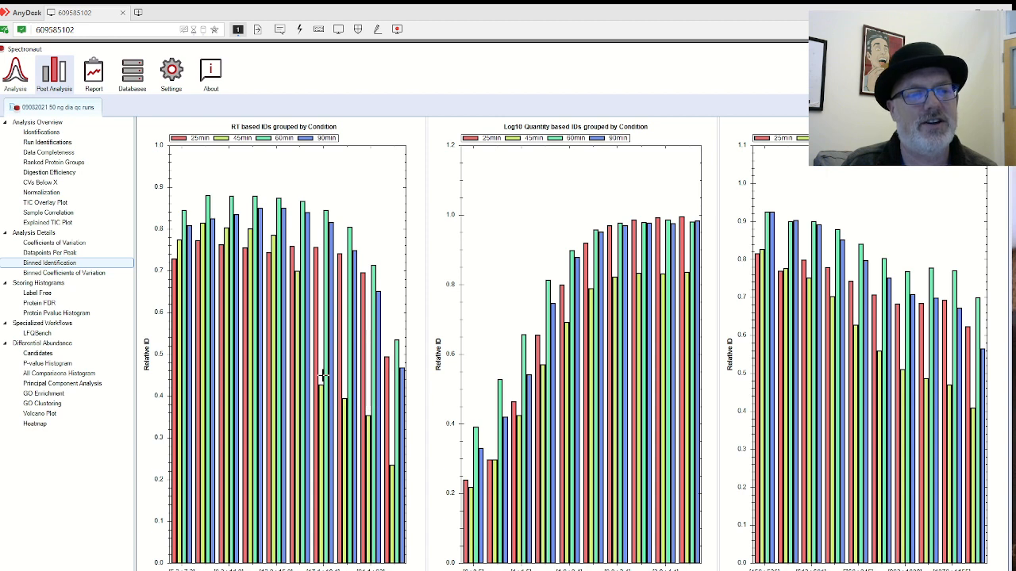
{"action": "mouse_move", "coordinate": [345, 402]}
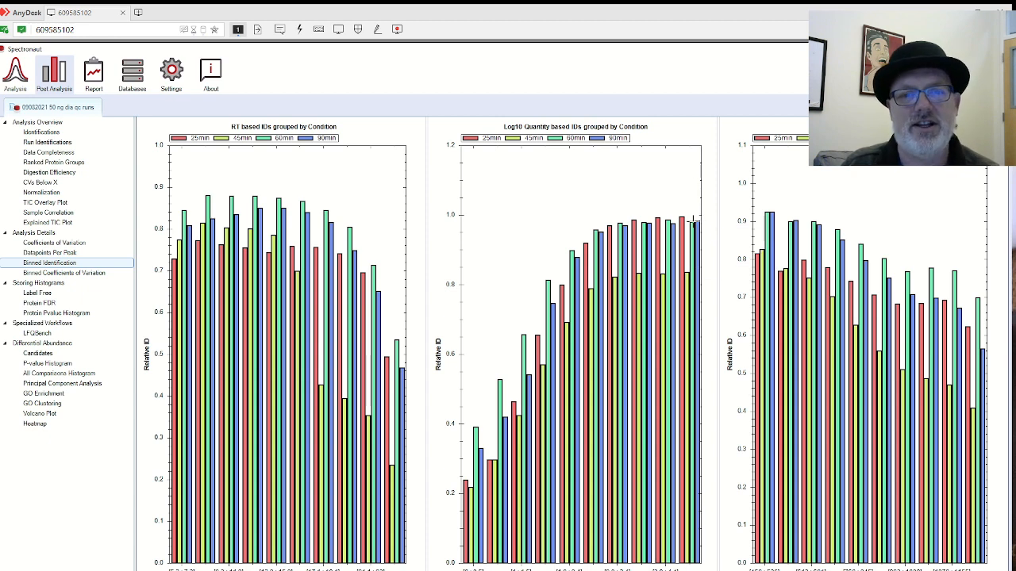
{"action": "mouse_move", "coordinate": [691, 224]}
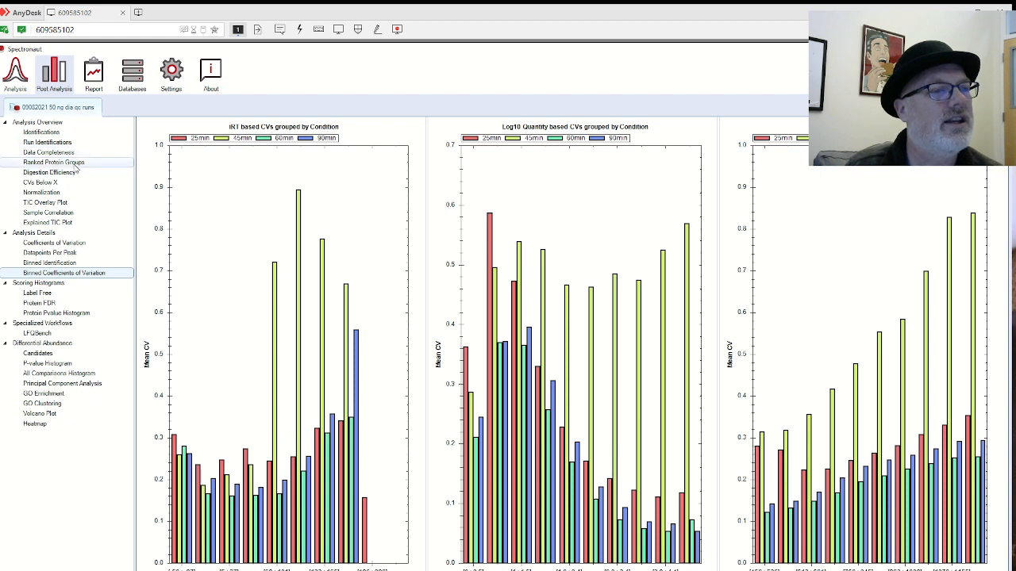
Step: Return to the Normalization box plots and read the original response statistics of the 45-minute and 25-minute runs
{"action": "left_click", "coordinate": [75, 193]}
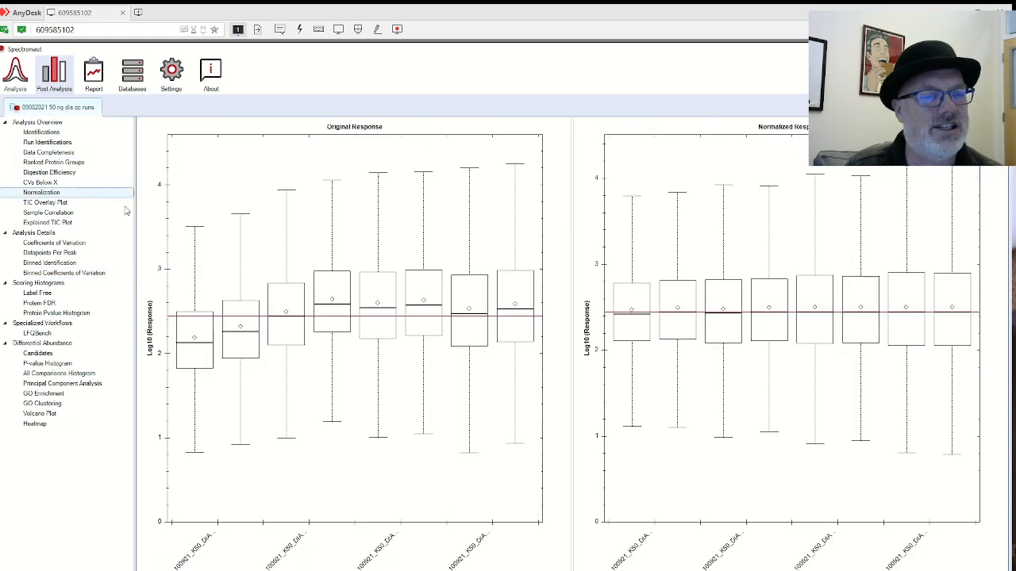
{"action": "mouse_move", "coordinate": [317, 335]}
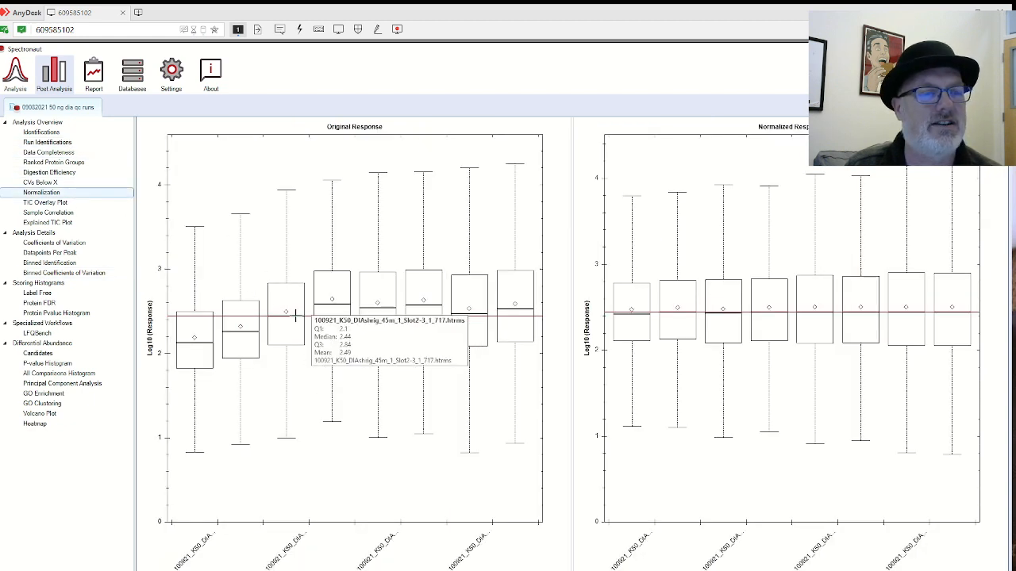
{"action": "mouse_move", "coordinate": [293, 319]}
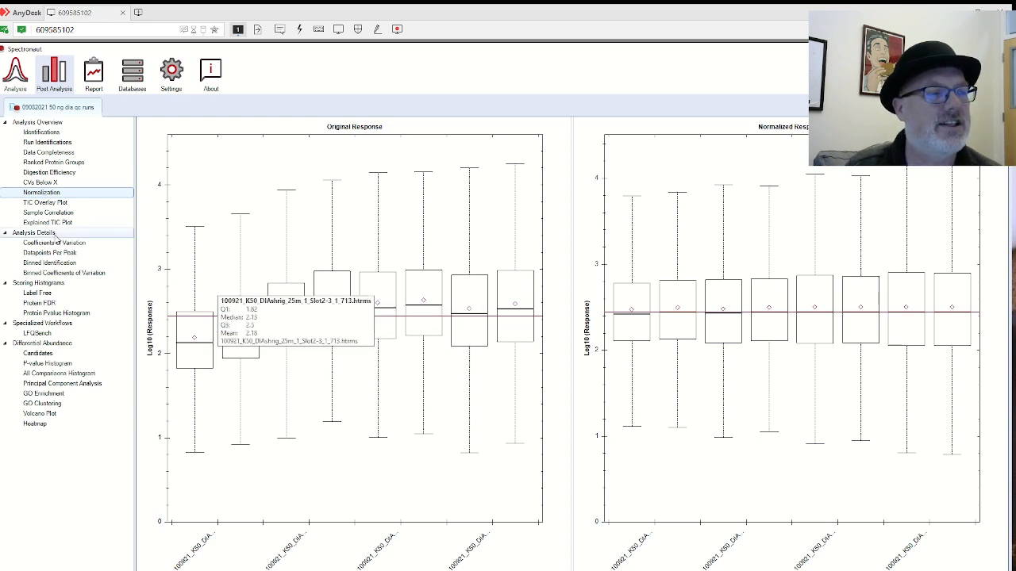
Step: Examine the Binned Coefficients of Variation charts, comparing the mean CV per condition across the iRT and log10 quantity bins
{"action": "left_click", "coordinate": [81, 273]}
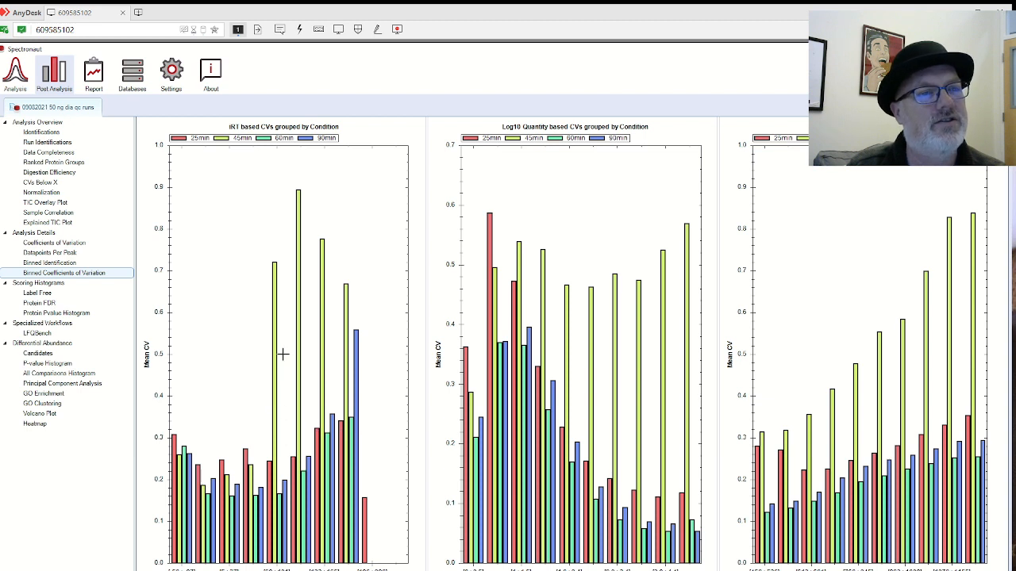
{"action": "mouse_move", "coordinate": [295, 246]}
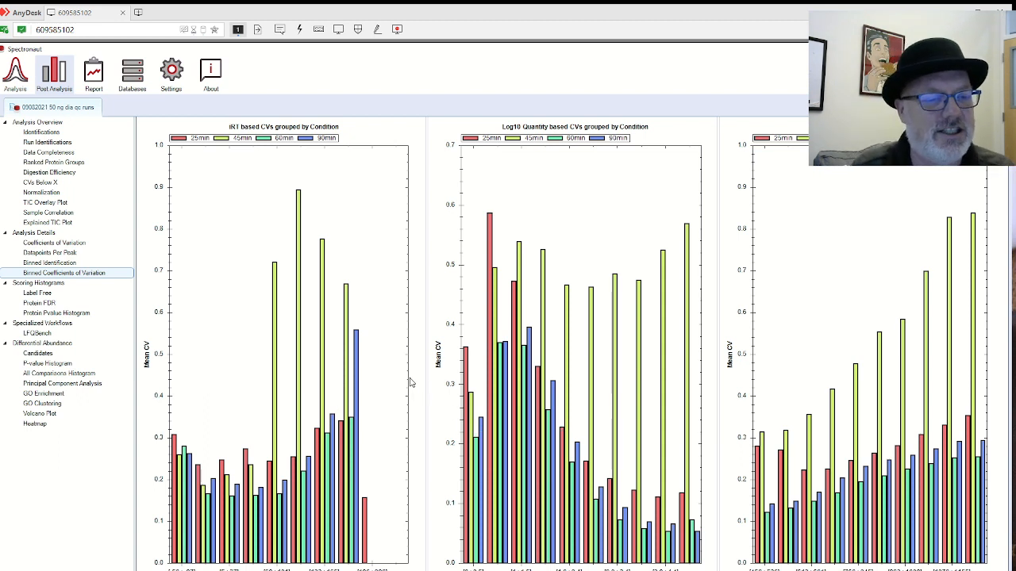
{"action": "mouse_move", "coordinate": [343, 310]}
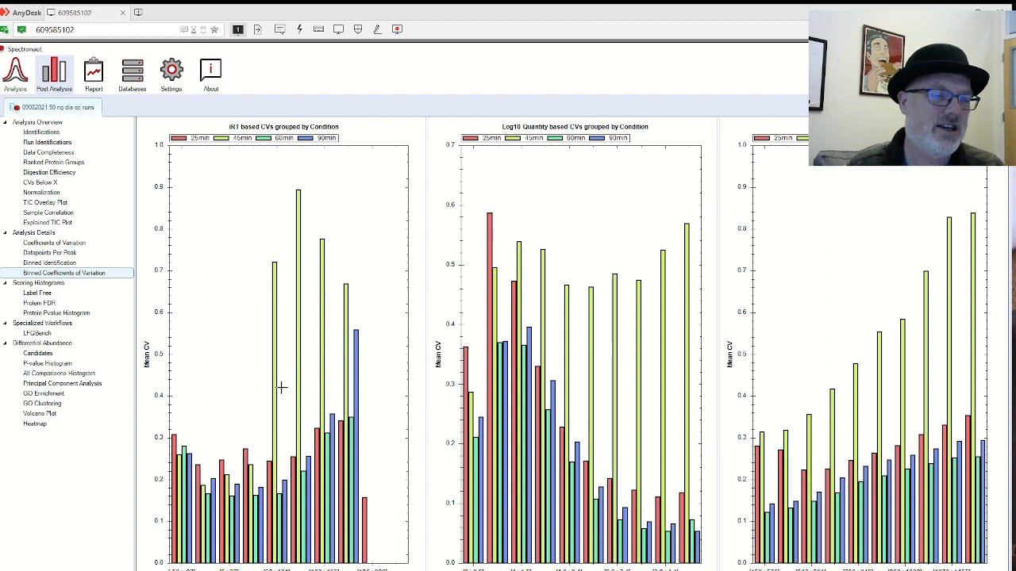
{"action": "mouse_move", "coordinate": [273, 460]}
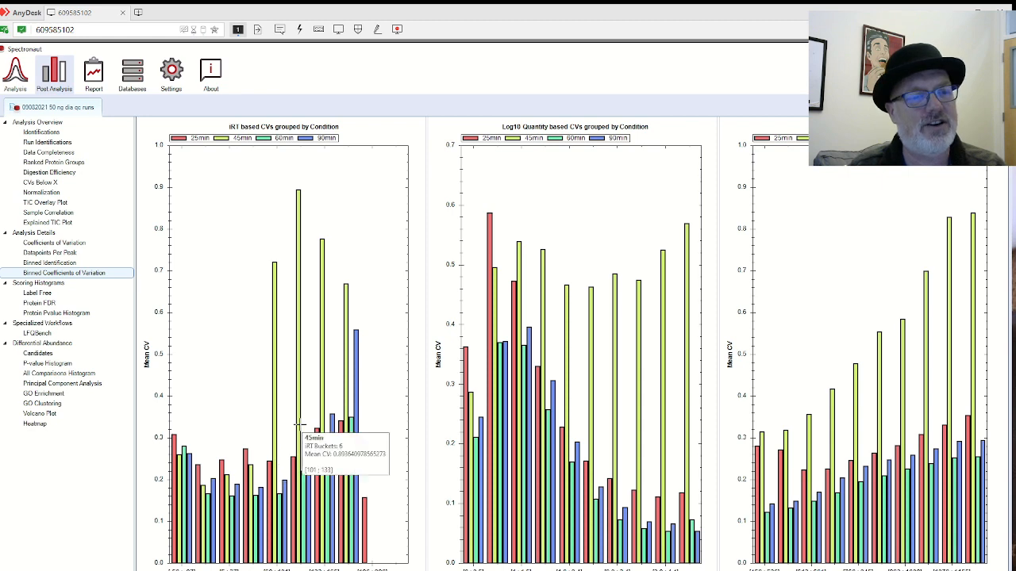
{"action": "mouse_move", "coordinate": [357, 371]}
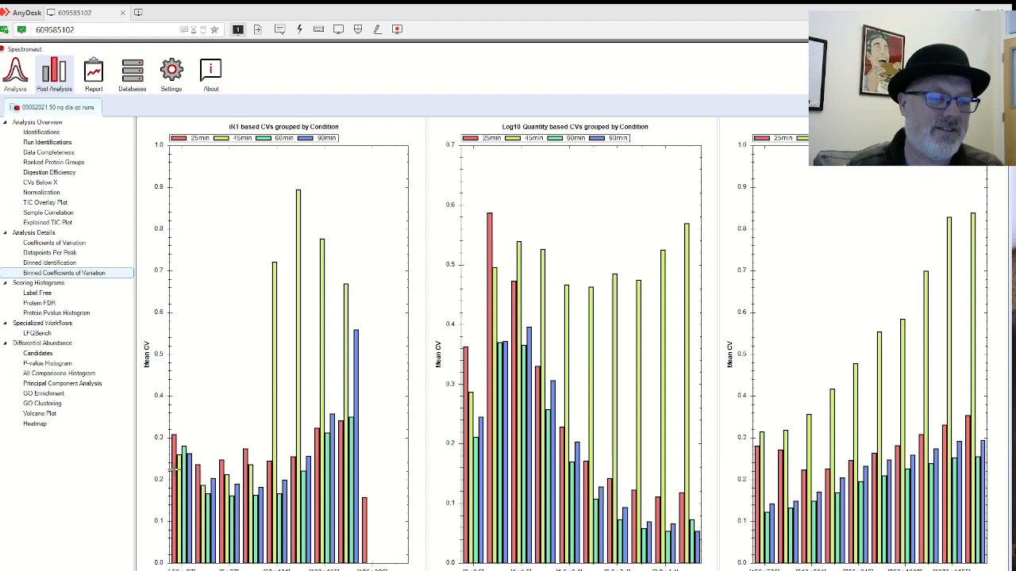
{"action": "mouse_move", "coordinate": [275, 437]}
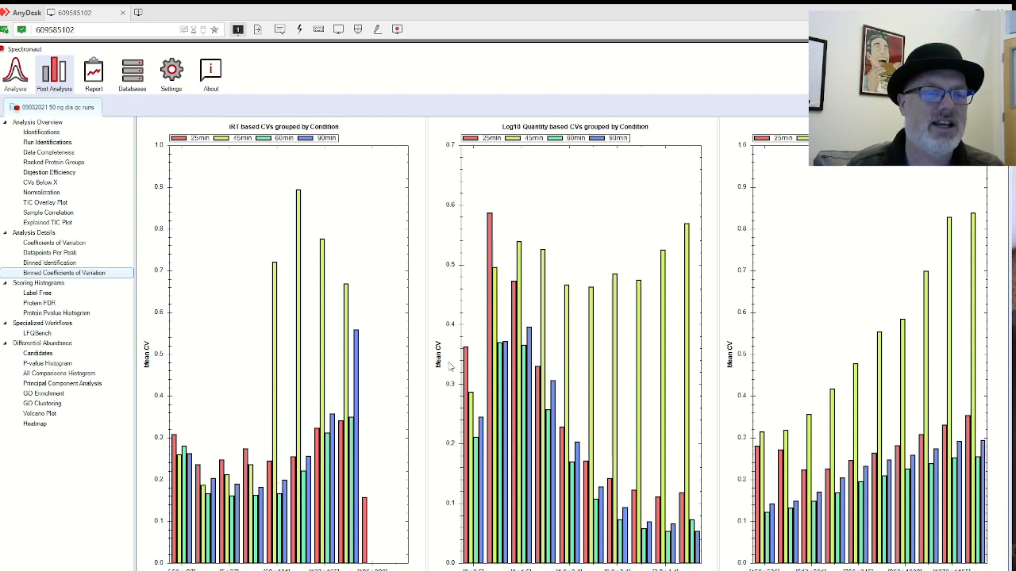
{"action": "mouse_move", "coordinate": [527, 343]}
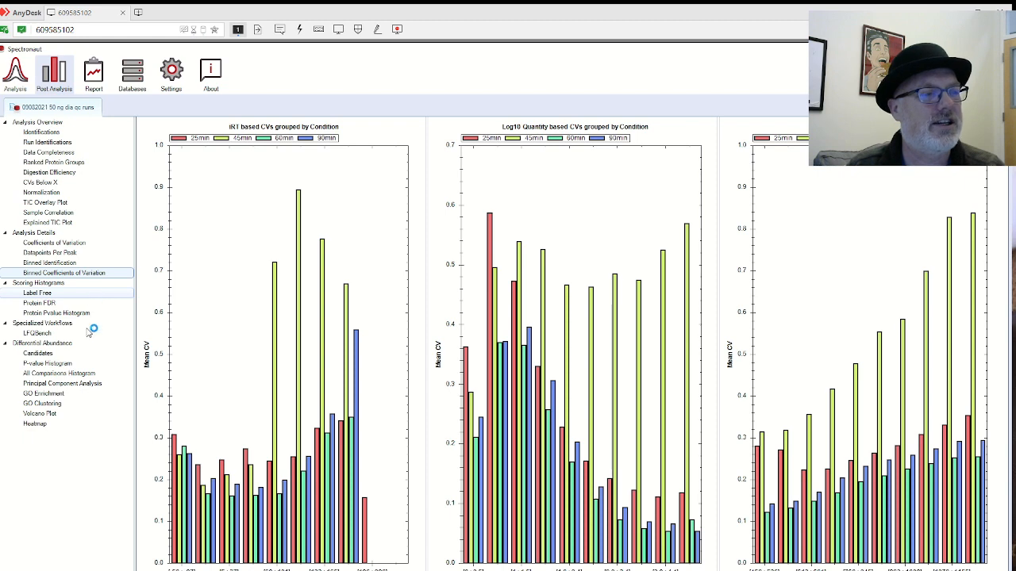
Step: Review the scoring histograms from Label Free for the 25-minute runs through Protein FDR and Protein Pvalue Histogram, ending on LFQBench
{"action": "left_click", "coordinate": [65, 296]}
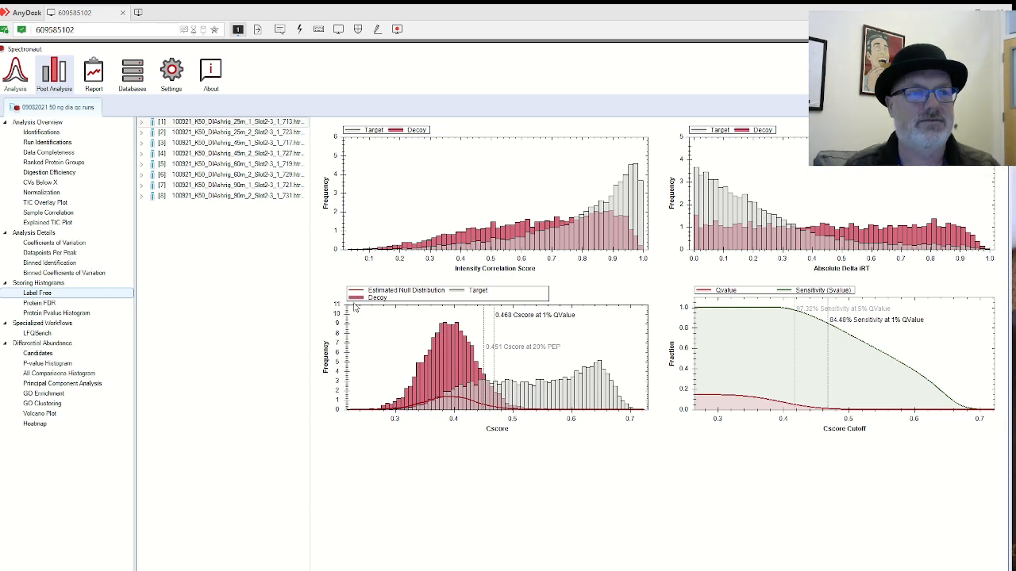
{"action": "left_click", "coordinate": [279, 133]}
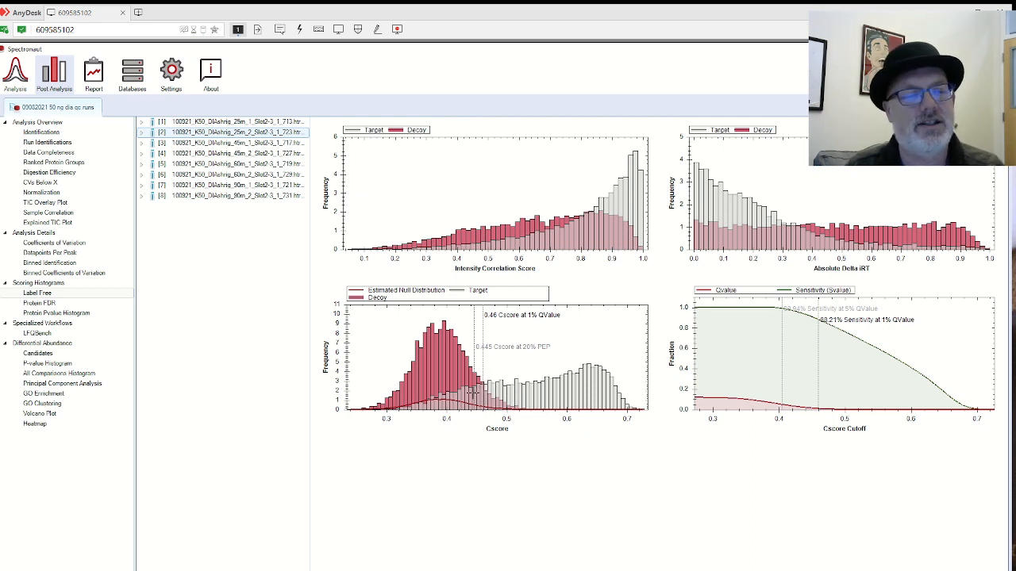
{"action": "left_click", "coordinate": [81, 306]}
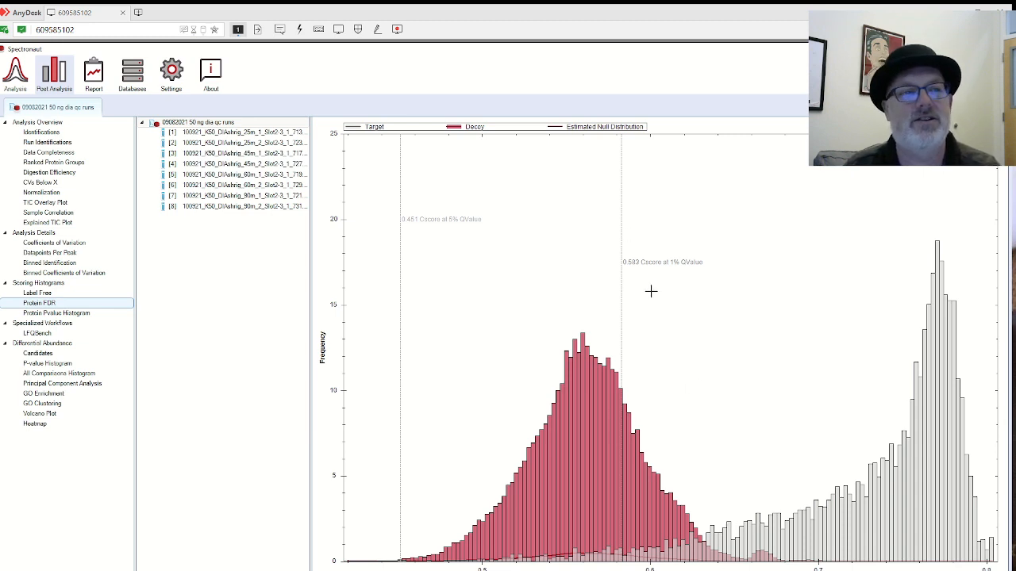
{"action": "left_click", "coordinate": [81, 315]}
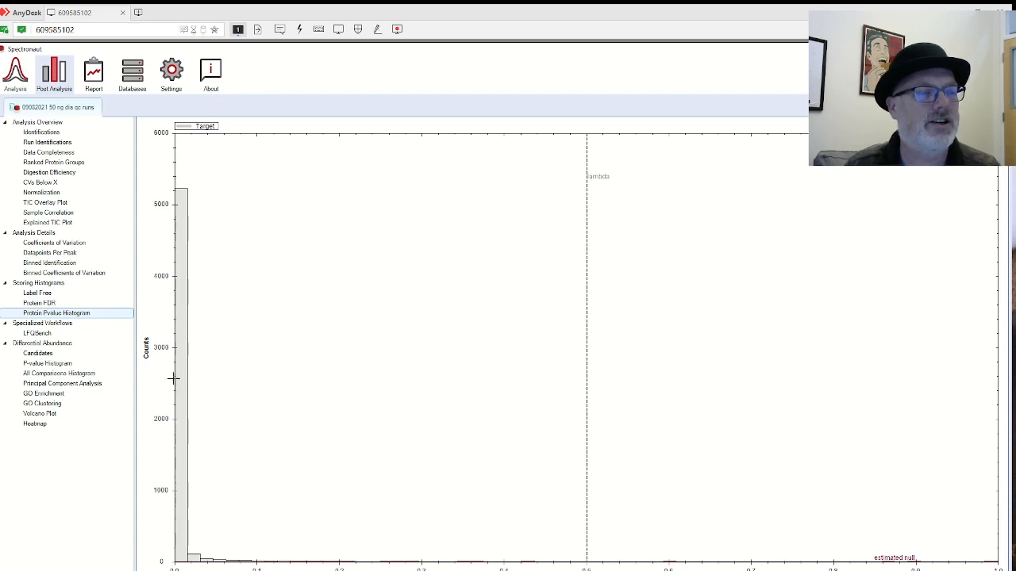
{"action": "left_click", "coordinate": [63, 333]}
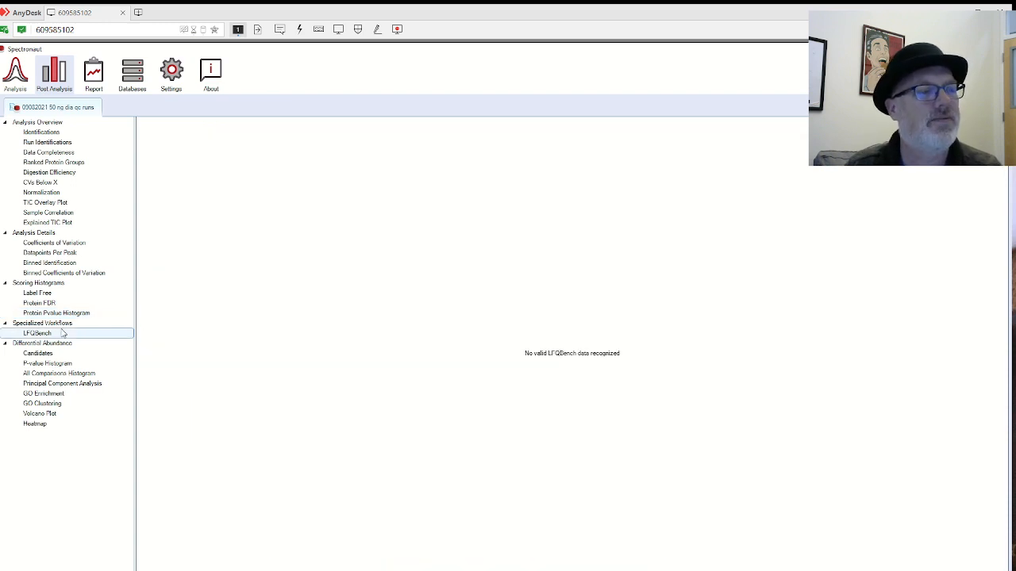
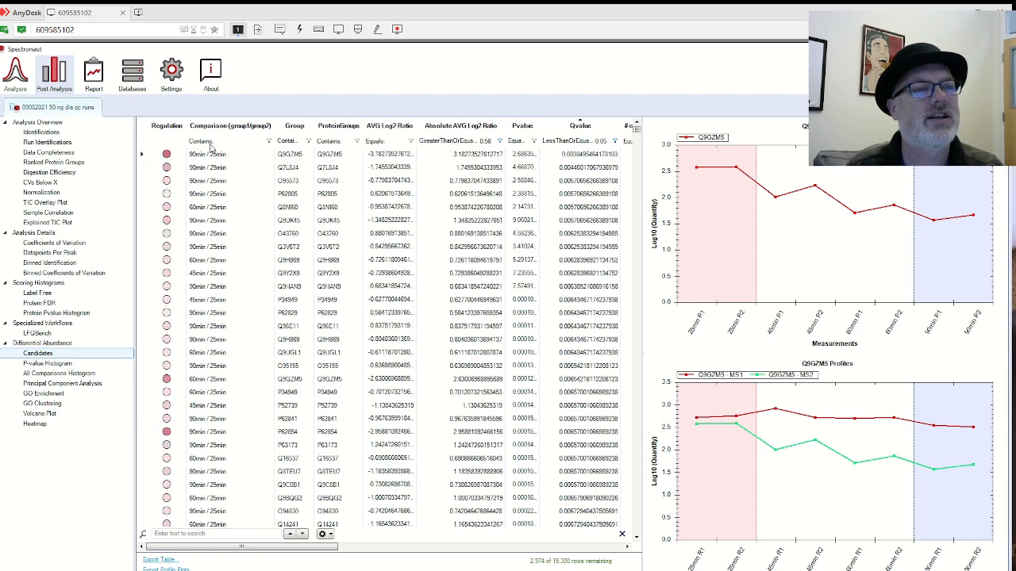
Step: In the differential abundance Candidates table, compare the quantity and MS1/MS2 profile plots of Q9GZM5 and Q7L8J4 for 90min / 25min
{"action": "left_click", "coordinate": [204, 158]}
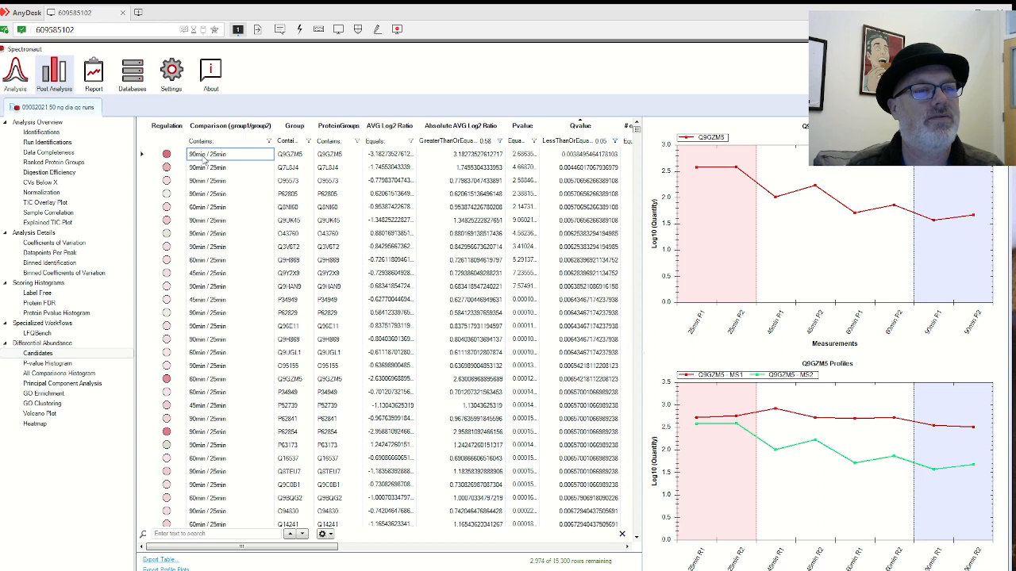
{"action": "left_click", "coordinate": [230, 168]}
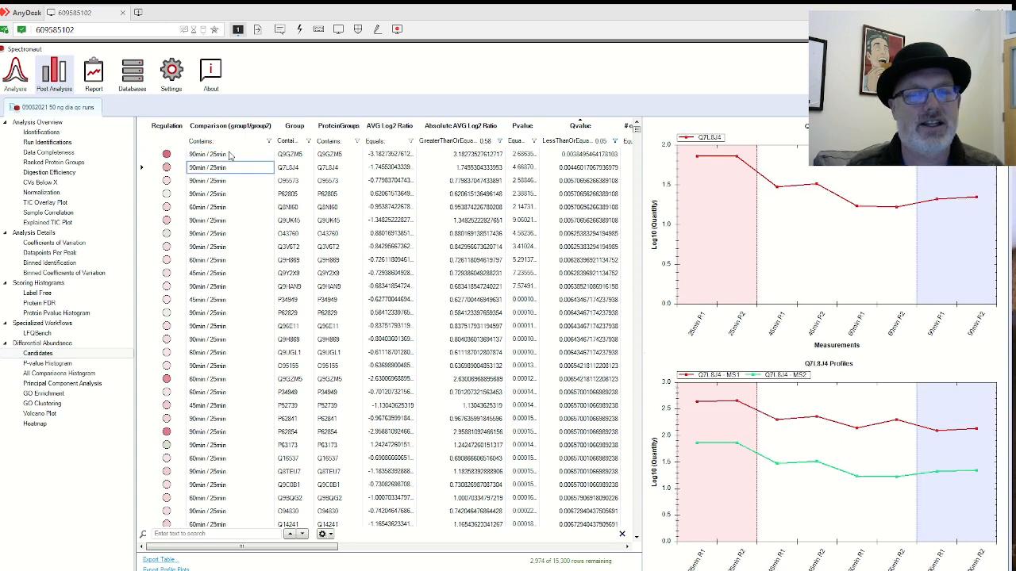
{"action": "left_click", "coordinate": [230, 155]}
{"action": "left_click", "coordinate": [234, 167]}
{"action": "left_click", "coordinate": [236, 157]}
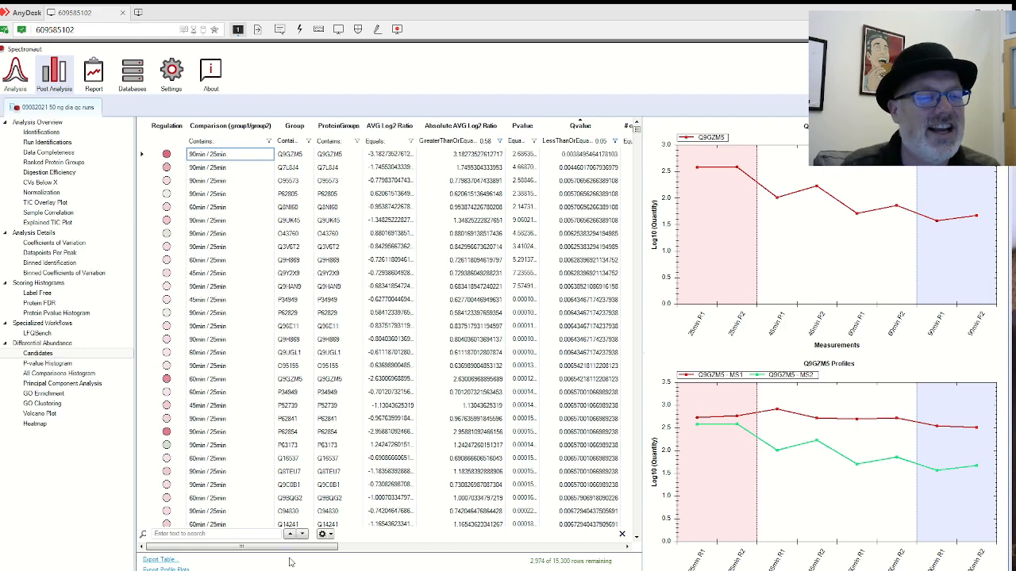
{"action": "left_click_drag", "start_coordinate": [329, 549], "coordinate": [278, 535]}
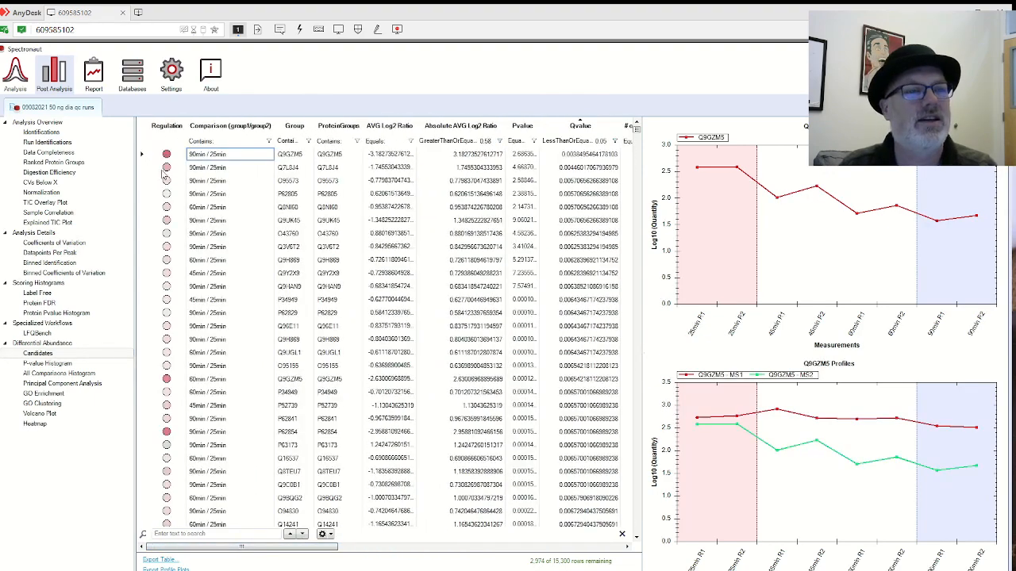
{"action": "left_click", "coordinate": [216, 169]}
{"action": "left_click", "coordinate": [220, 156]}
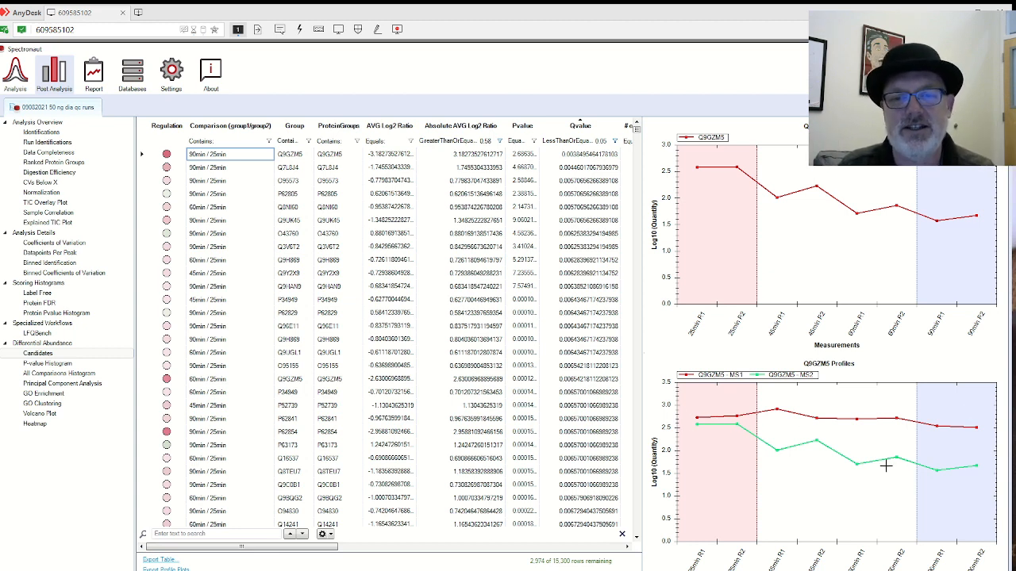
{"action": "left_click", "coordinate": [223, 169]}
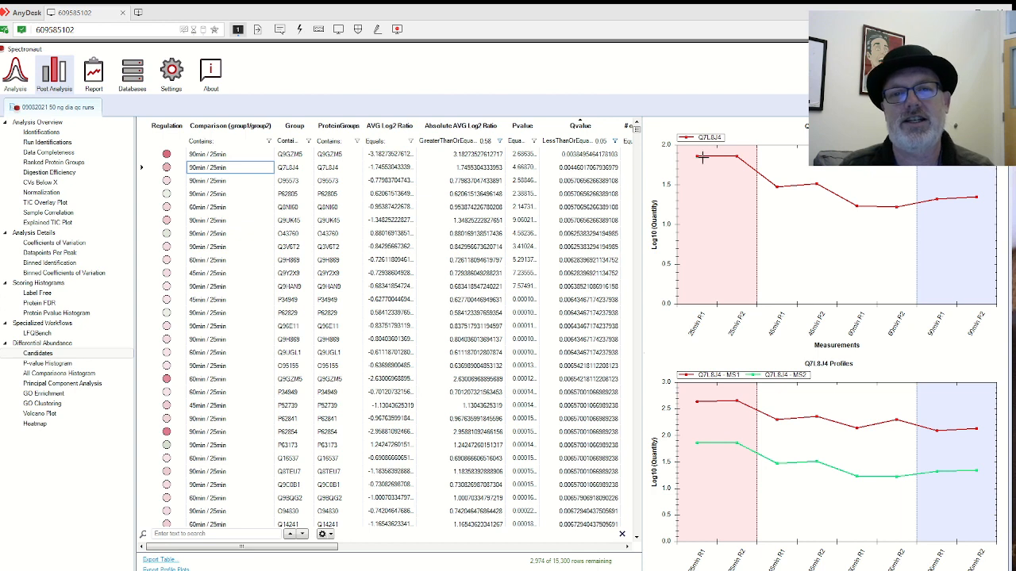
Step: With candidate O95573 selected, turn off the log scale in both its quantity plot and its MS1/MS2 profiles plot
{"action": "left_click", "coordinate": [216, 182]}
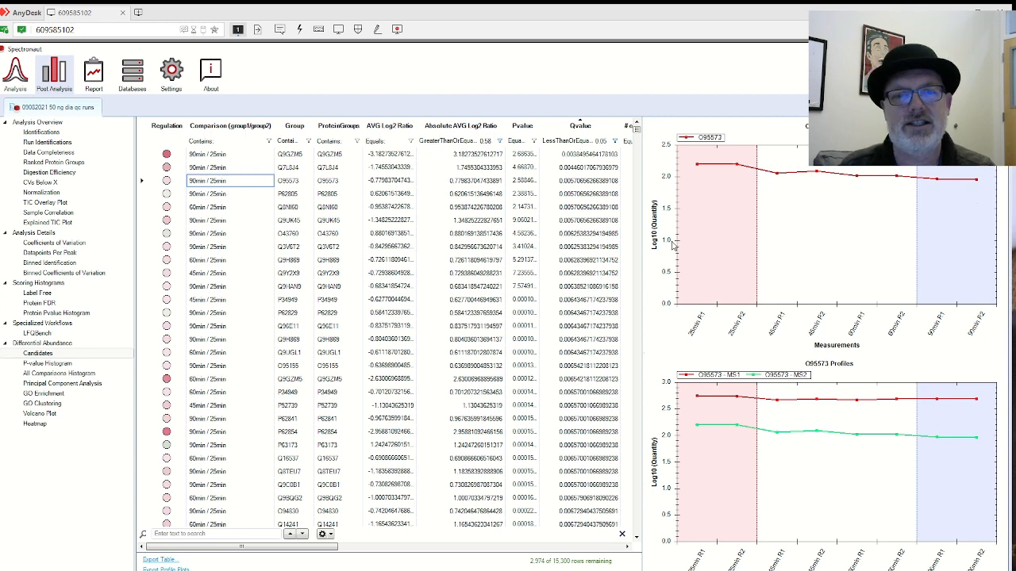
{"action": "right_click", "coordinate": [795, 205]}
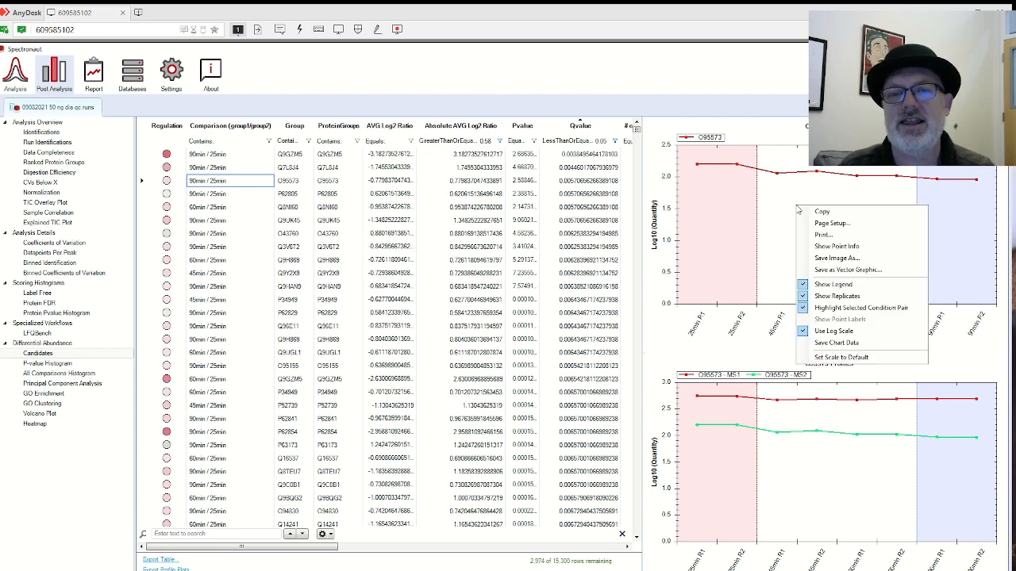
{"action": "left_click", "coordinate": [886, 331]}
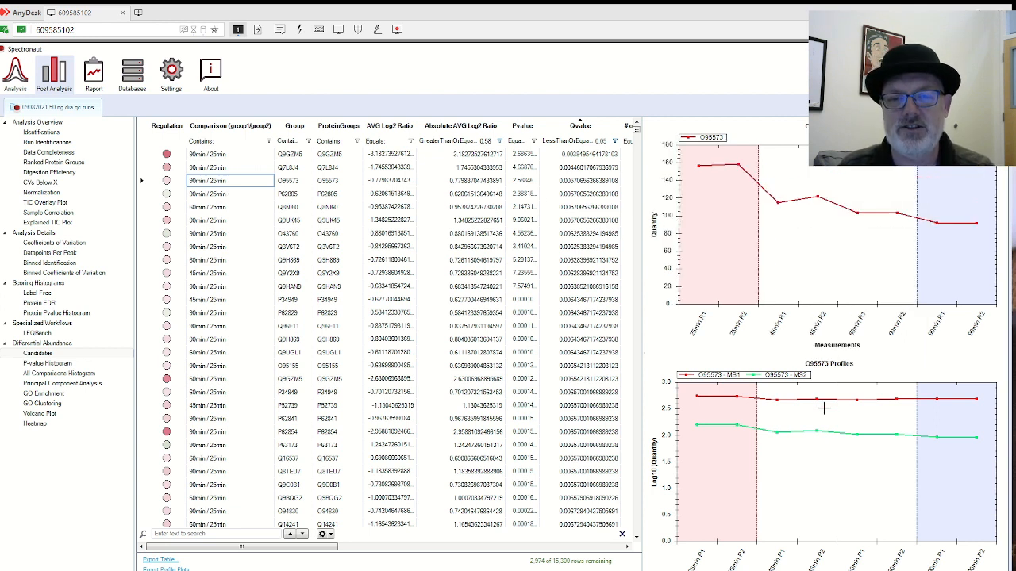
{"action": "right_click", "coordinate": [814, 415]}
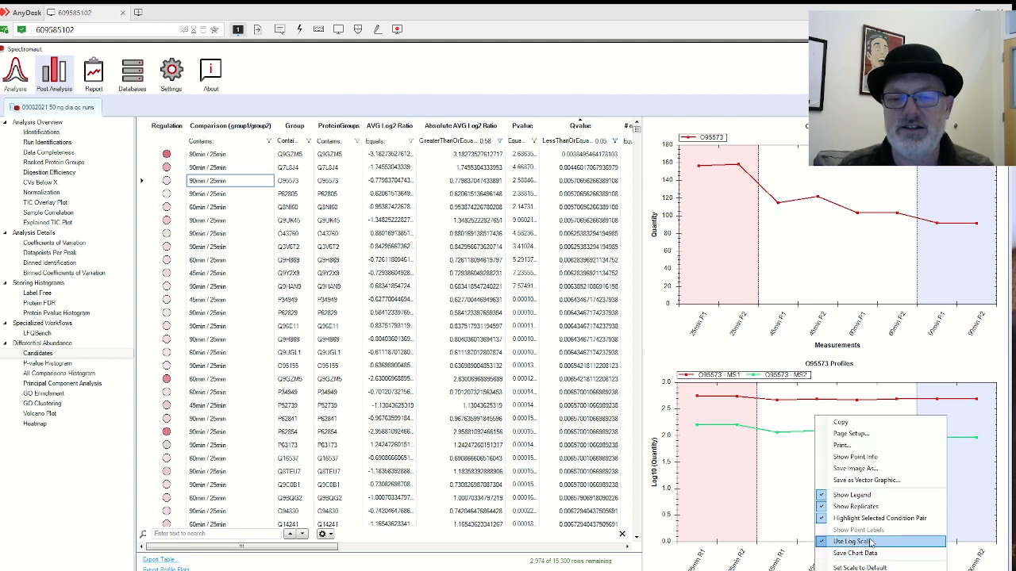
{"action": "left_click", "coordinate": [871, 542]}
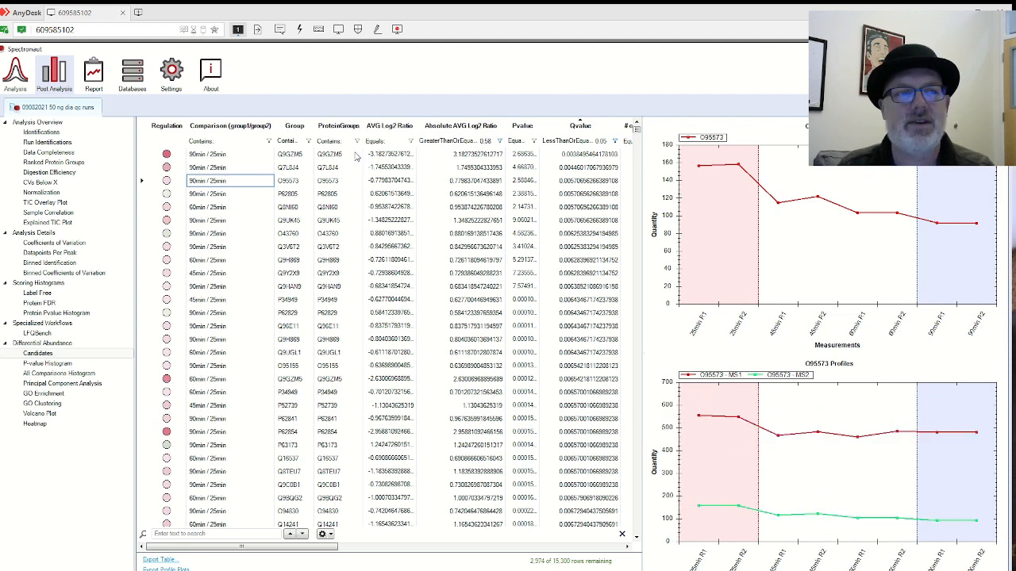
Step: Compare the linear-scale plots of the first four 90min / 25min candidates, contrasting Q9GZM5 with P62805
{"action": "left_click", "coordinate": [221, 157]}
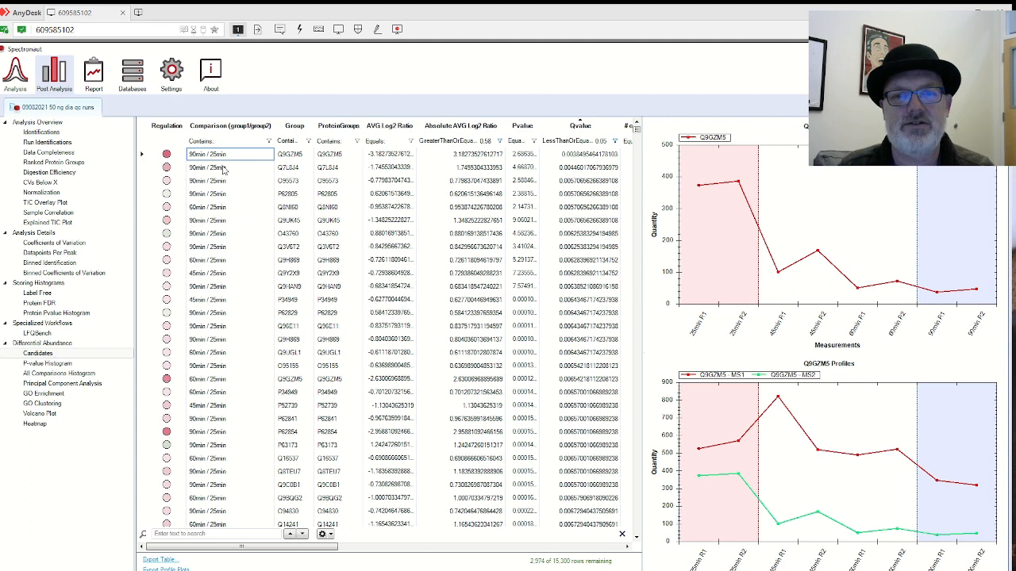
{"action": "left_click", "coordinate": [224, 168]}
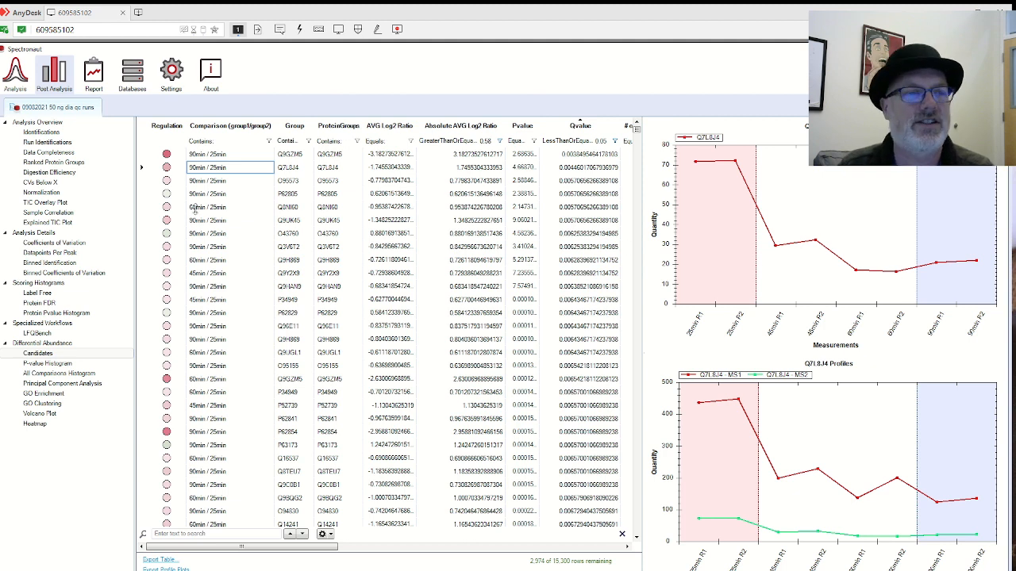
{"action": "left_click", "coordinate": [229, 181]}
{"action": "left_click", "coordinate": [229, 193]}
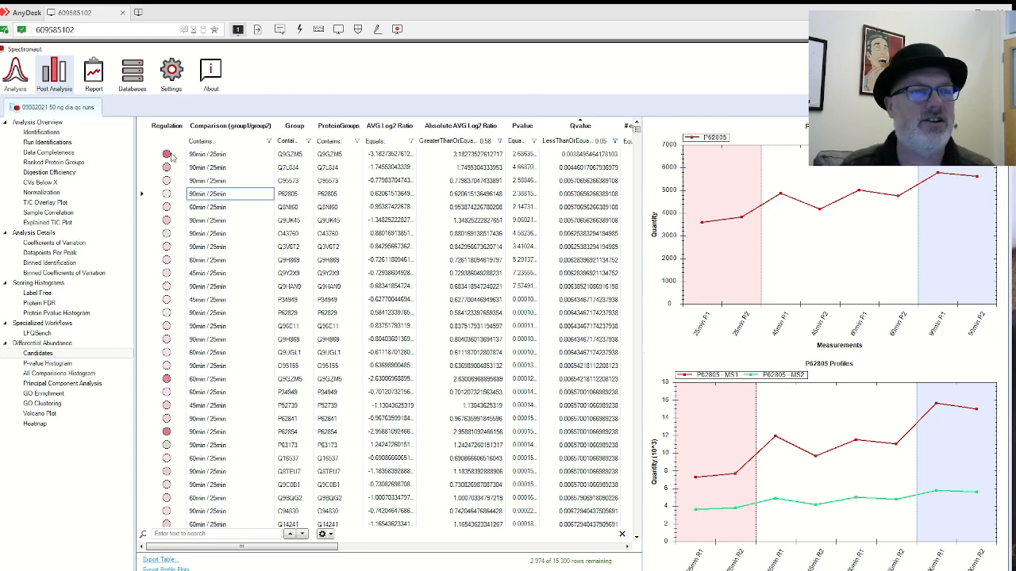
{"action": "left_click", "coordinate": [206, 156]}
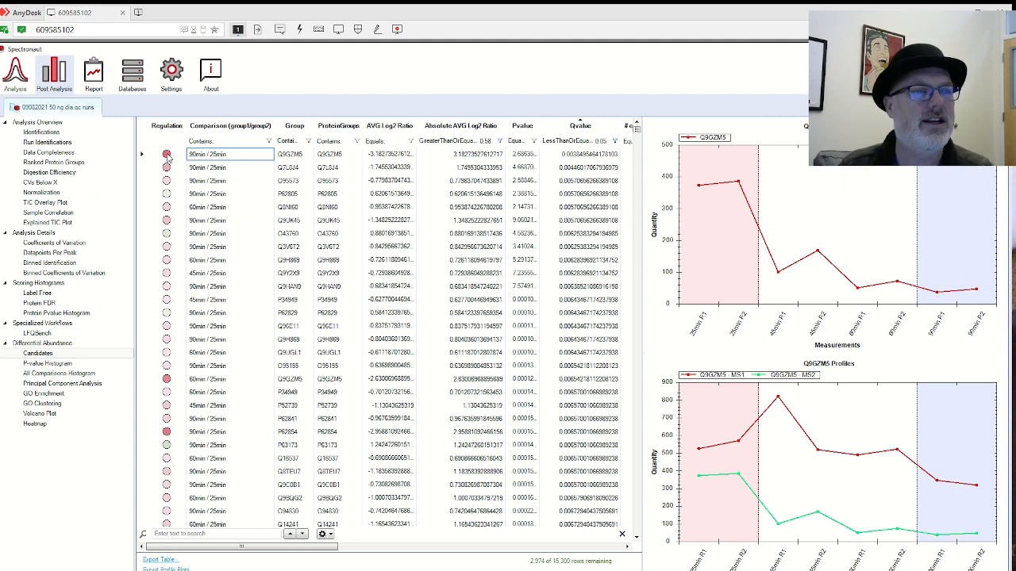
{"action": "left_click", "coordinate": [201, 195]}
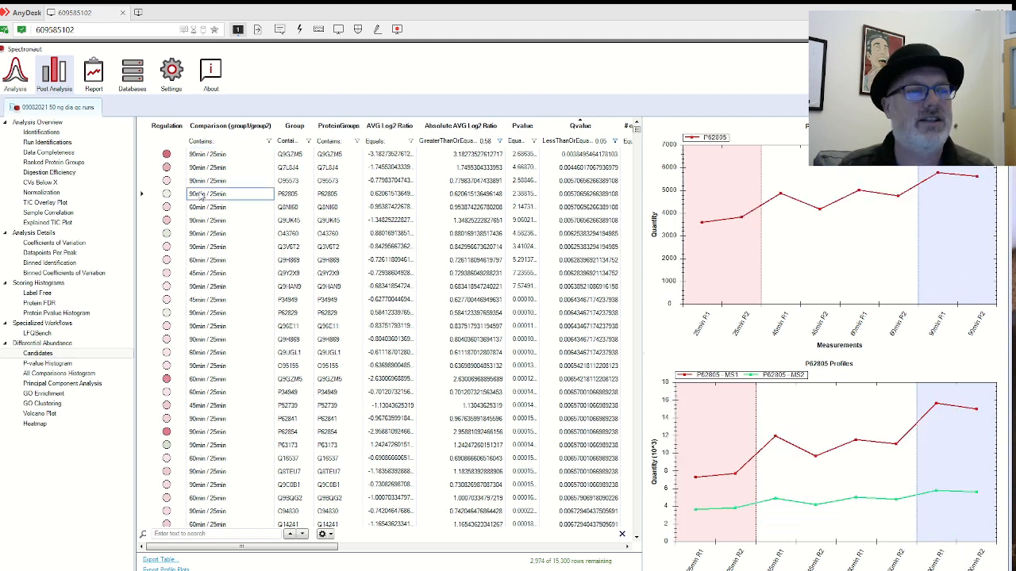
Step: Inspect the plots of further candidates across the 90, 60 and 45min versus 25min comparisons, from O43760 through Q9H869 to P34949
{"action": "left_click", "coordinate": [212, 234]}
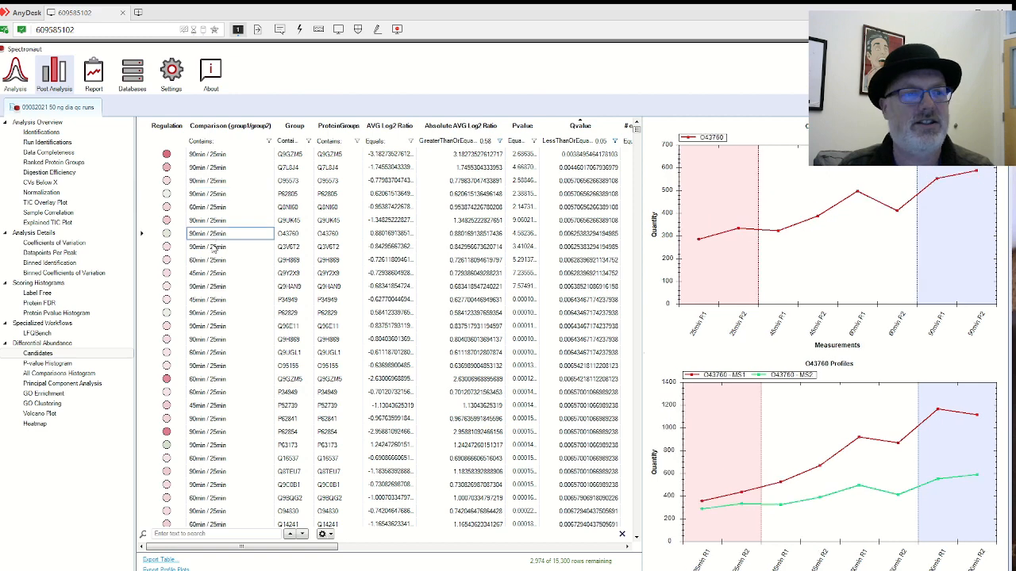
{"action": "left_click", "coordinate": [222, 263]}
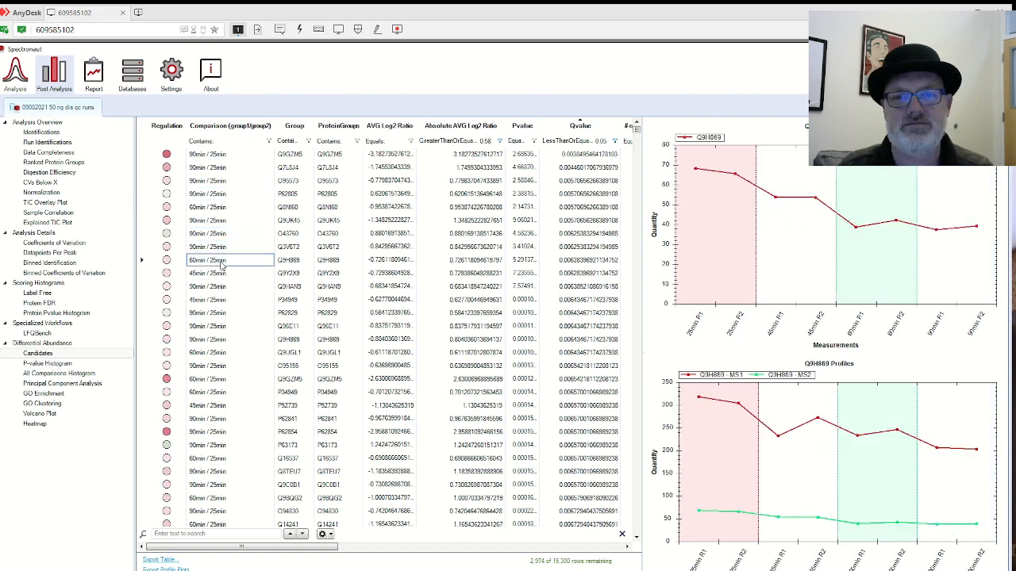
{"action": "left_click", "coordinate": [222, 275]}
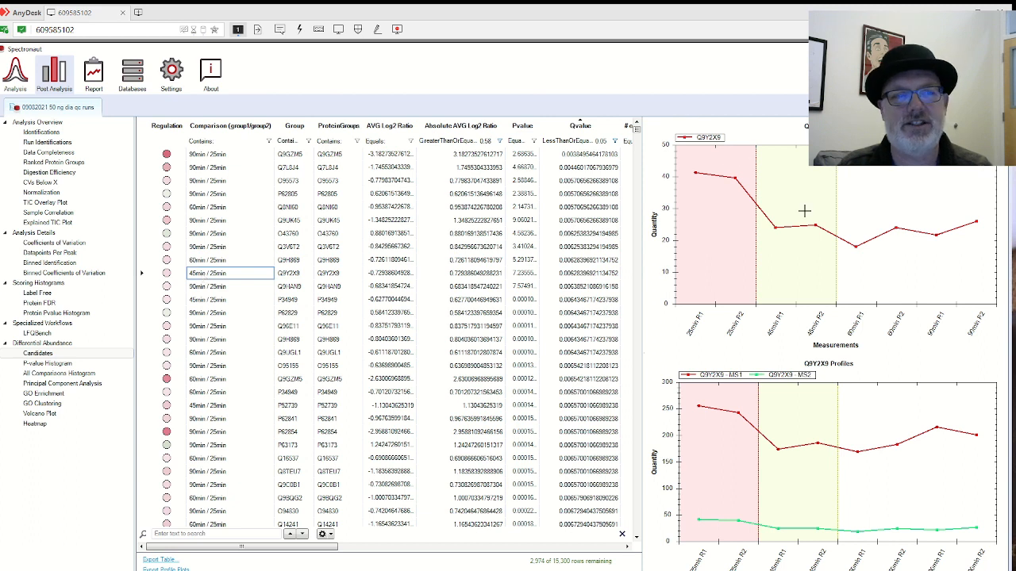
{"action": "left_click", "coordinate": [217, 314]}
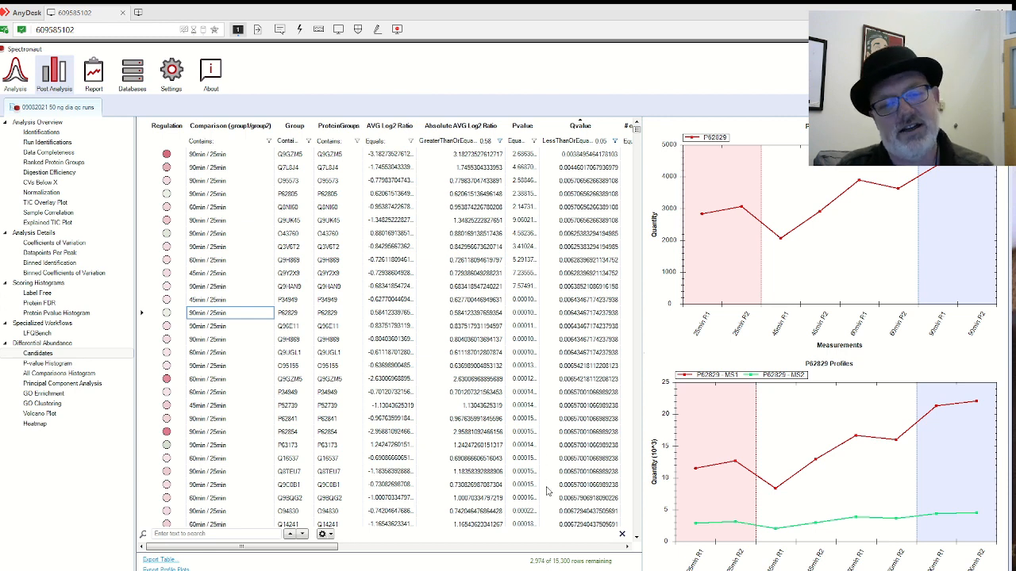
{"action": "left_click", "coordinate": [238, 288]}
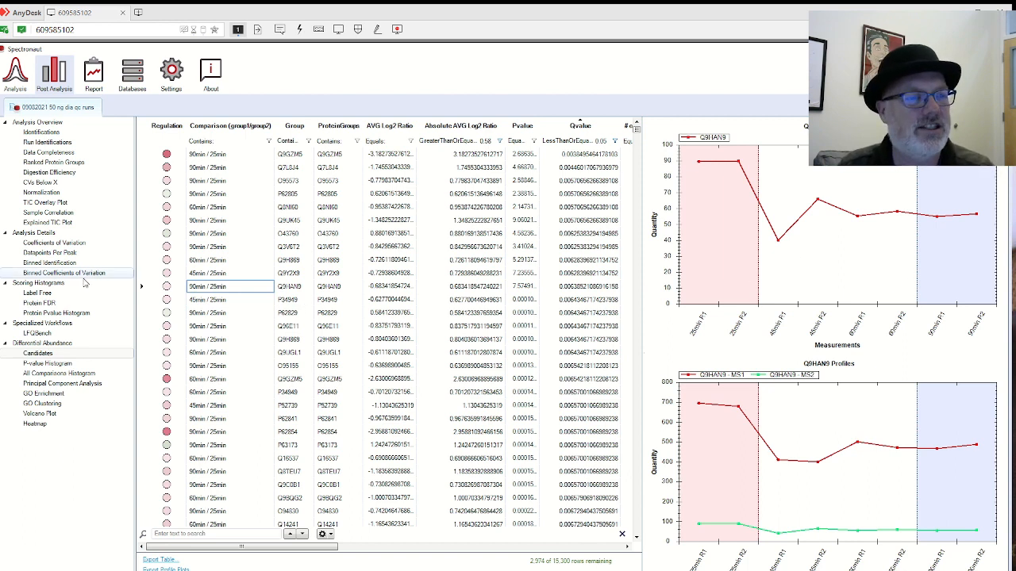
{"action": "left_click", "coordinate": [200, 302]}
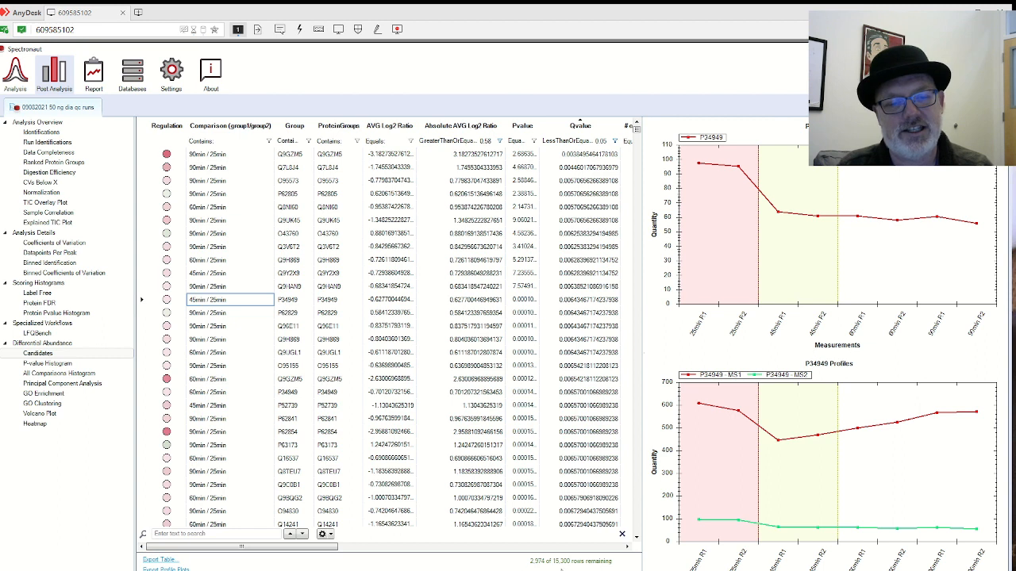
Step: Inspect the quantity and MS1/MS2 profile plots of 60min / 25min candidate Q8NI60 and look across the table's further columns
{"action": "left_click", "coordinate": [253, 248]}
{"action": "left_click", "coordinate": [232, 206]}
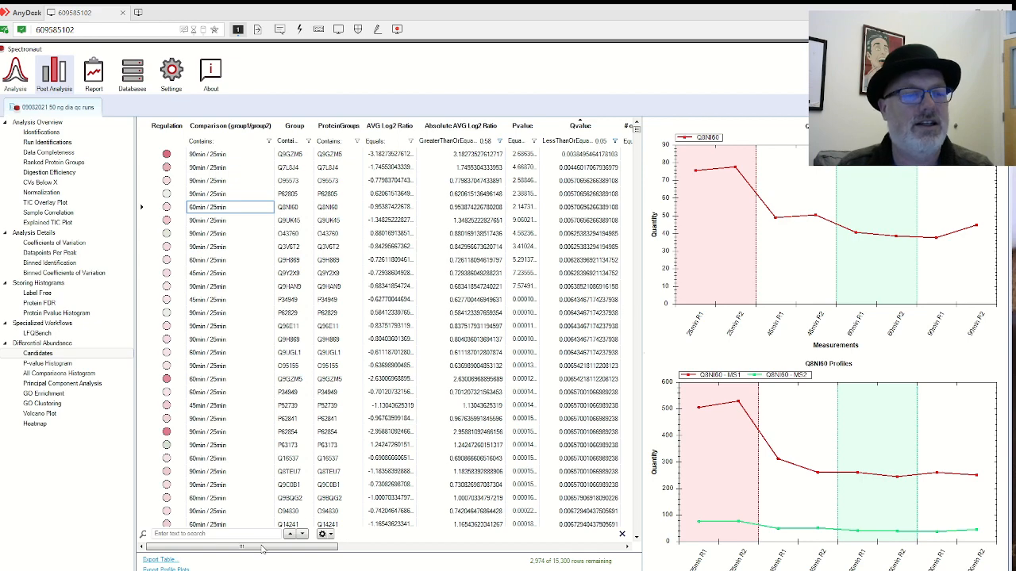
{"action": "left_click_drag", "start_coordinate": [277, 553], "coordinate": [486, 556]}
{"action": "left_click_drag", "start_coordinate": [445, 549], "coordinate": [240, 549]}
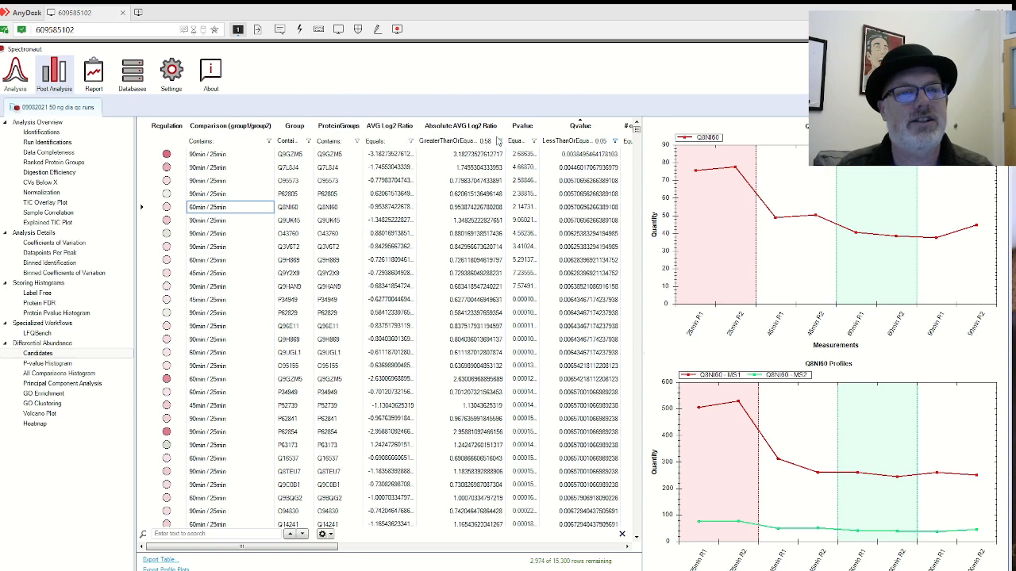
Step: Raise the Absolute AVG Log2 Ratio filter of the Candidates table to greater than or equal to 2
{"action": "left_click_drag", "start_coordinate": [505, 127], "coordinate": [510, 127]}
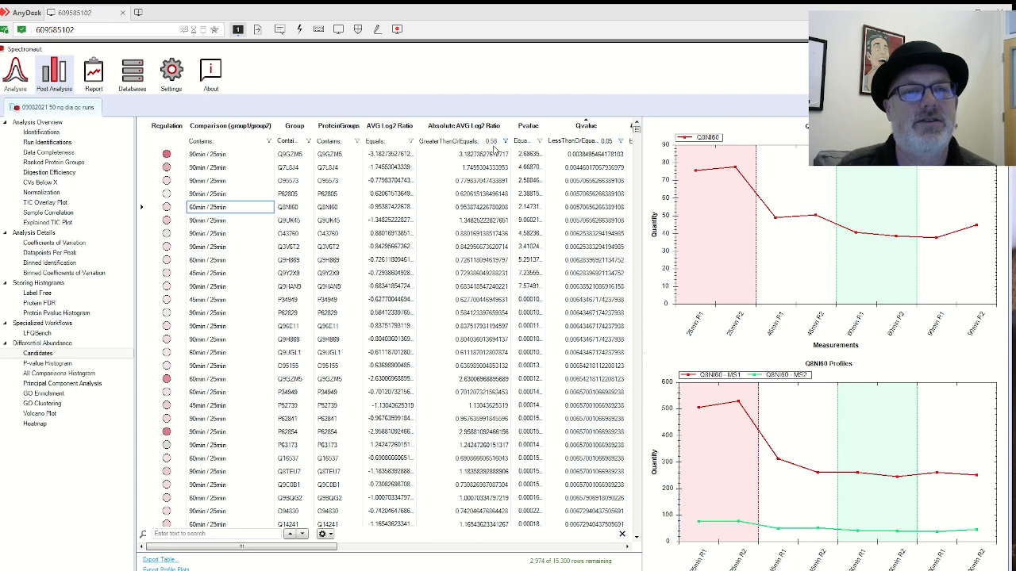
{"action": "left_click", "coordinate": [493, 141]}
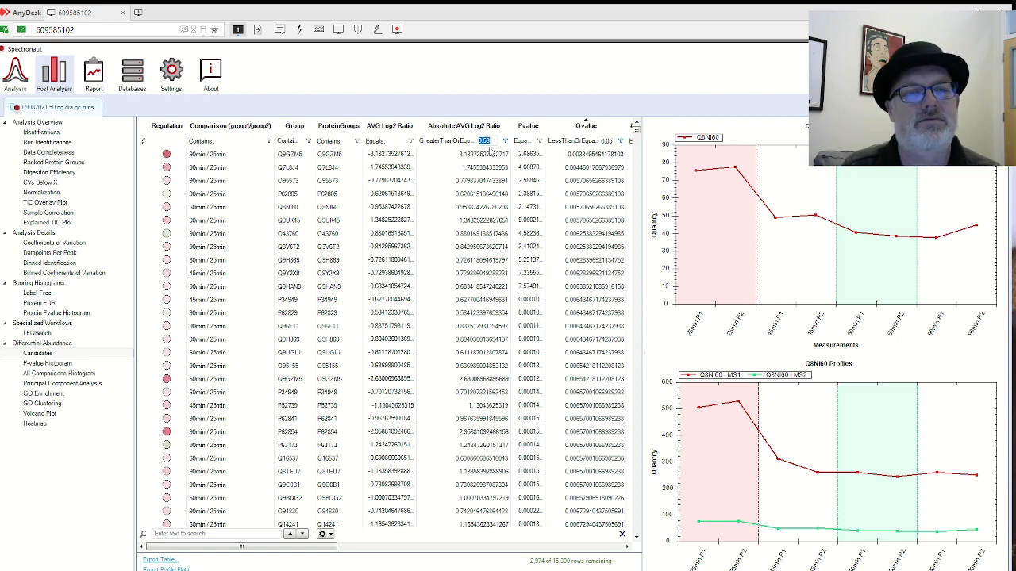
{"action": "type", "text": "2"}
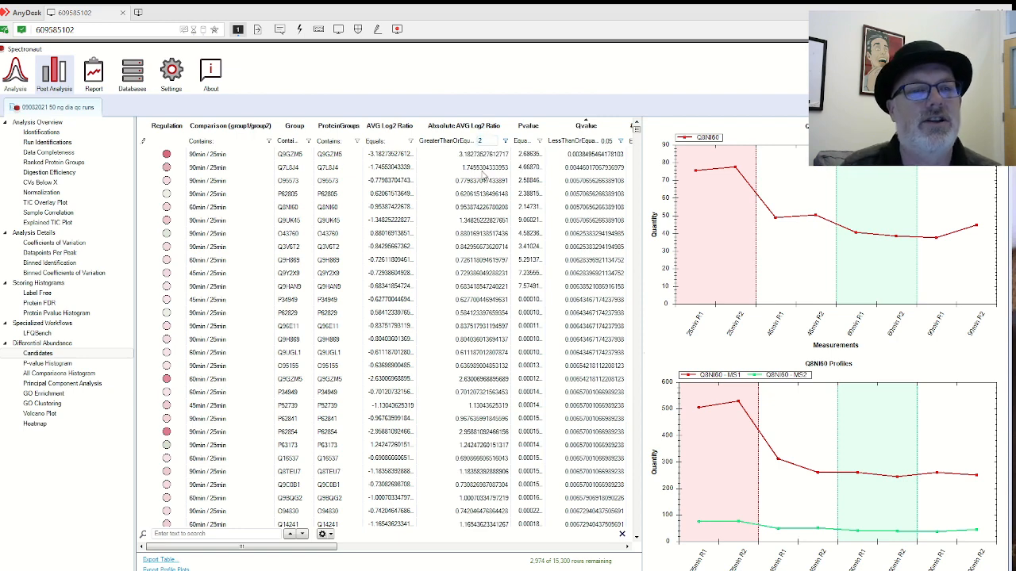
{"action": "left_click", "coordinate": [216, 159]}
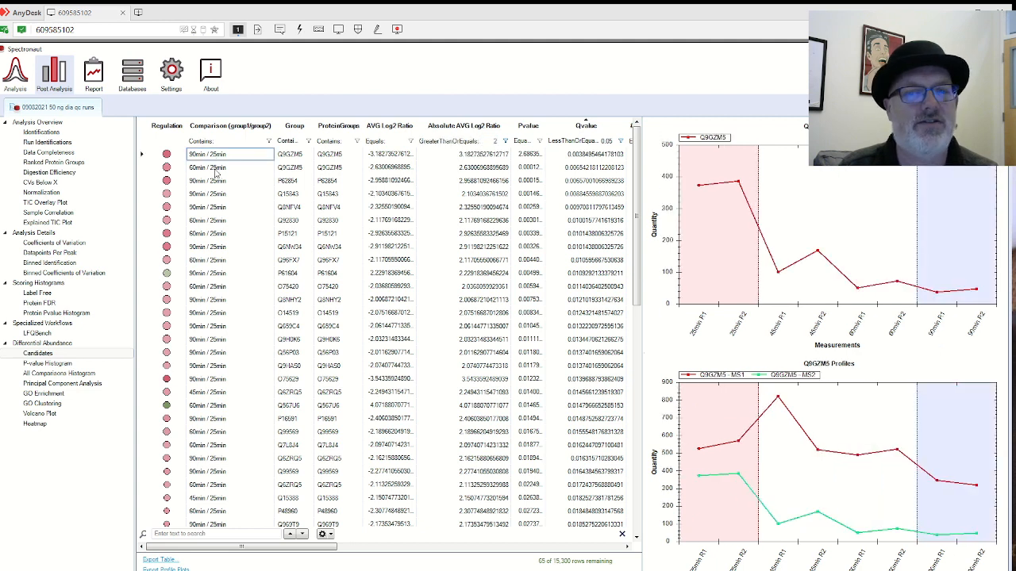
Step: Inspect the plots of the strongly changed candidates, from Q9GZM5 60min / 25min through P61604 and O75420 to Q659C4
{"action": "left_click", "coordinate": [215, 168]}
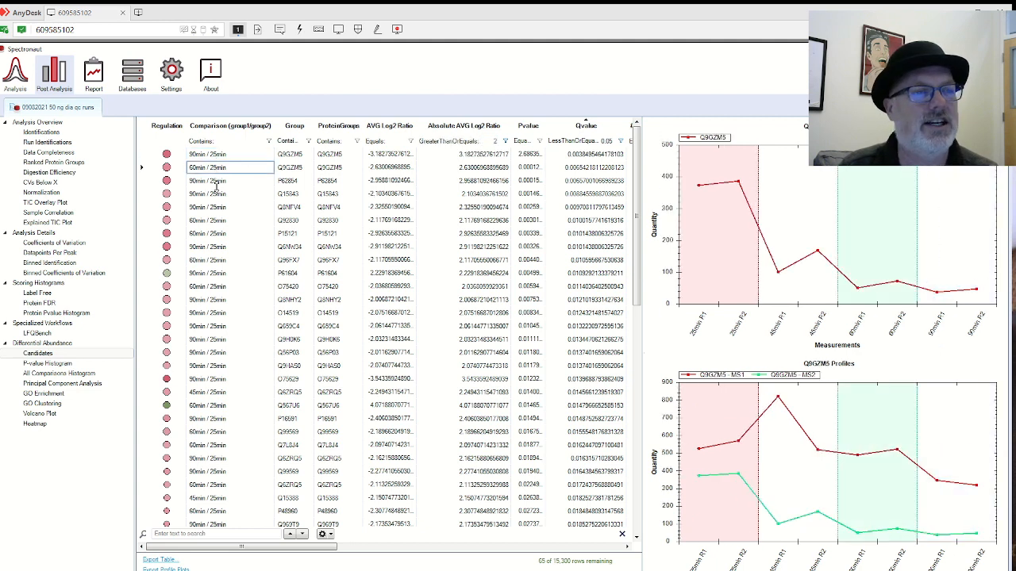
{"action": "left_click", "coordinate": [220, 273]}
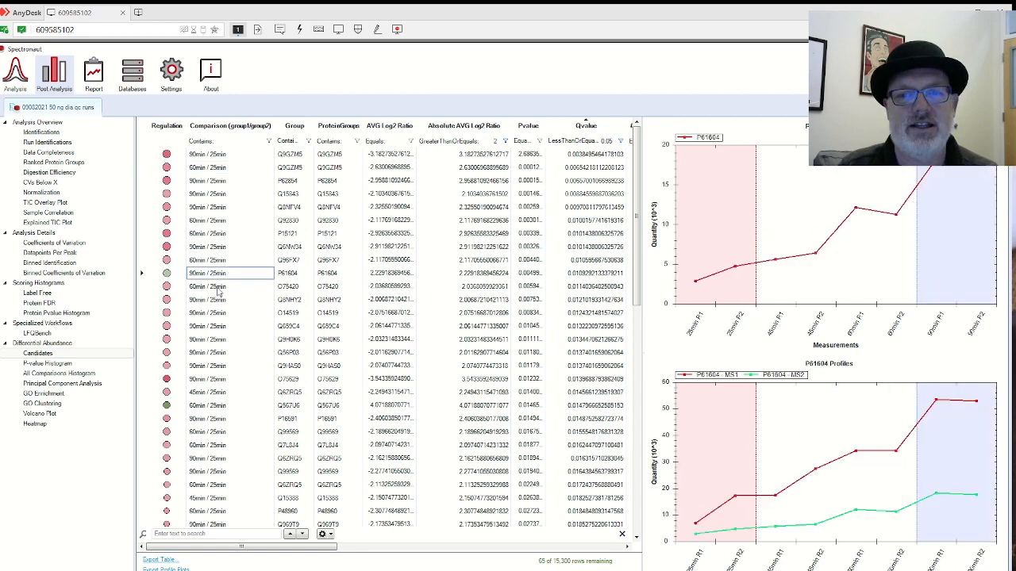
{"action": "left_click", "coordinate": [217, 288]}
{"action": "left_click", "coordinate": [219, 325]}
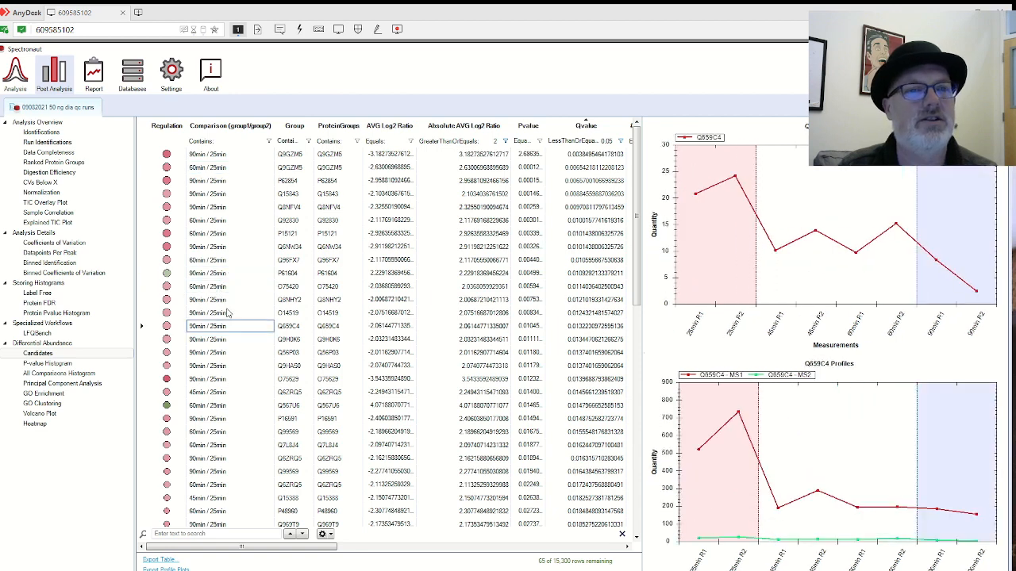
Step: Set the Absolute AVG Log2 Ratio threshold to 4 and show the plots of candidate Q567U6
{"action": "left_click", "coordinate": [489, 141]}
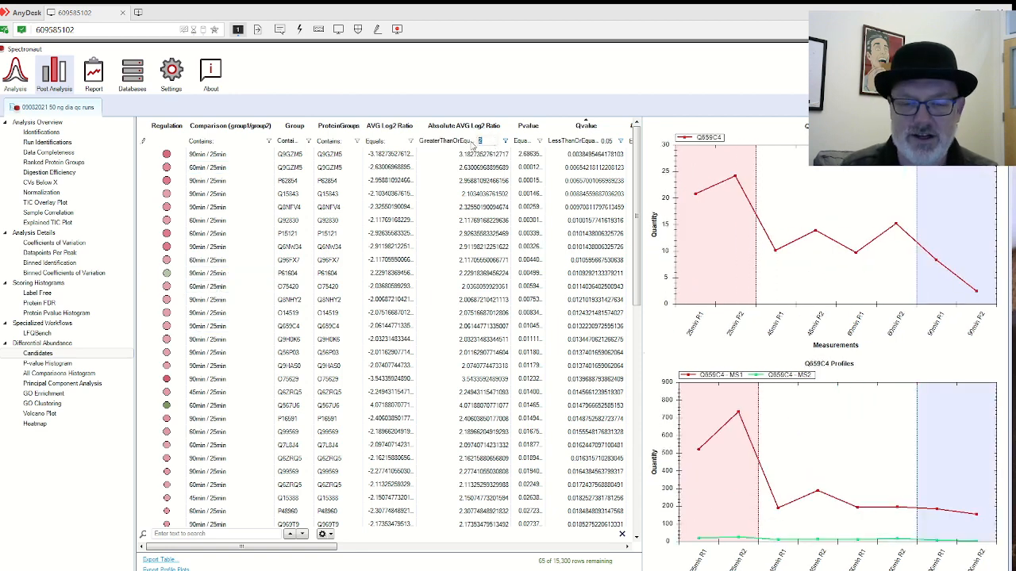
{"action": "key", "text": "Return"}
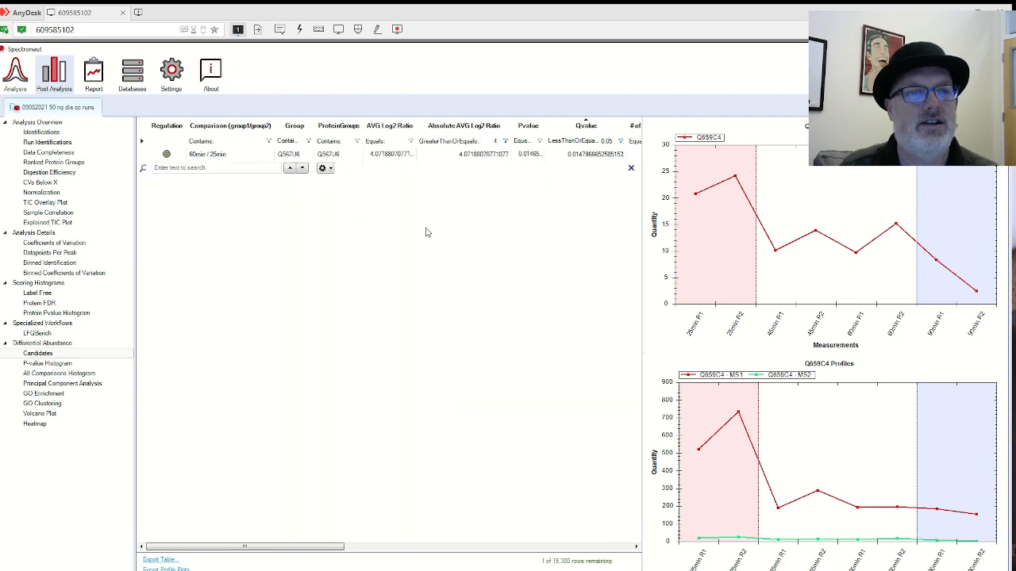
{"action": "left_click", "coordinate": [236, 159]}
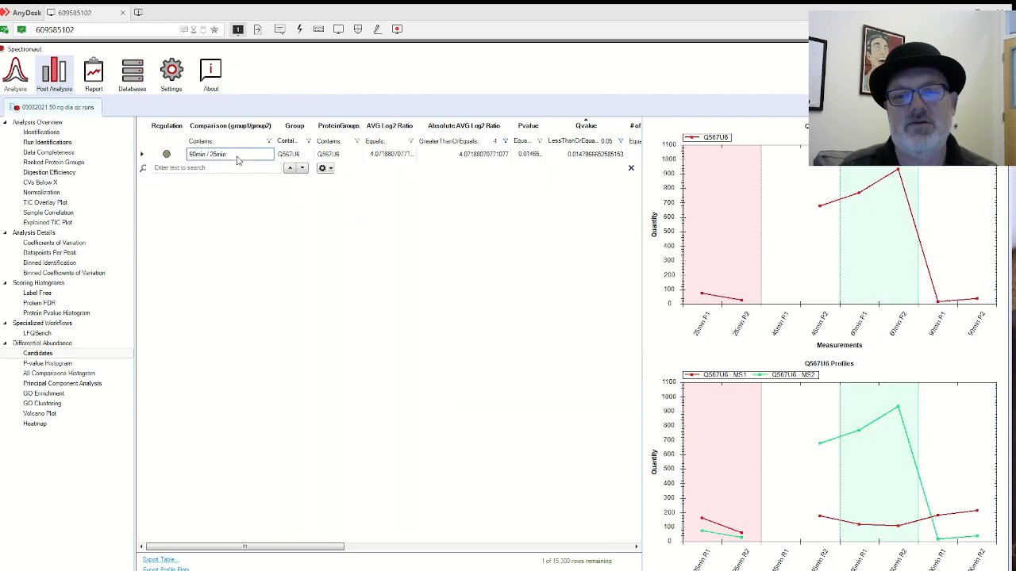
Step: Lower the Absolute AVG Log2 Ratio threshold to 3 and inspect candidate plots including Q9UDX5, Q567U6 and P12694
{"action": "left_click", "coordinate": [481, 142]}
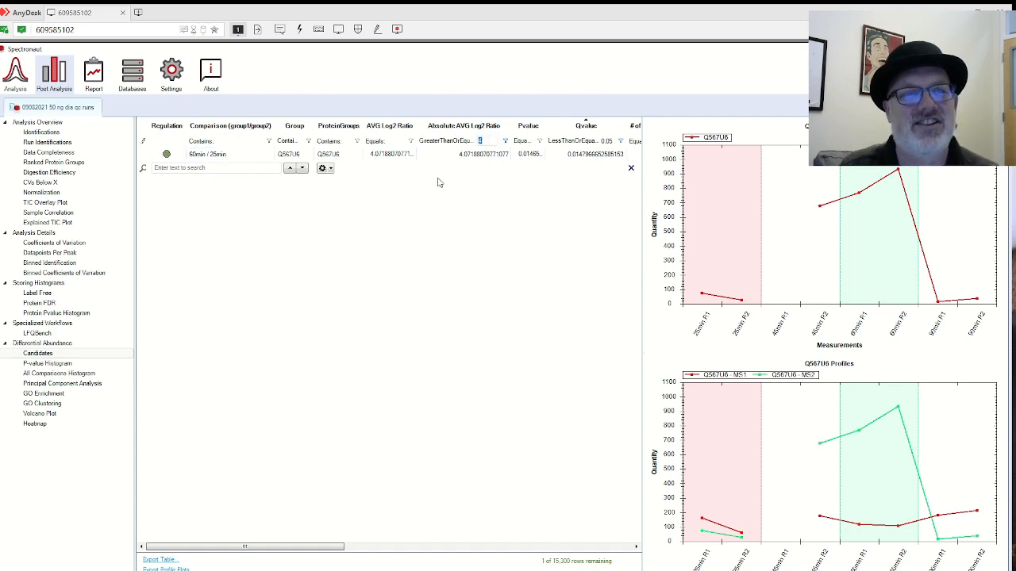
{"action": "type", "text": "3"}
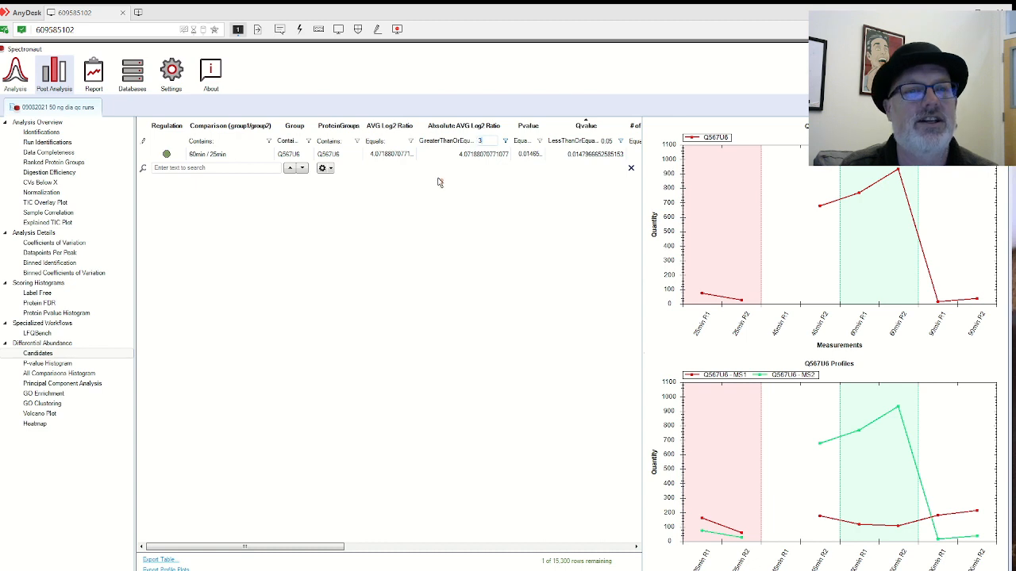
{"action": "left_click", "coordinate": [444, 213]}
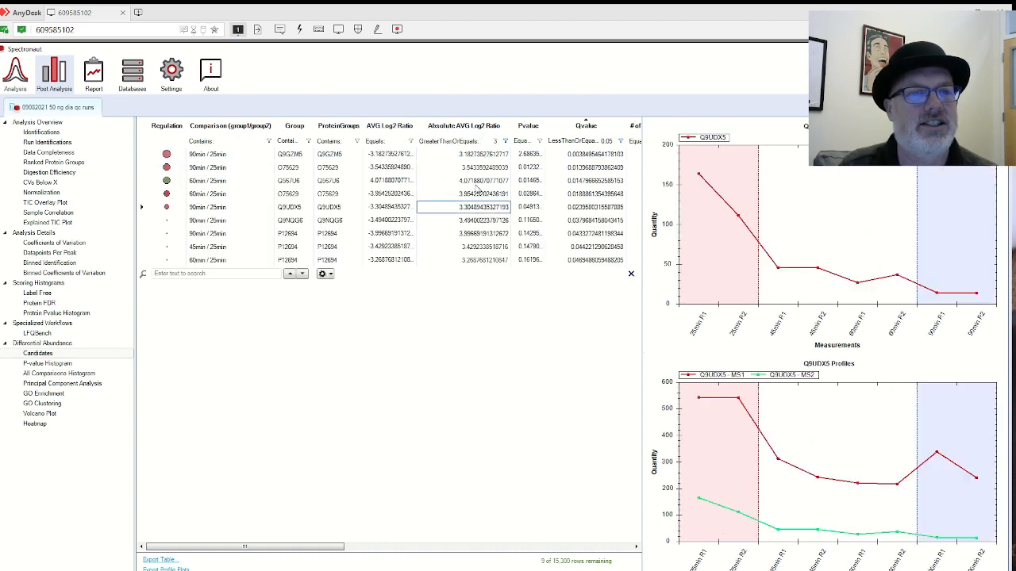
{"action": "left_click", "coordinate": [476, 185]}
{"action": "left_click", "coordinate": [486, 211]}
{"action": "left_click", "coordinate": [484, 238]}
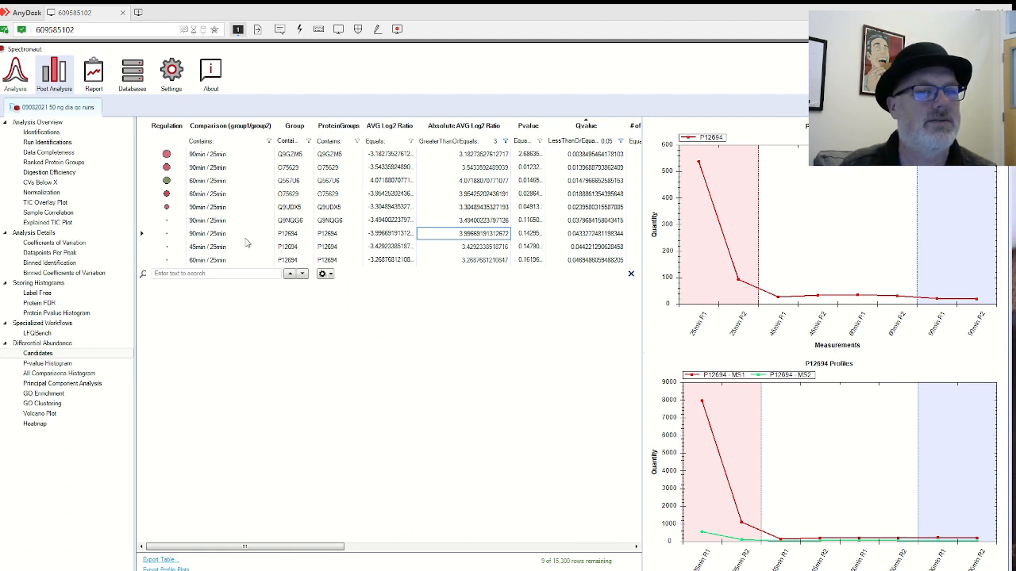
Step: Set the Absolute AVG Log2 Ratio filter back to 0.58
{"action": "left_click", "coordinate": [488, 141]}
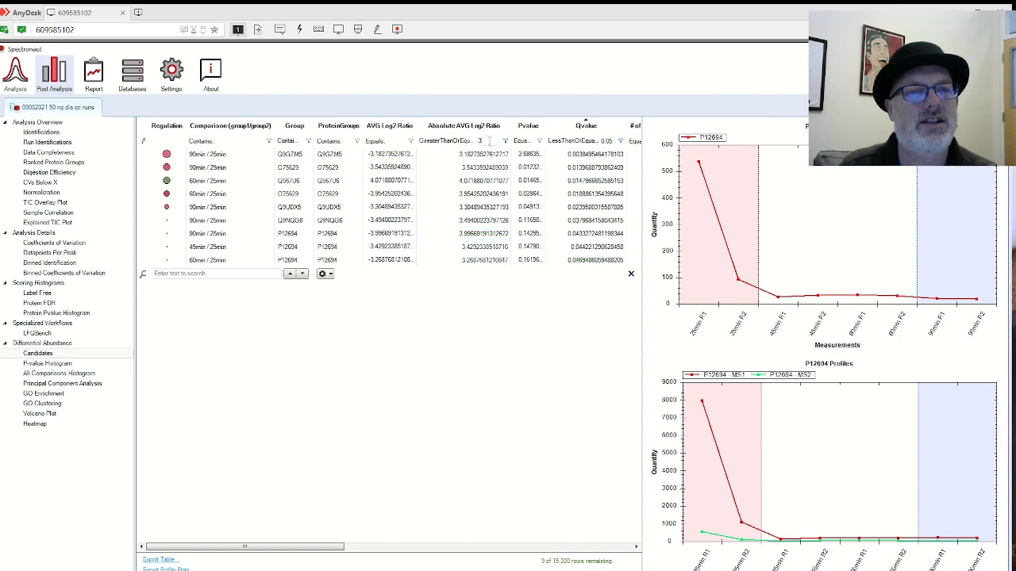
{"action": "type", "text": "0"}
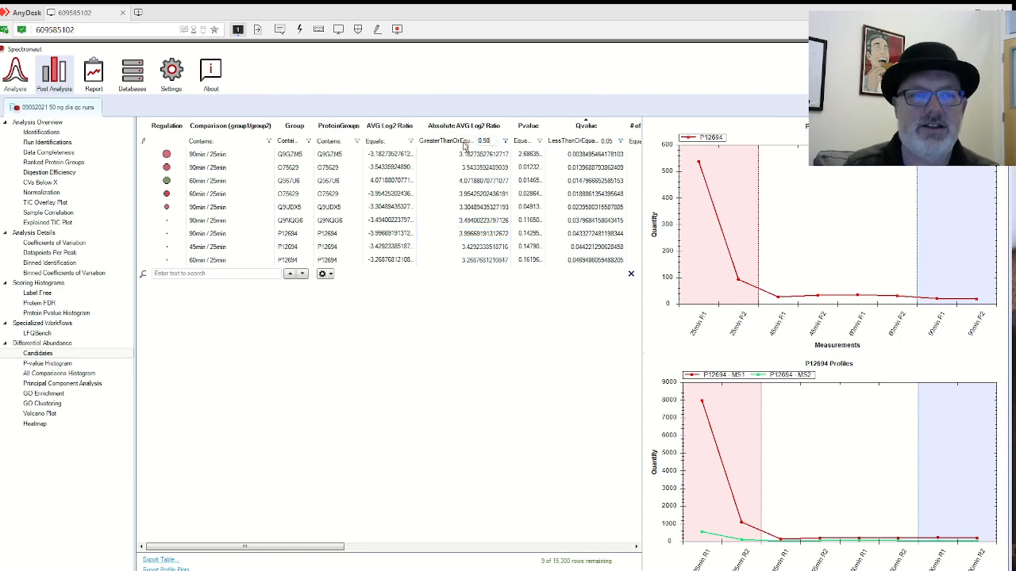
{"action": "type", "text": ".58"}
{"action": "key", "text": "Return"}
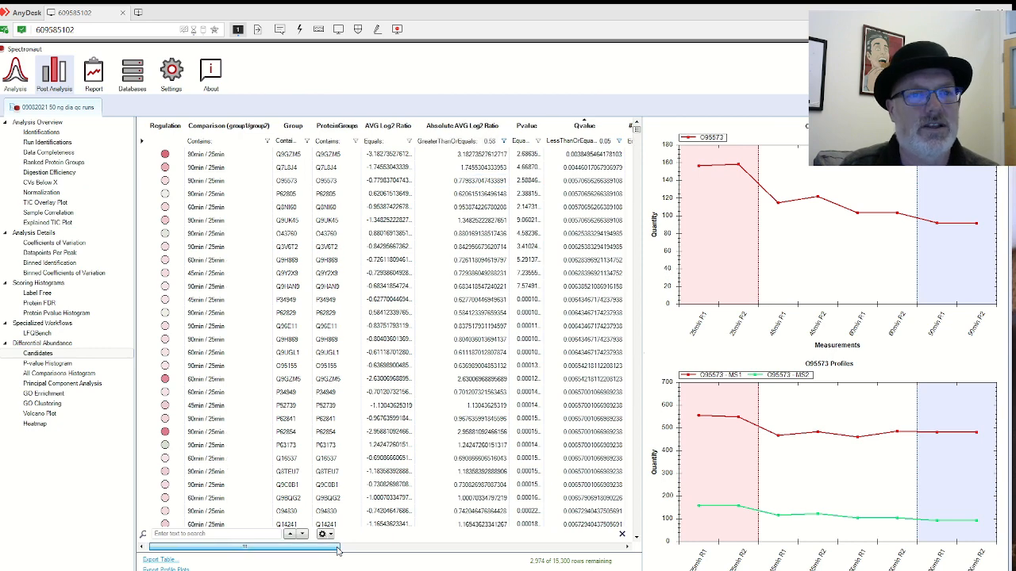
Step: Tighten the Qvalue filter to less than or equal to 0.01 and view the plots of candidate Q7L8J4
{"action": "left_click_drag", "start_coordinate": [331, 547], "coordinate": [354, 552]}
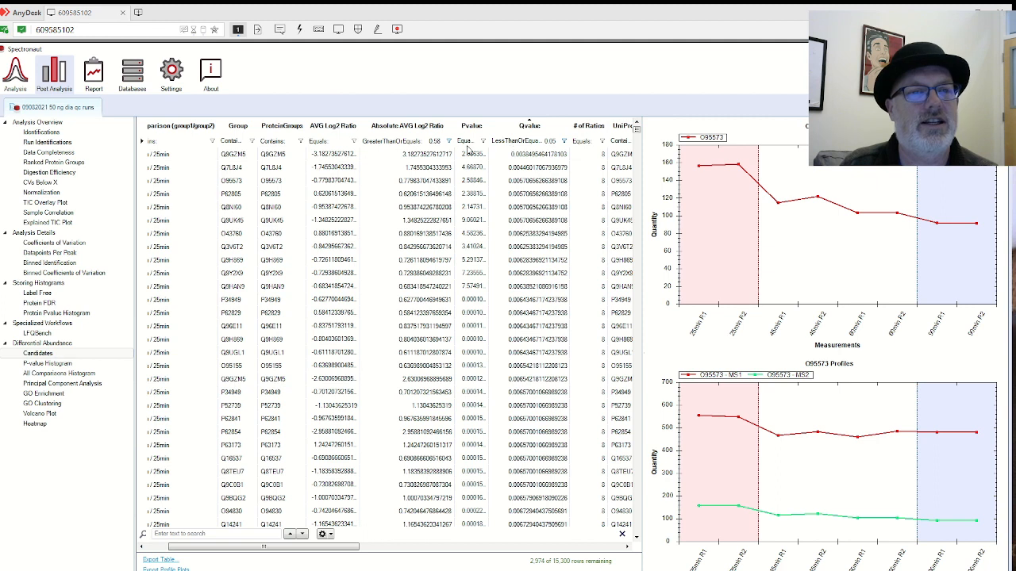
{"action": "left_click", "coordinate": [530, 143]}
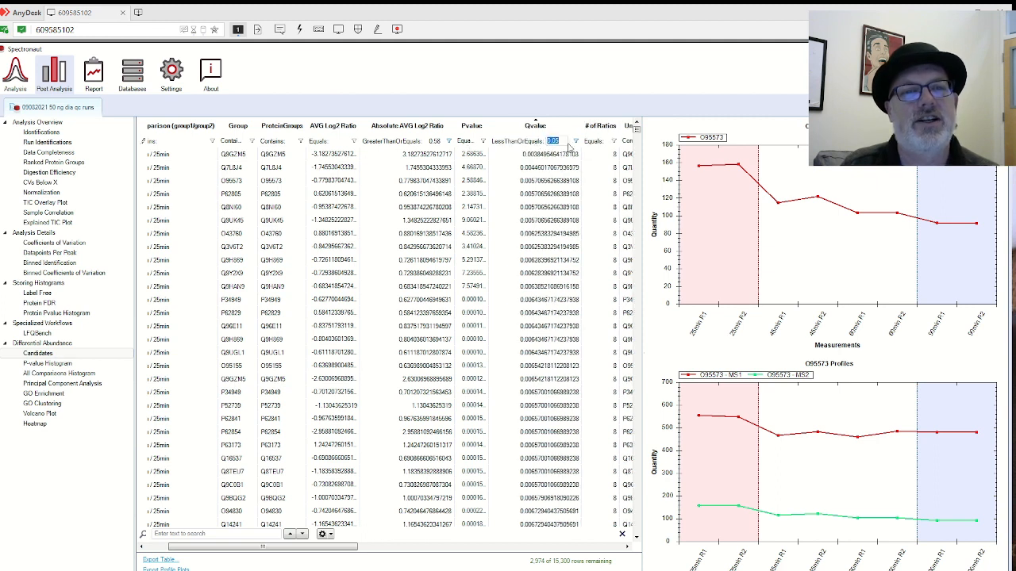
{"action": "left_click", "coordinate": [561, 141]}
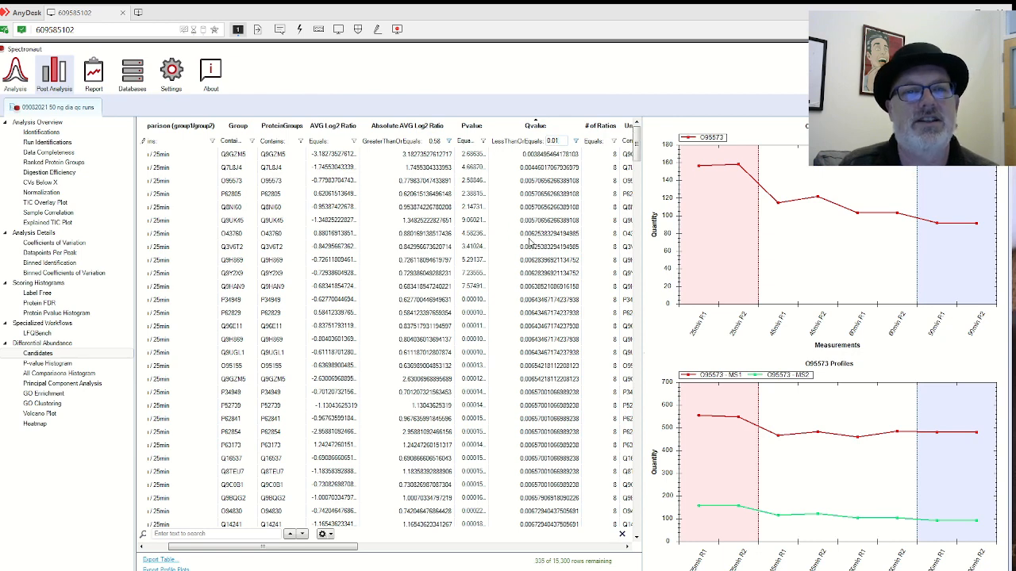
{"action": "left_click", "coordinate": [529, 235]}
{"action": "left_click", "coordinate": [537, 168]}
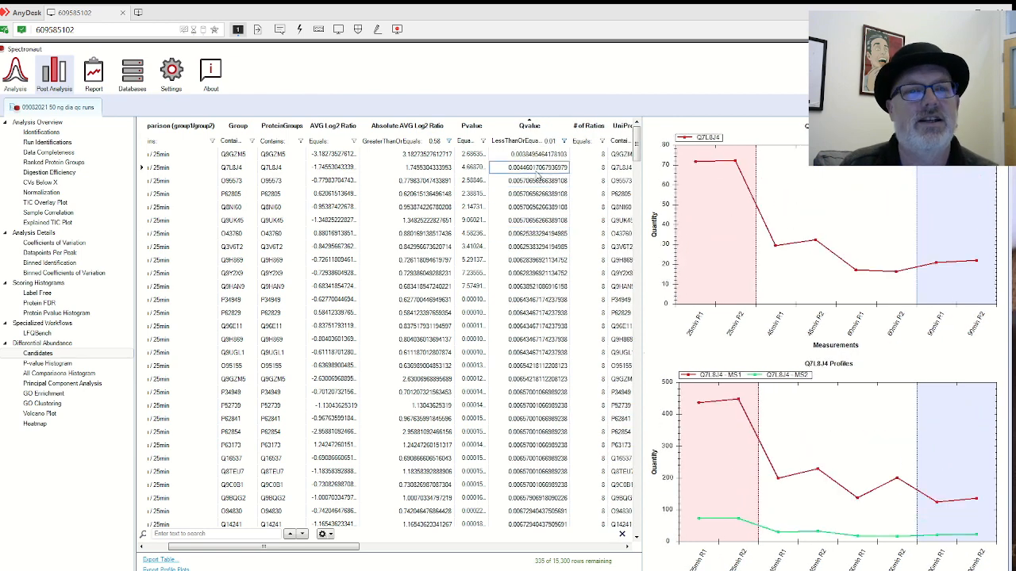
Step: Set the Qvalue filter back to 0.05
{"action": "left_click", "coordinate": [550, 141]}
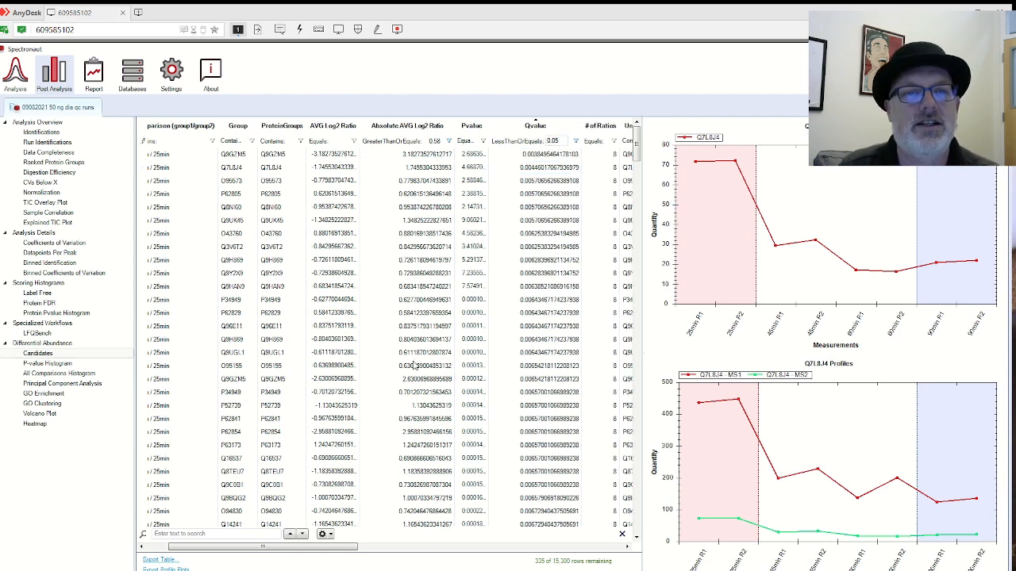
{"action": "left_click_drag", "start_coordinate": [344, 552], "coordinate": [434, 558]}
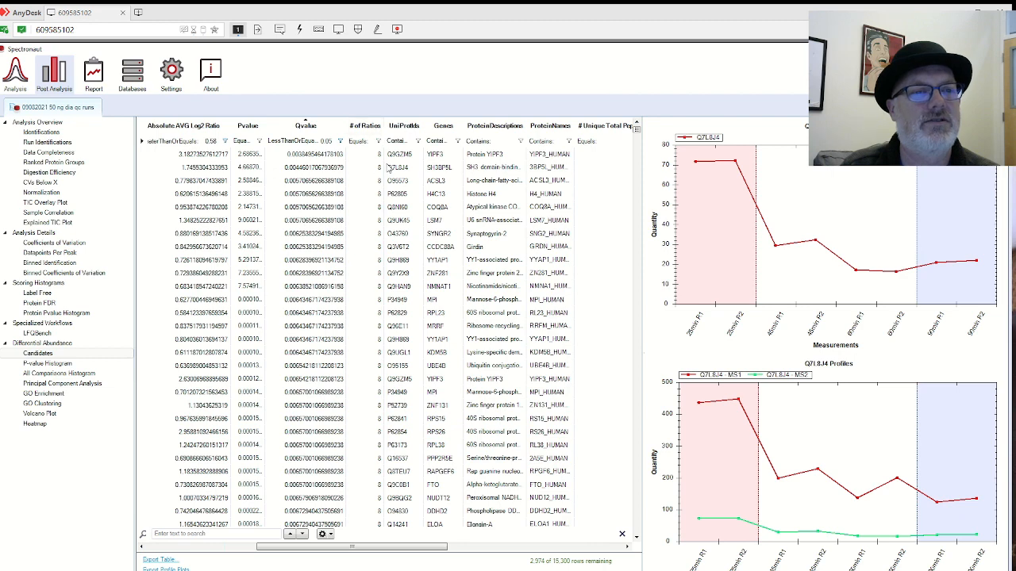
Step: Examine the number of ratios, UniProt ID, gene and protein description listed for candidate Q7L8J4
{"action": "left_click", "coordinate": [379, 168]}
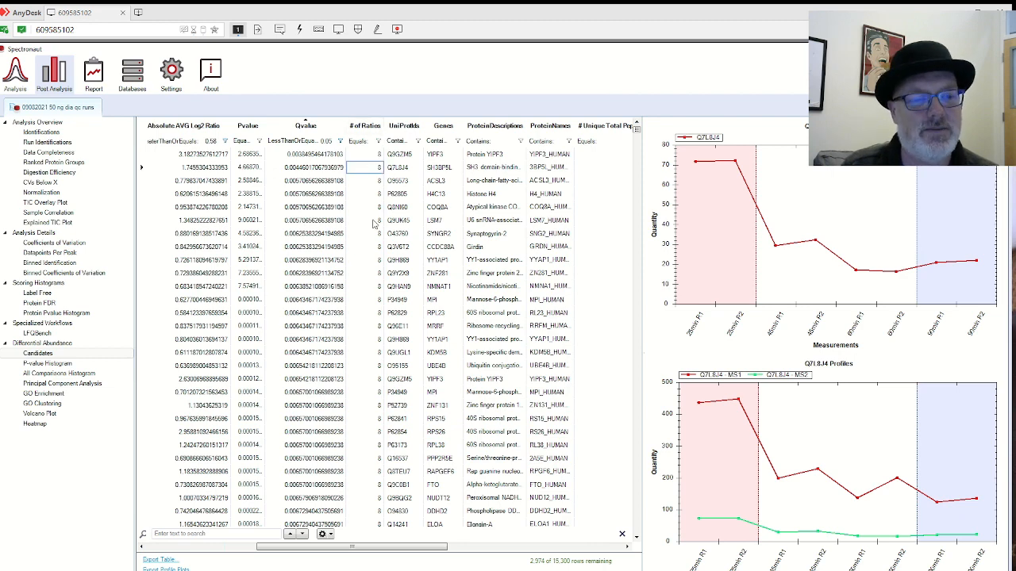
{"action": "scroll", "coordinate": [375, 223], "scroll_direction": "down", "scroll_amount": 2}
{"action": "scroll", "coordinate": [375, 224], "scroll_direction": "up", "scroll_amount": 2}
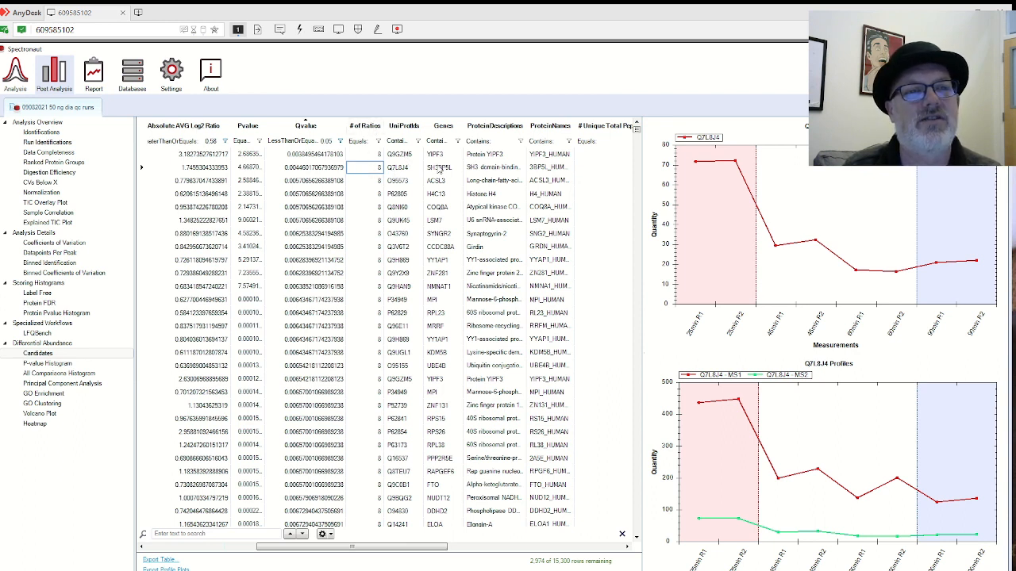
{"action": "left_click", "coordinate": [408, 172]}
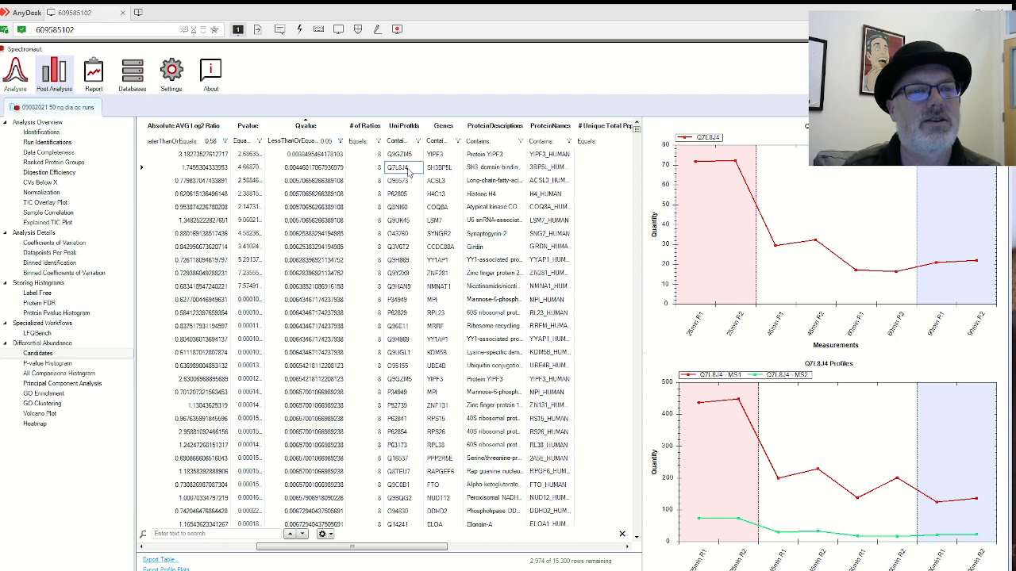
{"action": "left_click", "coordinate": [440, 172]}
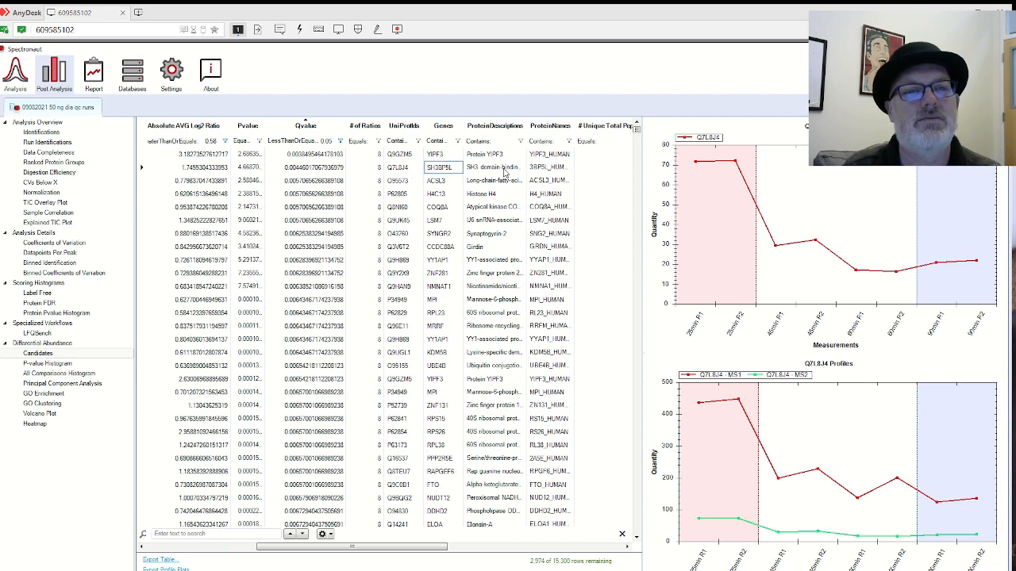
{"action": "left_click", "coordinate": [508, 175]}
Step: Sort the candidates by number of unique total peptides in descending order
{"action": "left_click_drag", "start_coordinate": [431, 547], "coordinate": [528, 553]}
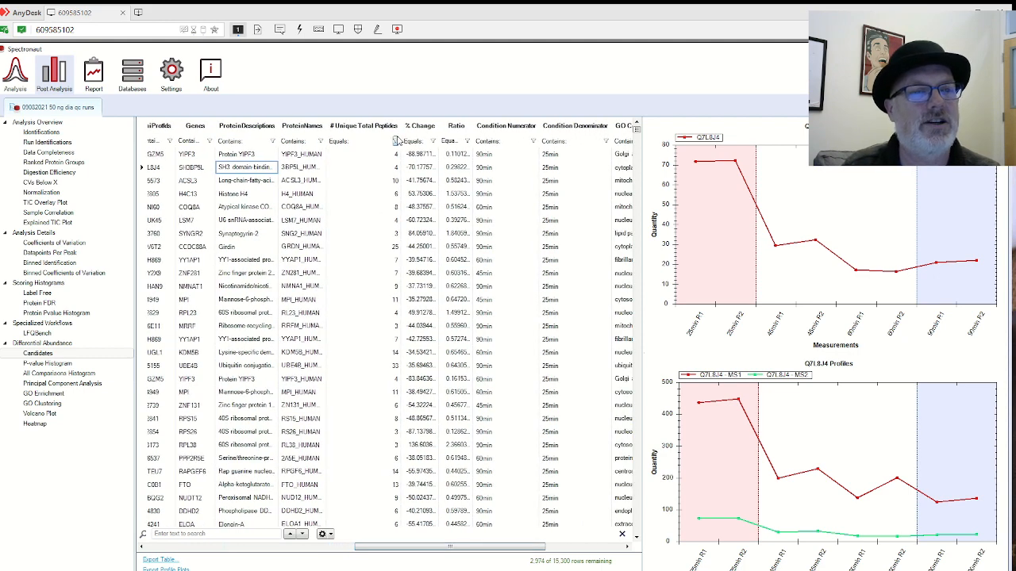
{"action": "left_click", "coordinate": [397, 141]}
{"action": "left_click", "coordinate": [397, 140]}
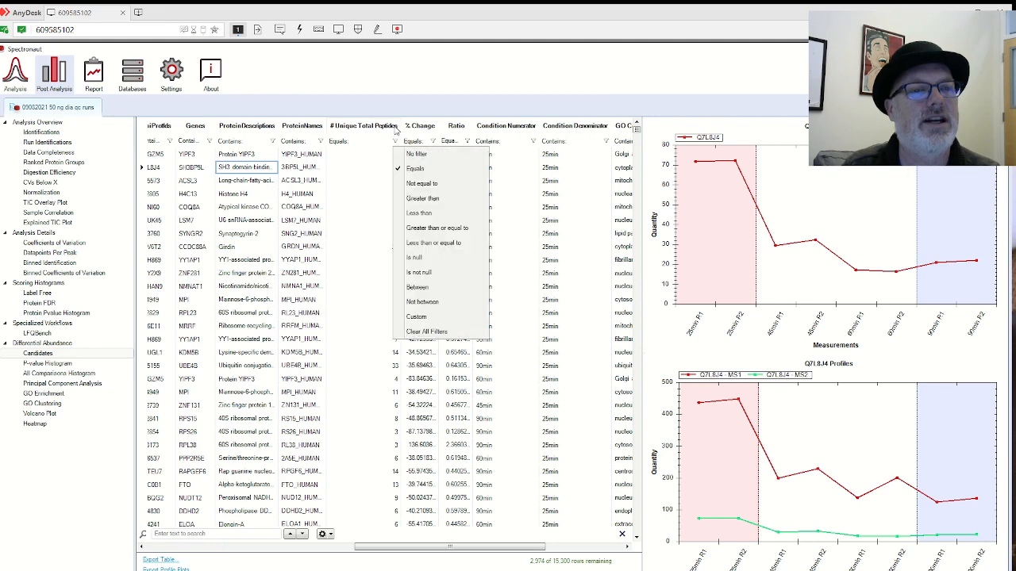
{"action": "left_click", "coordinate": [396, 127]}
{"action": "left_click", "coordinate": [382, 127]}
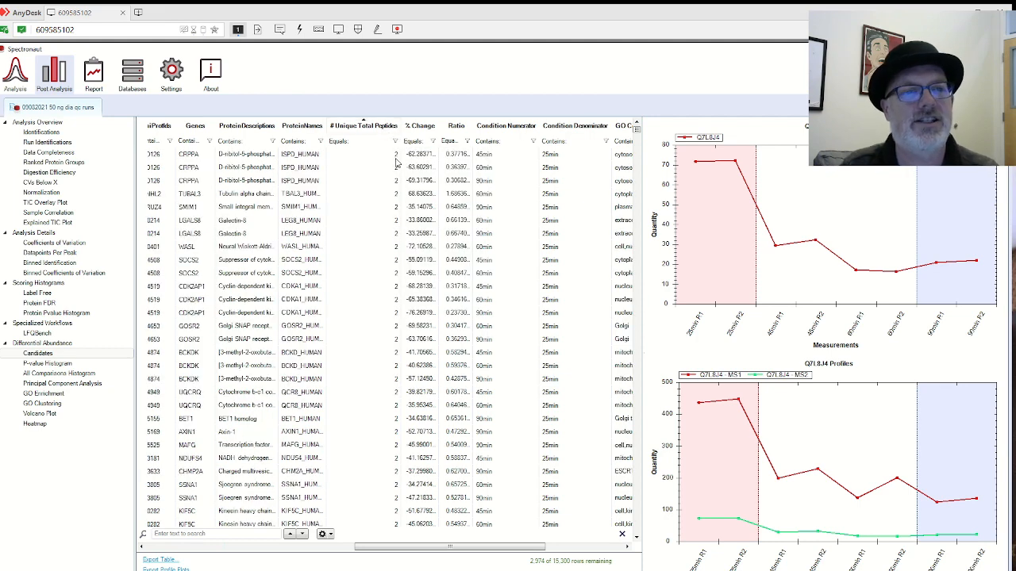
{"action": "left_click", "coordinate": [375, 127]}
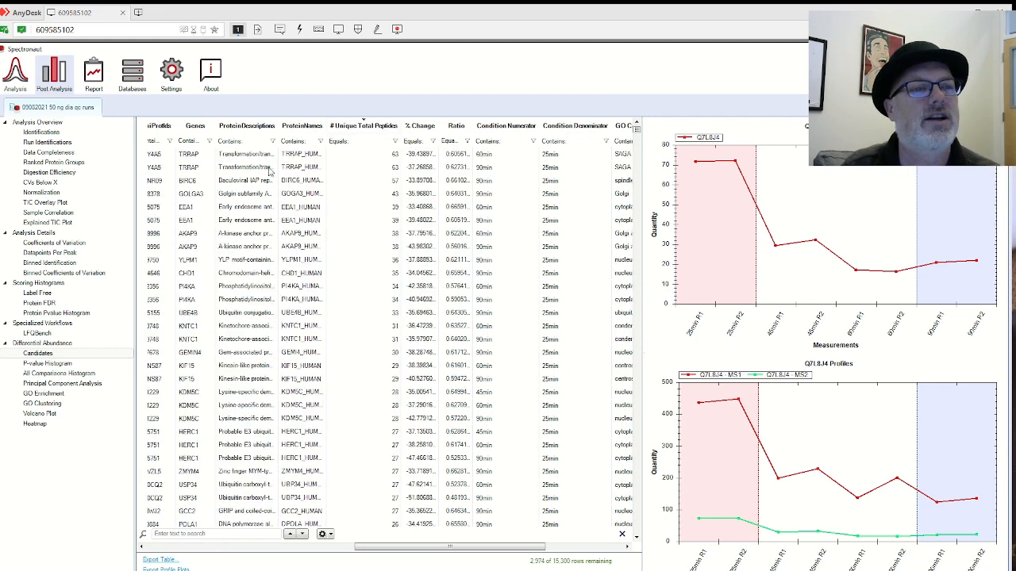
Step: Inspect the gene, protein description and plots of the first TRRAP candidate in the sorted table
{"action": "left_click", "coordinate": [238, 159]}
{"action": "left_click", "coordinate": [185, 157]}
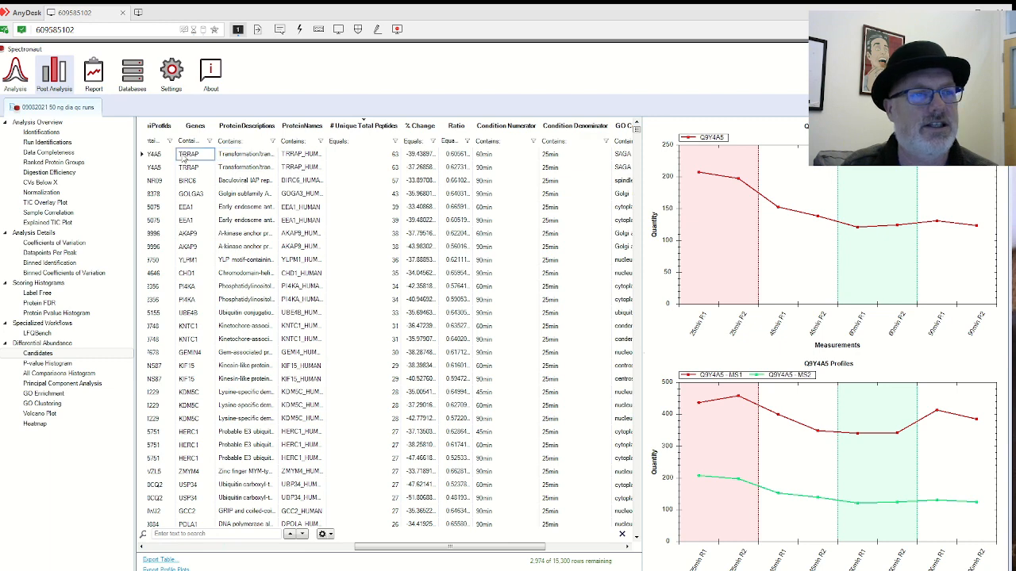
{"action": "left_click", "coordinate": [238, 158]}
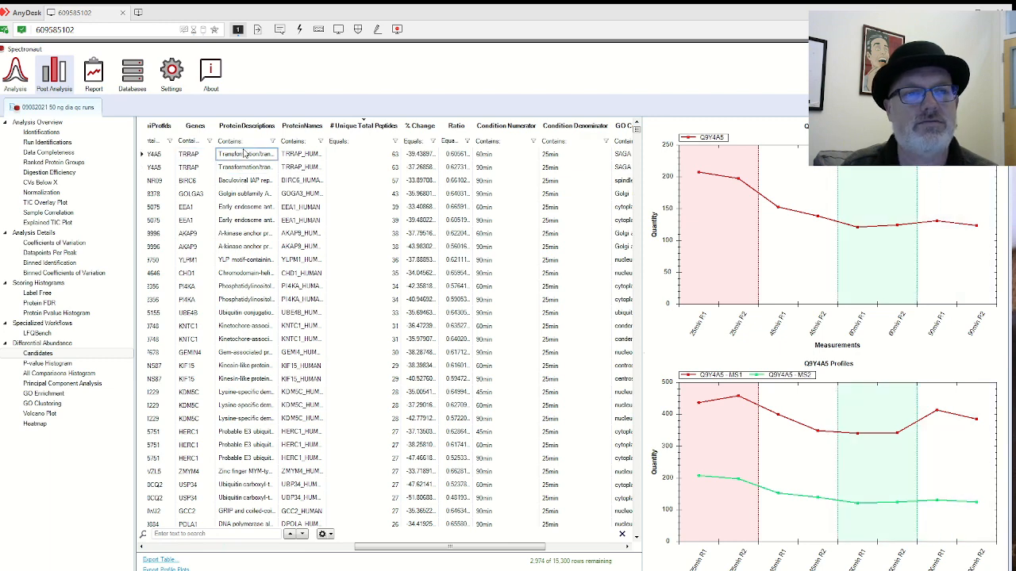
Step: Widen the Ratio column and review the condition and GO annotation columns of the candidates
{"action": "left_click_drag", "start_coordinate": [472, 120], "coordinate": [480, 120]}
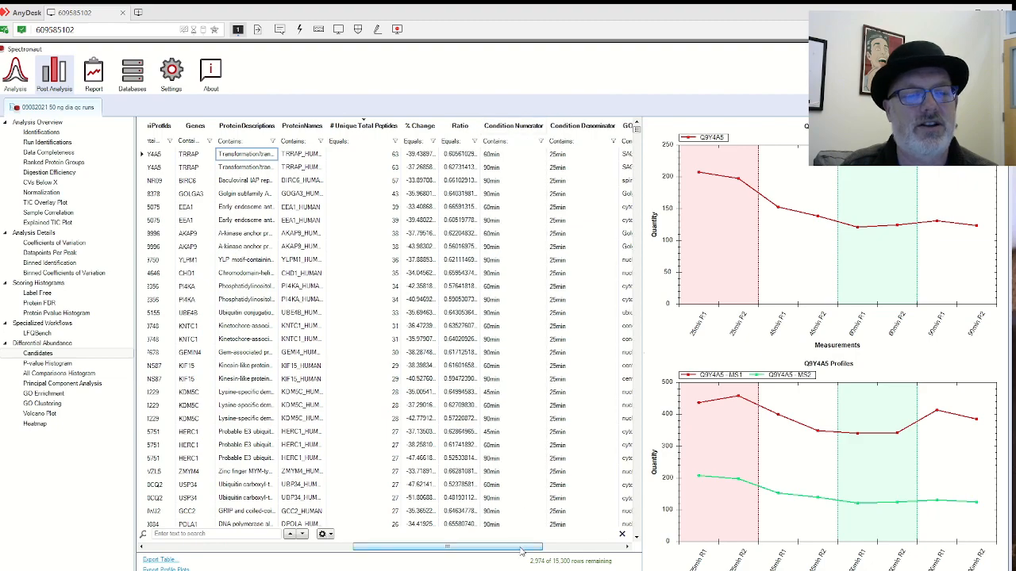
{"action": "left_click_drag", "start_coordinate": [521, 547], "coordinate": [626, 561]}
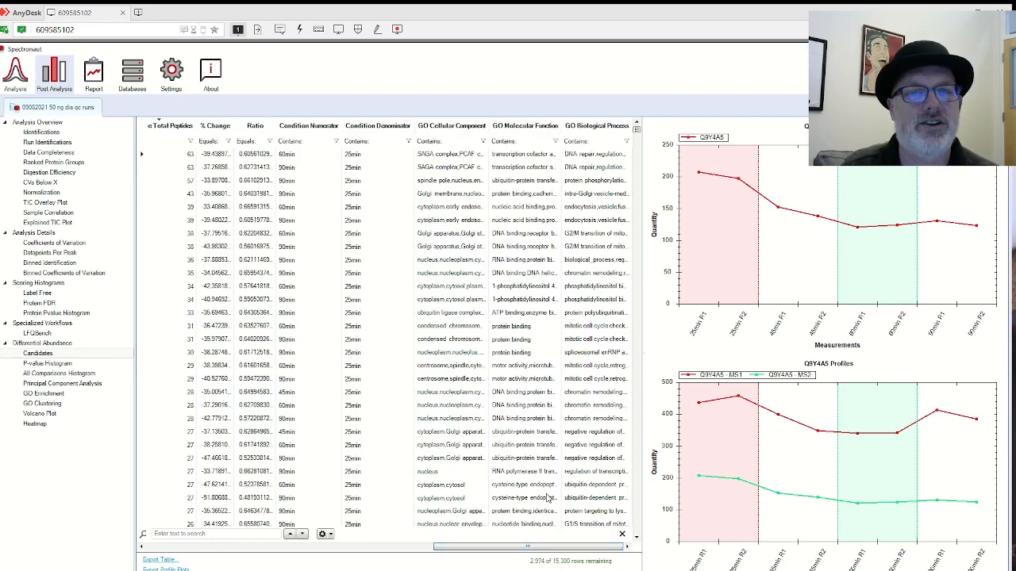
{"action": "left_click_drag", "start_coordinate": [545, 548], "coordinate": [254, 545]}
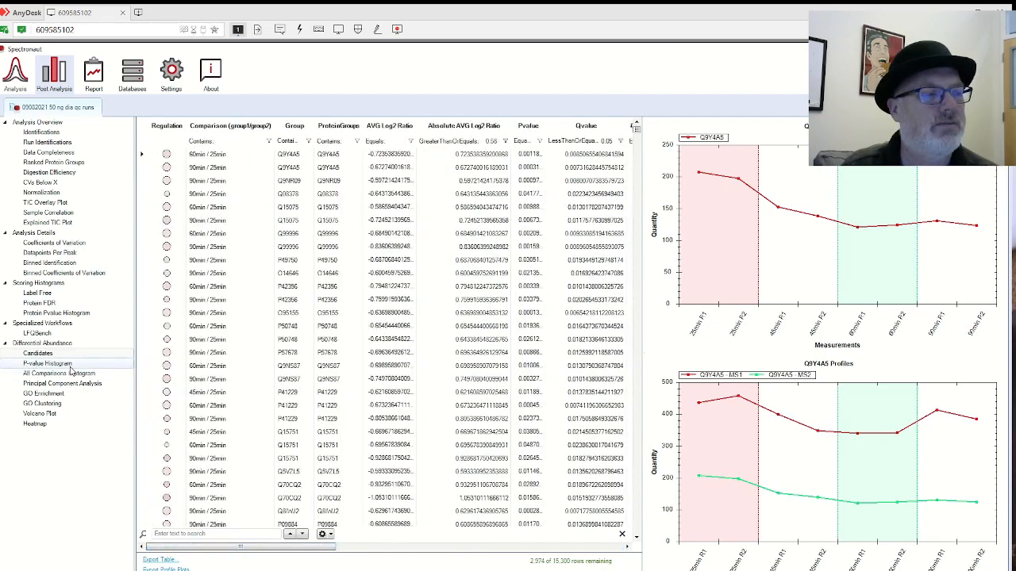
Step: Compare the differential abundance P-value Histogram with the Protein Pvalue Histogram
{"action": "left_click", "coordinate": [70, 367]}
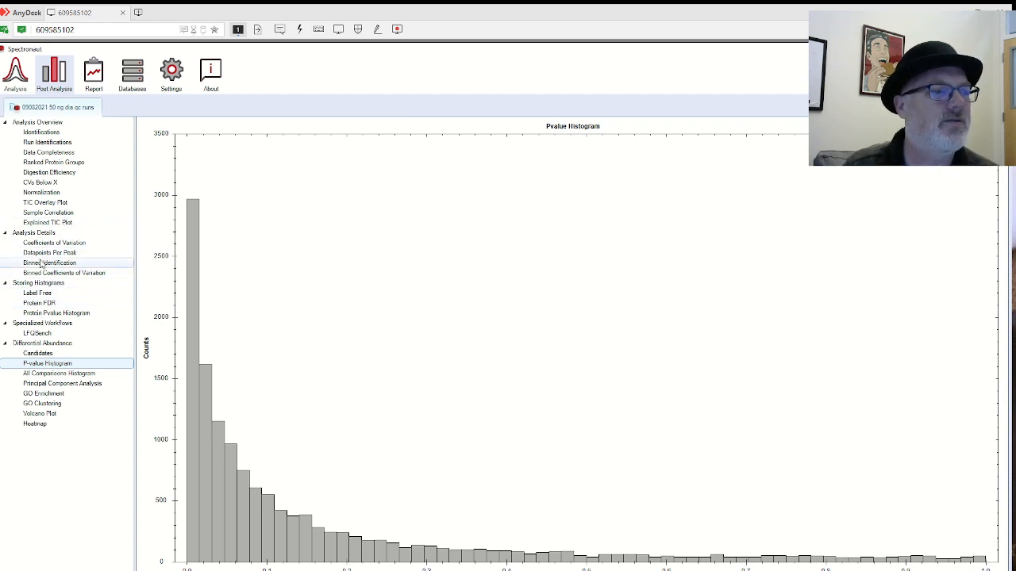
{"action": "left_click", "coordinate": [64, 313]}
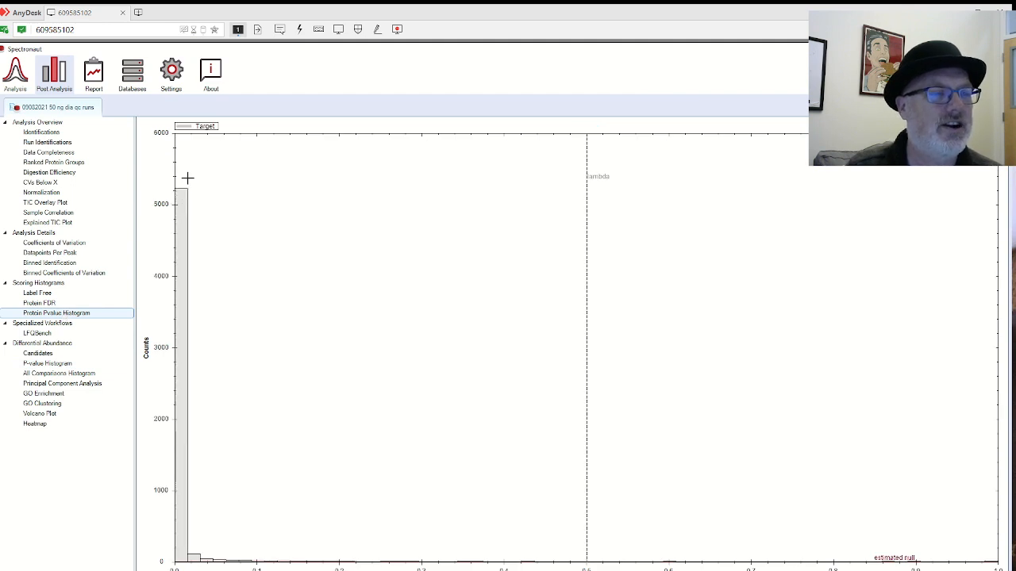
{"action": "left_click", "coordinate": [76, 365]}
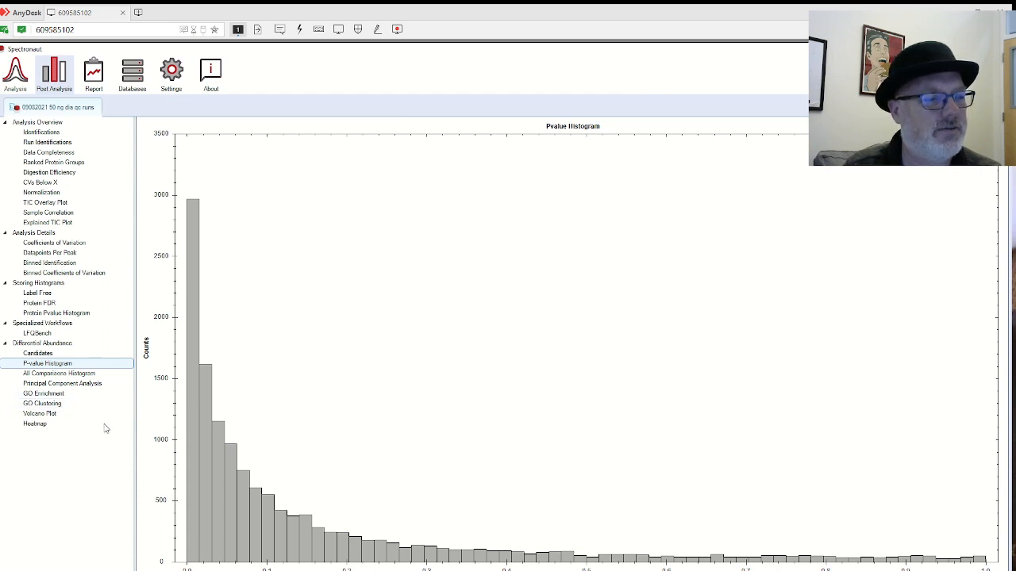
Step: Examine the All Comparisons Histogram and its chart options
{"action": "left_click", "coordinate": [91, 374]}
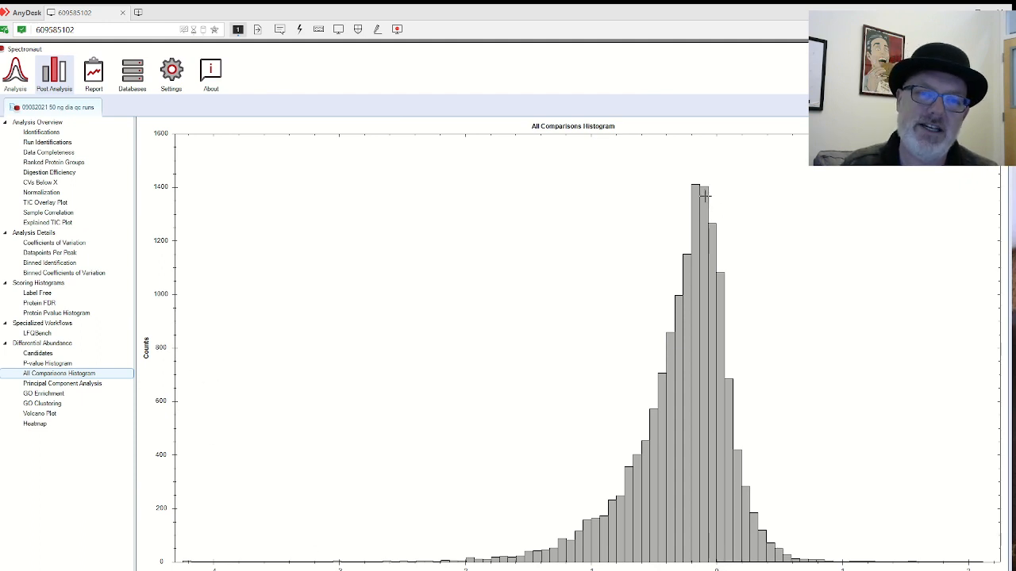
{"action": "right_click", "coordinate": [639, 215]}
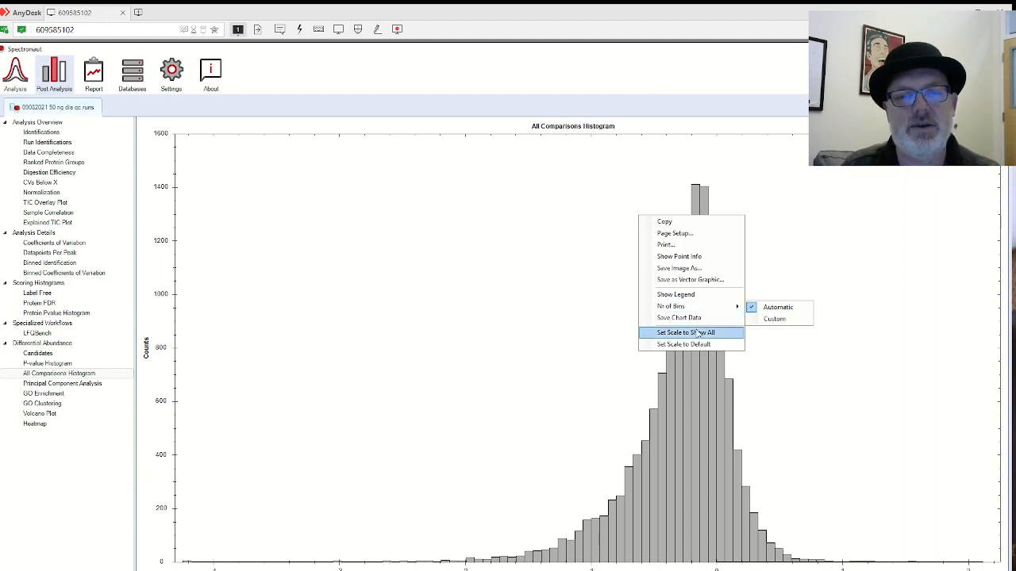
{"action": "left_click", "coordinate": [484, 278]}
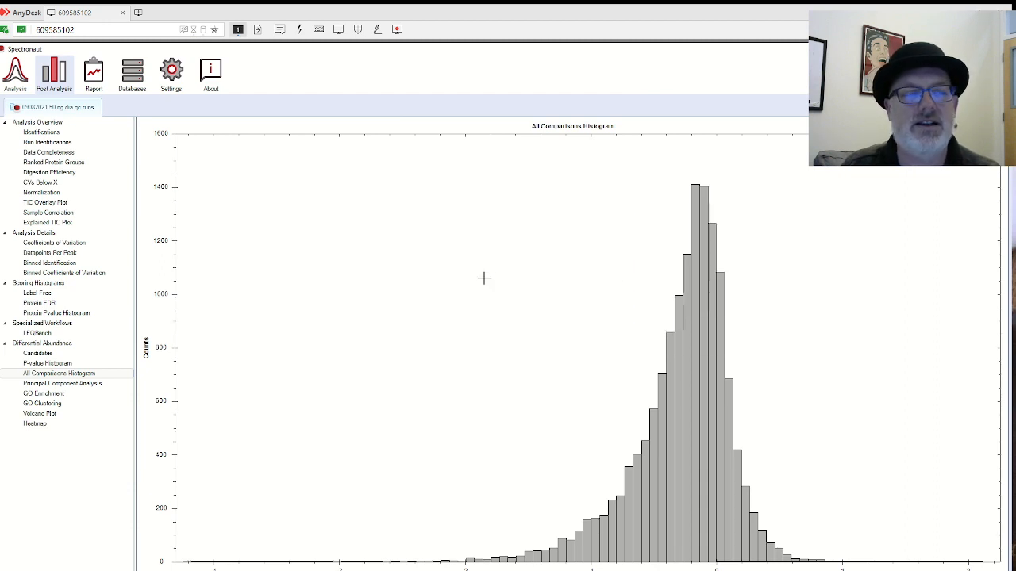
Step: Display the Principal Component Analysis plot with point labels shown
{"action": "left_click", "coordinate": [64, 386]}
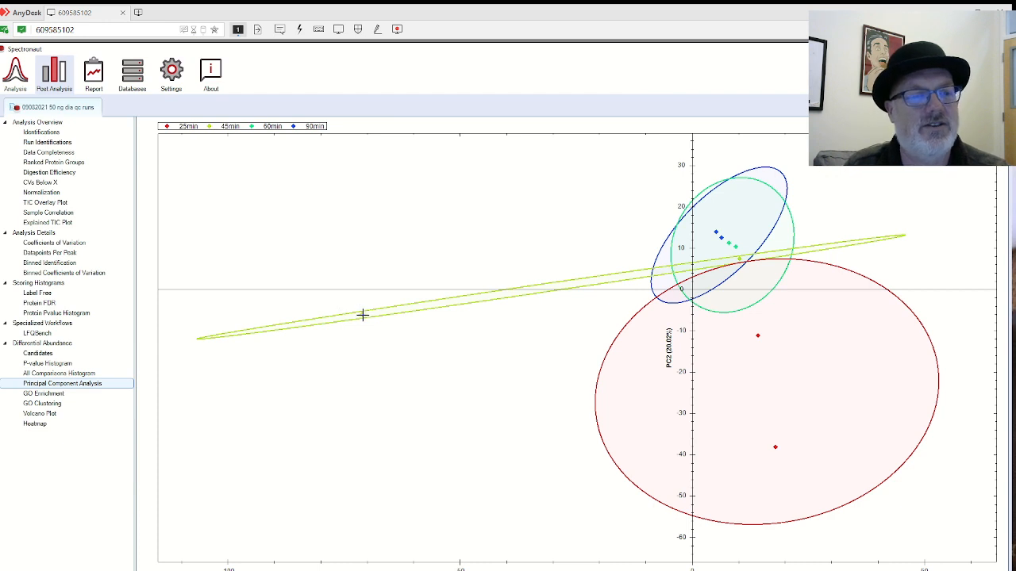
{"action": "right_click", "coordinate": [337, 191]}
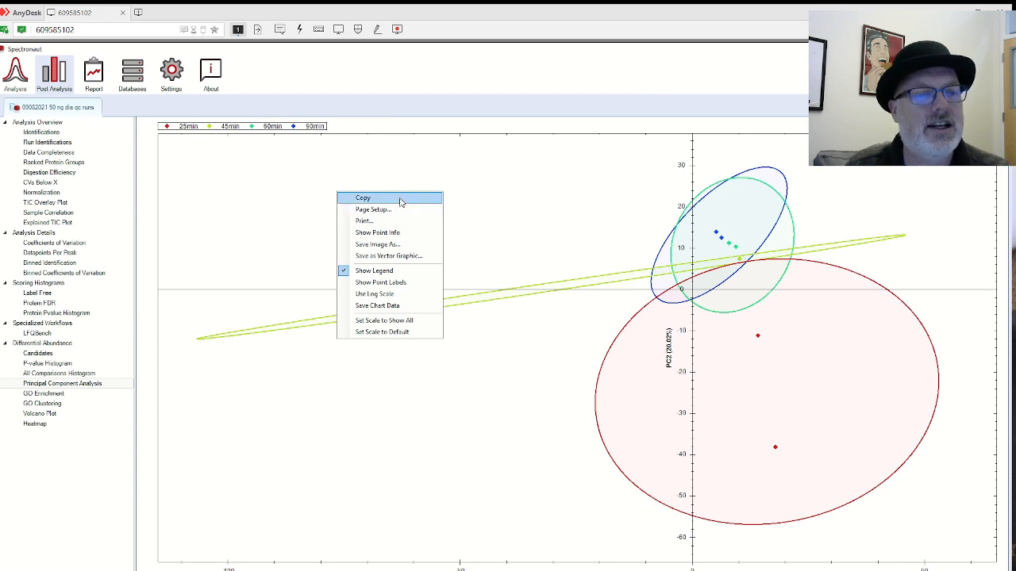
{"action": "left_click", "coordinate": [405, 283]}
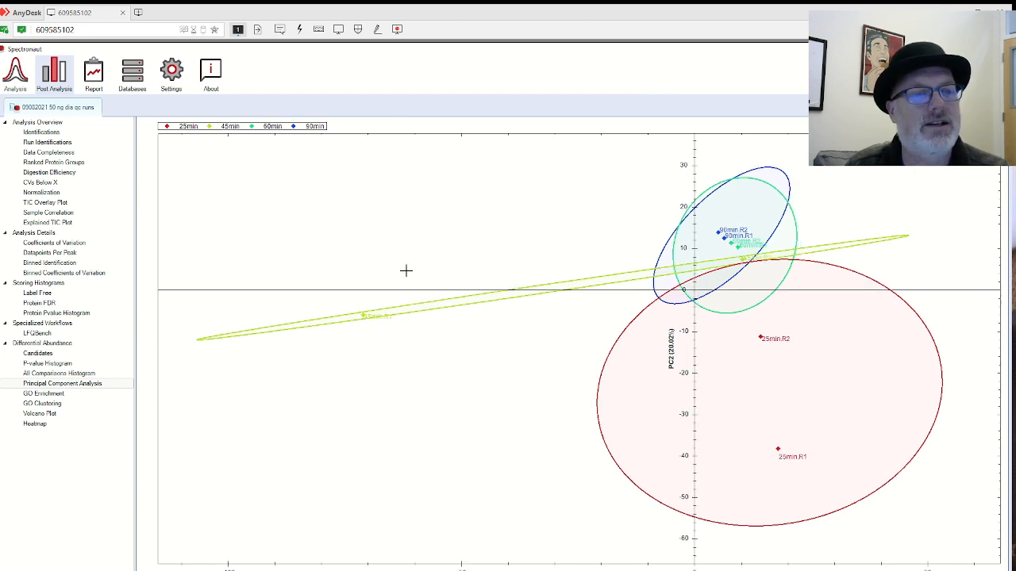
Step: Examine the isolated 45min point of the PCA plot up close, and restore the default scale
{"action": "left_click_drag", "start_coordinate": [335, 296], "coordinate": [431, 359]}
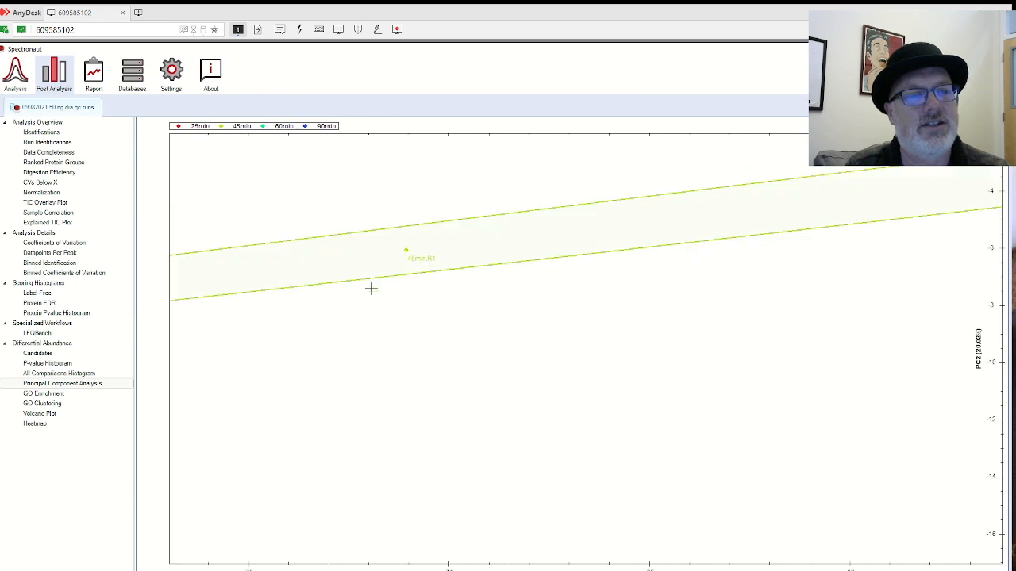
{"action": "right_click", "coordinate": [373, 156]}
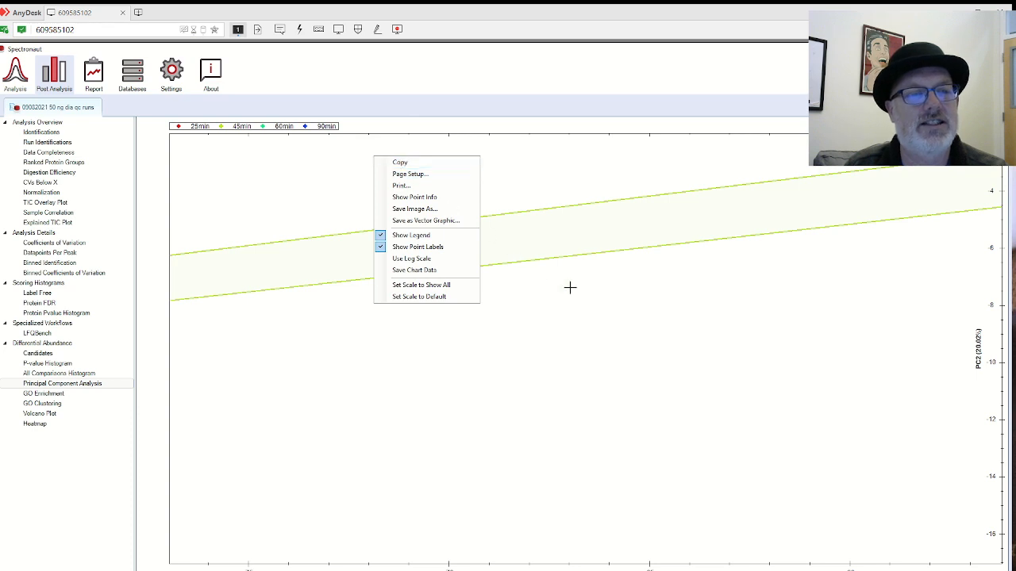
{"action": "left_click", "coordinate": [453, 297]}
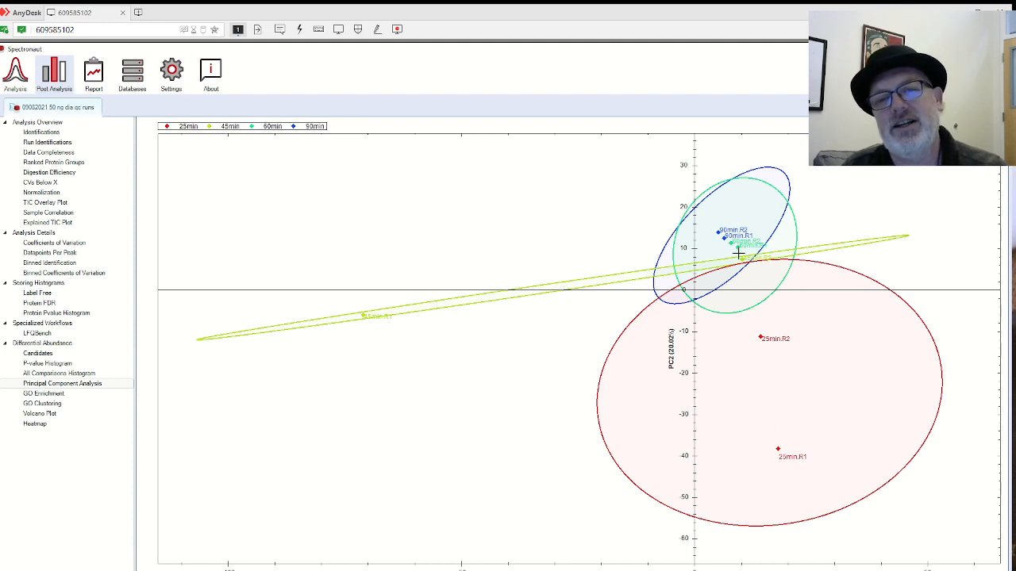
Step: Examine the cluster of 60min and 90min points in the PCA plot, and reset the plot to its default scale
{"action": "left_click_drag", "start_coordinate": [682, 199], "coordinate": [792, 260]}
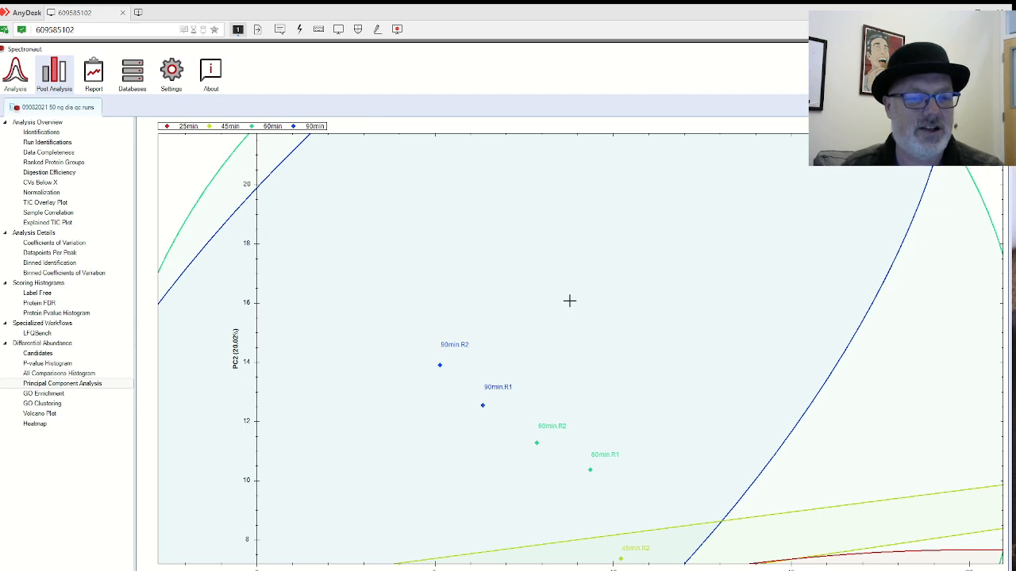
{"action": "right_click", "coordinate": [565, 237]}
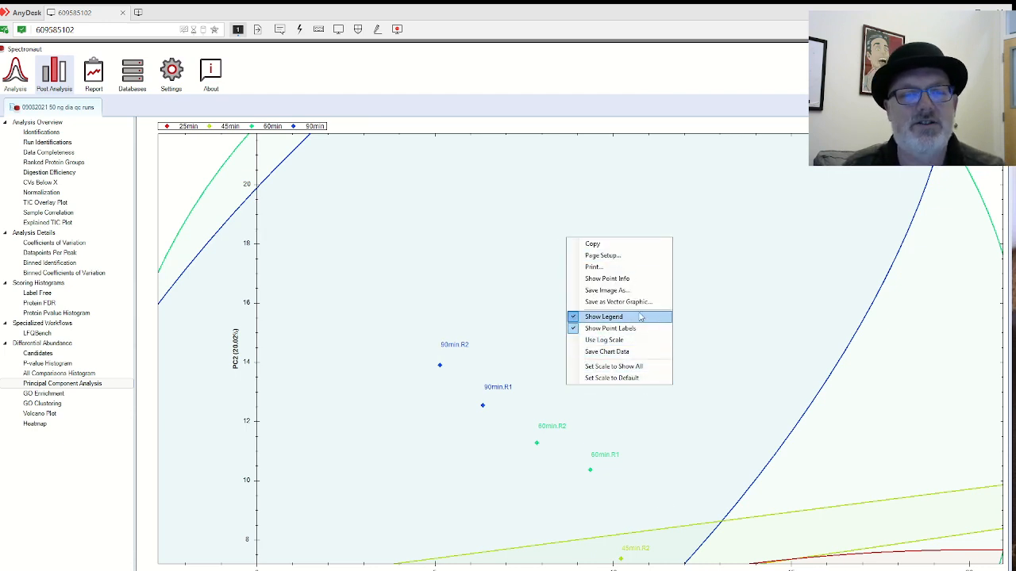
{"action": "left_click", "coordinate": [645, 369]}
{"action": "right_click", "coordinate": [531, 189]}
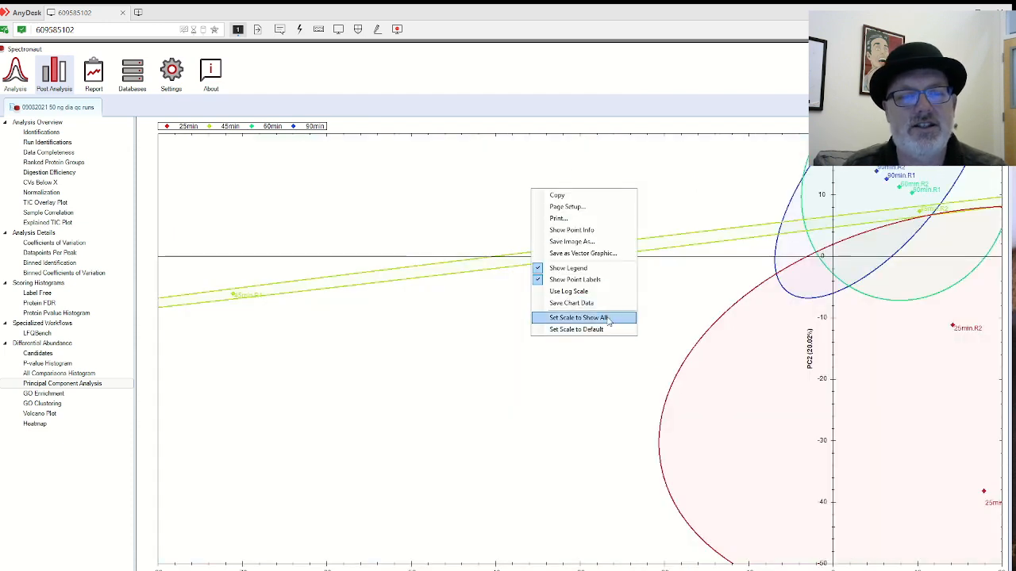
{"action": "left_click", "coordinate": [605, 316]}
{"action": "right_click", "coordinate": [528, 187]}
{"action": "left_click", "coordinate": [578, 326]}
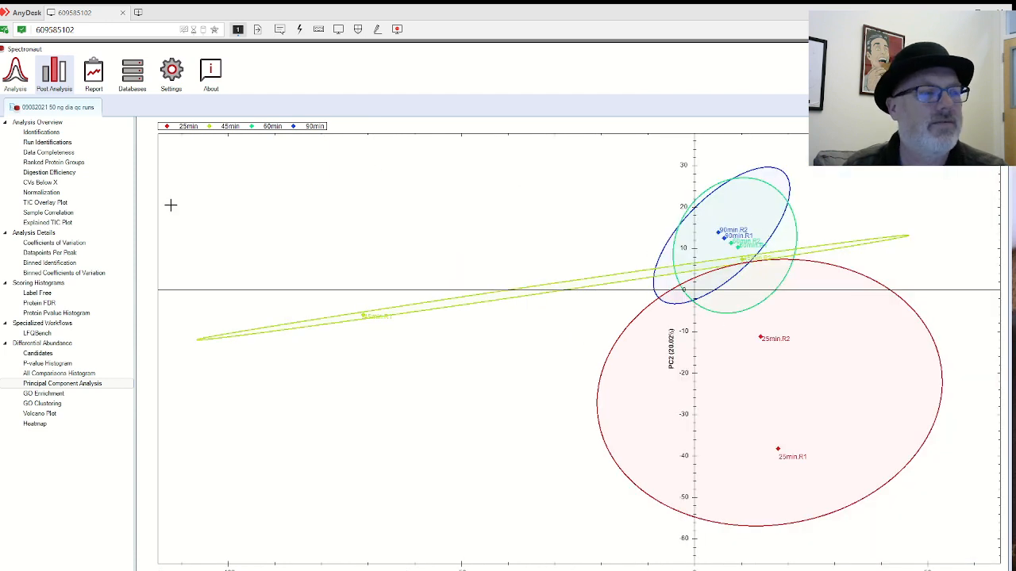
Step: Open the GO Enrichment results and inspect the enrichment indicator of the membrane term
{"action": "left_click", "coordinate": [48, 393]}
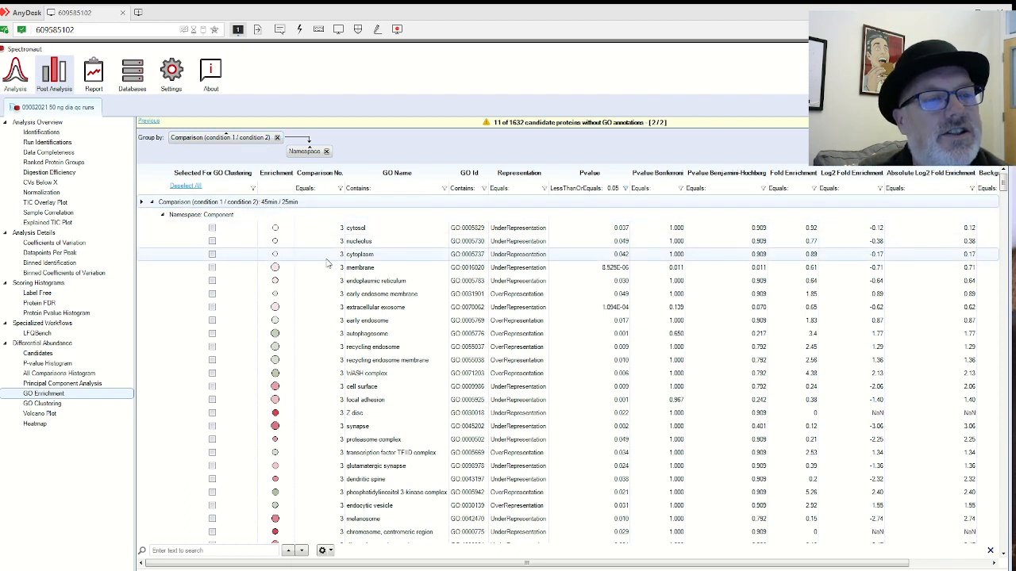
{"action": "mouse_move", "coordinate": [275, 274]}
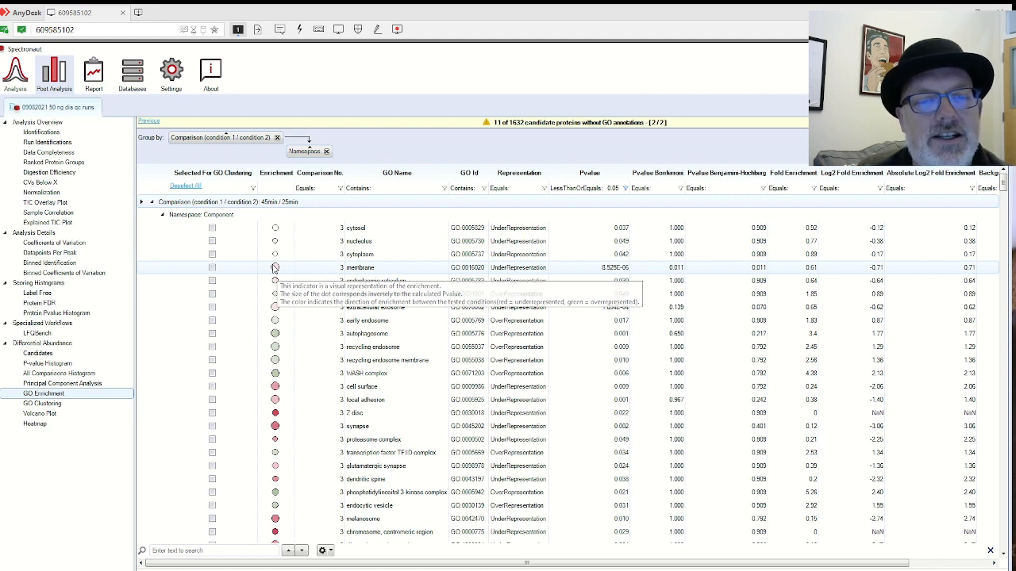
{"action": "left_click", "coordinate": [298, 271]}
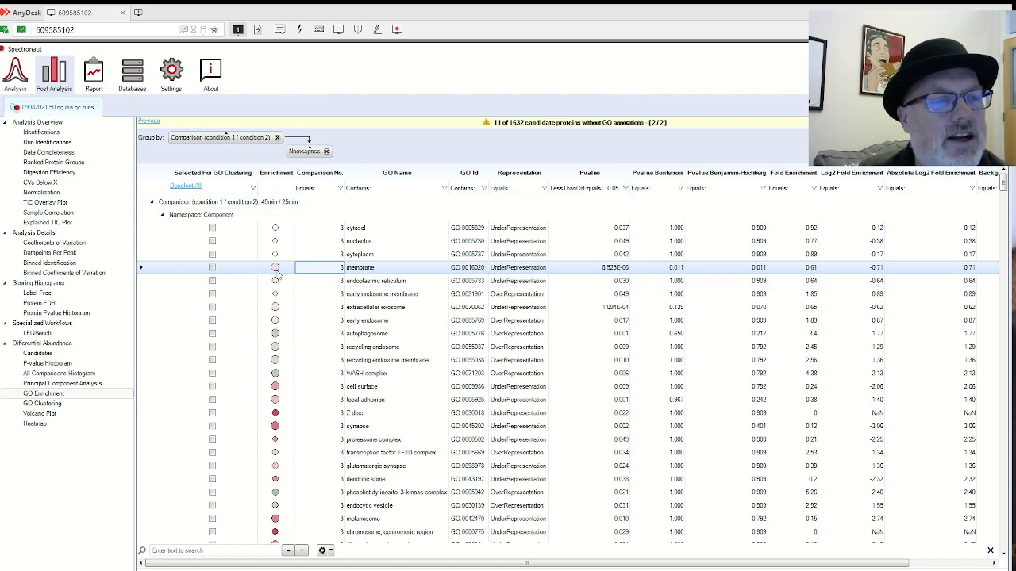
{"action": "mouse_move", "coordinate": [276, 277]}
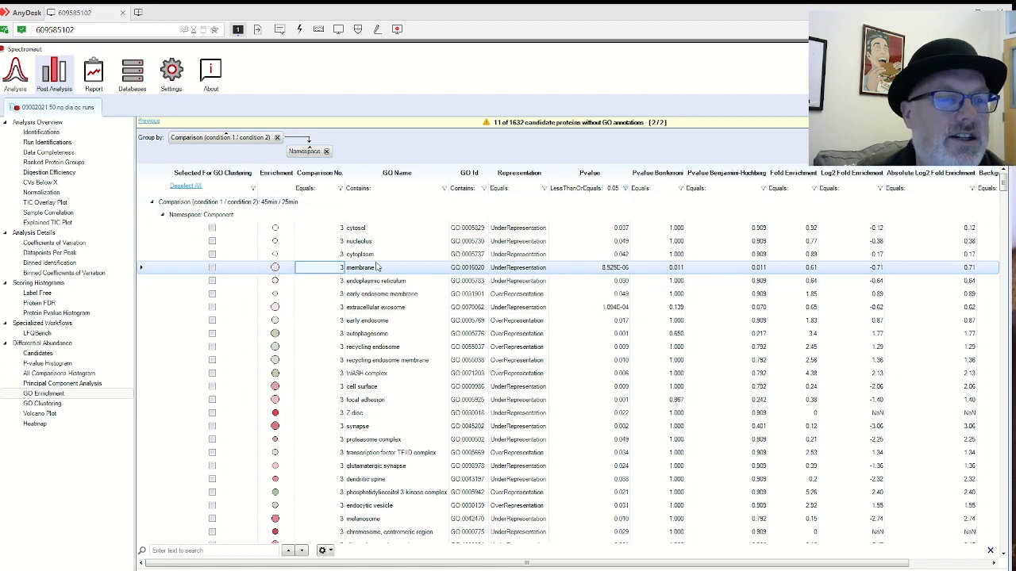
Step: Look through the GO terms in the Component namespace of the 45min / 25min comparison, including early endosome and recycling endosome membrane
{"action": "left_click", "coordinate": [401, 320]}
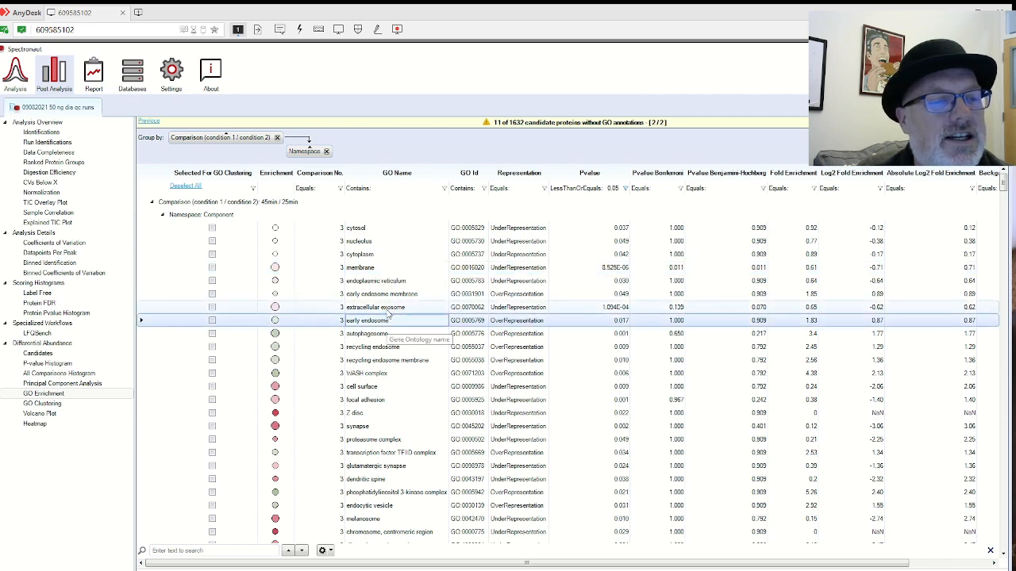
{"action": "left_click", "coordinate": [393, 347]}
{"action": "left_click", "coordinate": [385, 334]}
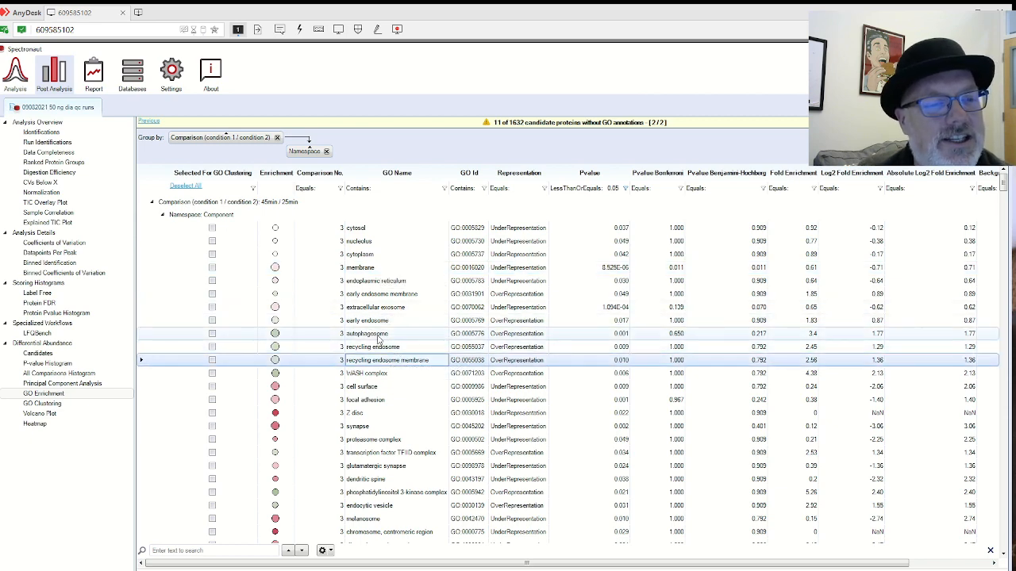
{"action": "scroll", "coordinate": [381, 323], "scroll_direction": "down", "scroll_amount": 10}
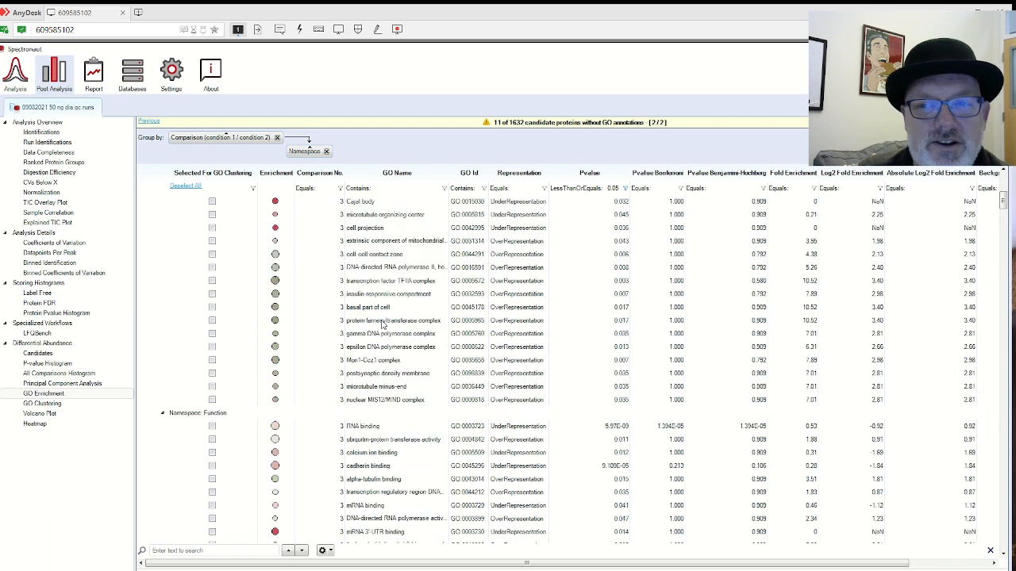
{"action": "scroll", "coordinate": [382, 323], "scroll_direction": "down", "scroll_amount": 3}
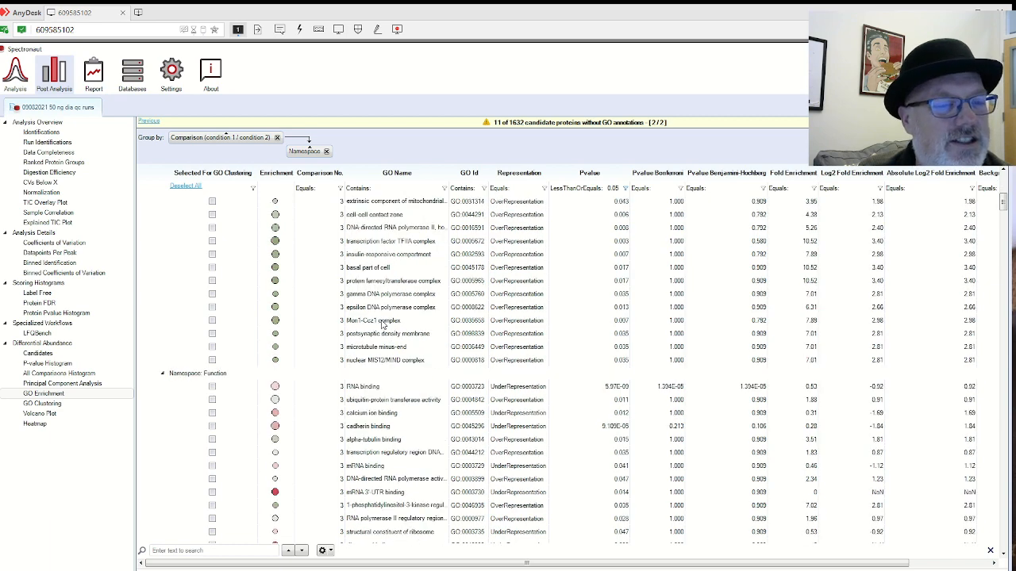
Step: Look through the GO terms in the Function namespace, including ubiquitin-protein transferase activity
{"action": "left_click", "coordinate": [388, 323]}
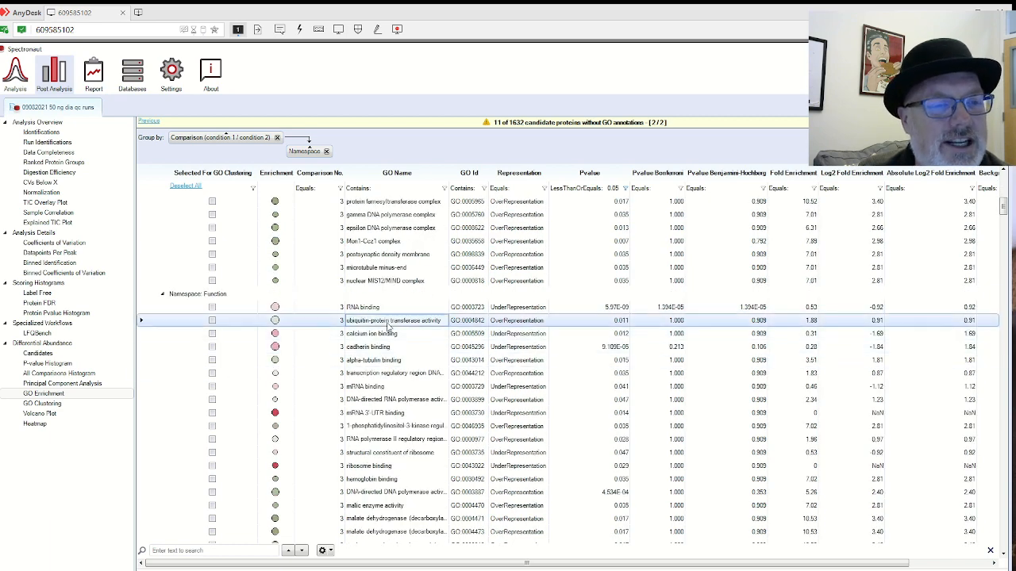
{"action": "scroll", "coordinate": [388, 325], "scroll_direction": "down", "scroll_amount": 3}
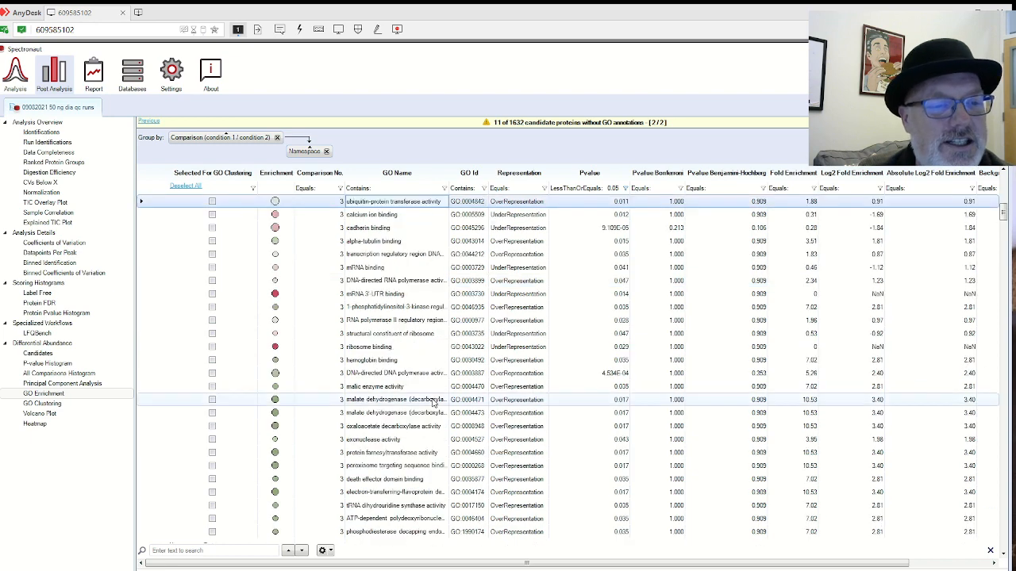
{"action": "left_click", "coordinate": [396, 373]}
{"action": "left_click", "coordinate": [405, 388]}
{"action": "scroll", "coordinate": [405, 397], "scroll_direction": "up", "scroll_amount": 10}
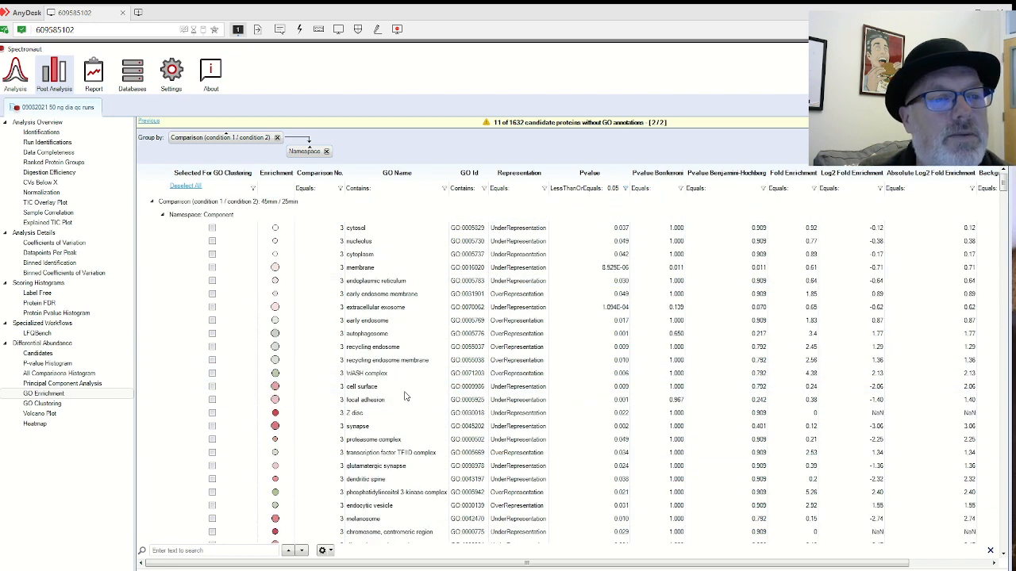
Step: Inspect the enrichment of the autophagosome, membrane and RNA binding terms, and the remaining Function terms down to the Process namespace
{"action": "left_click", "coordinate": [369, 337]}
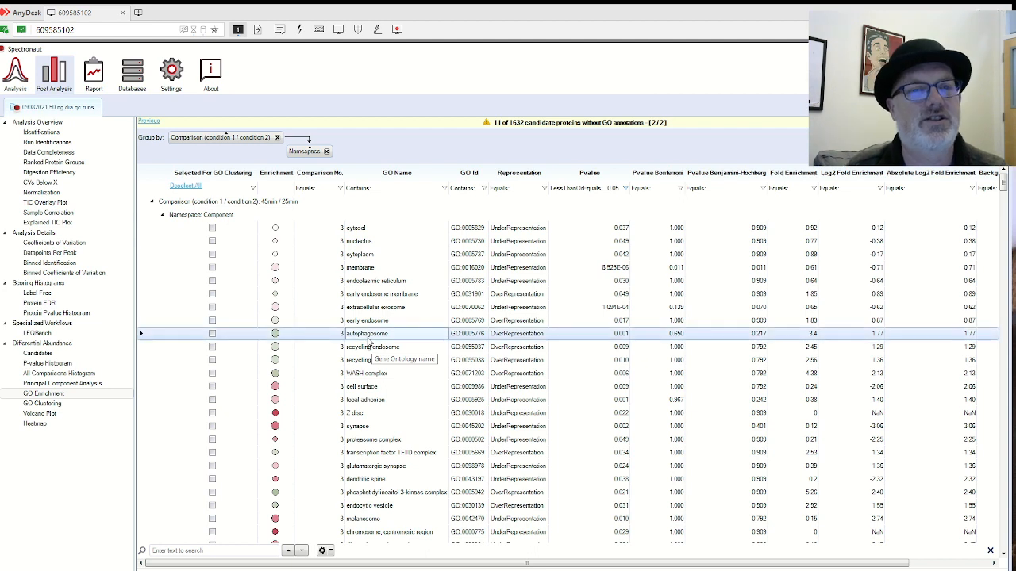
{"action": "left_click", "coordinate": [378, 273]}
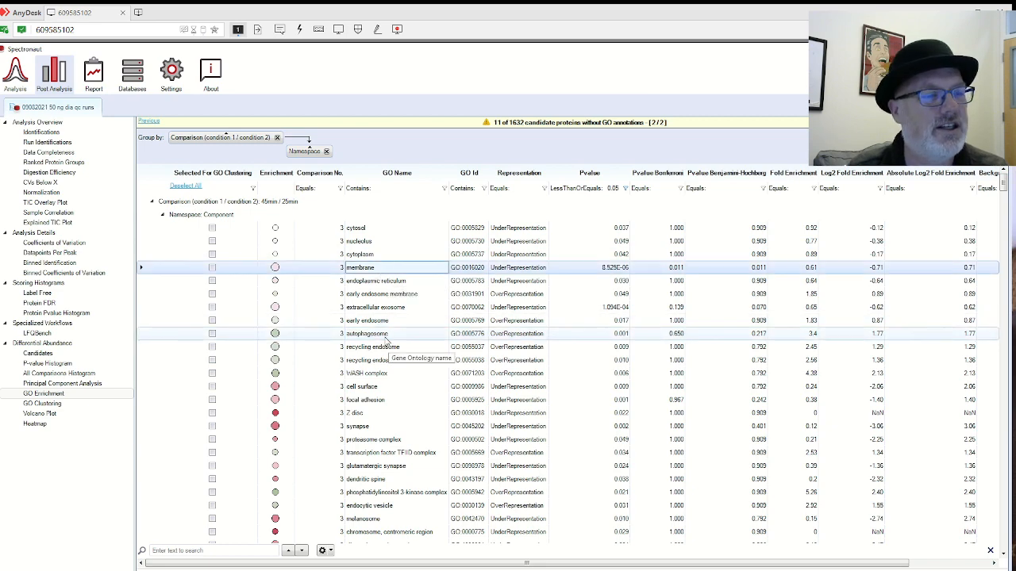
{"action": "scroll", "coordinate": [391, 337], "scroll_direction": "down", "scroll_amount": 15}
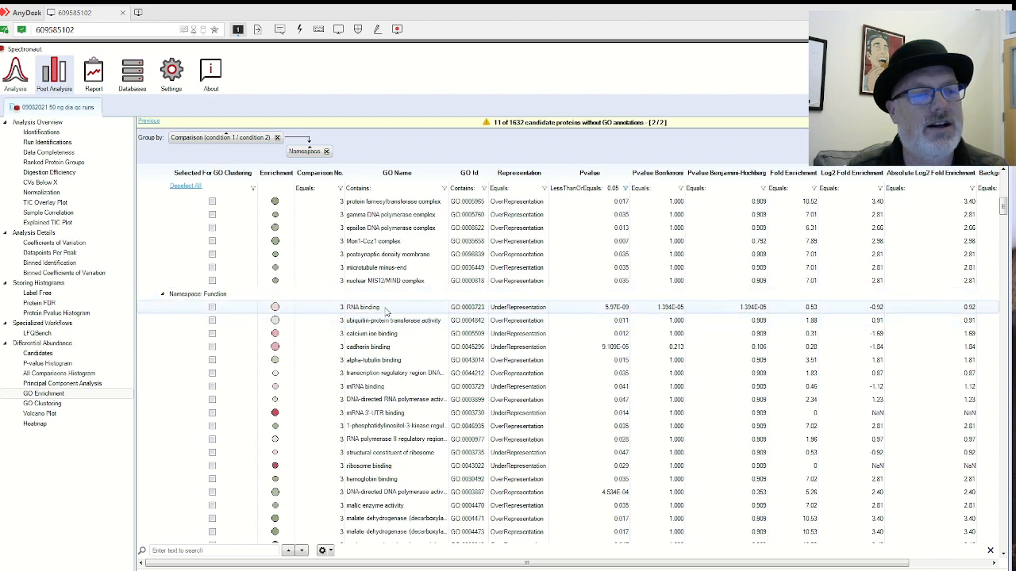
{"action": "left_click", "coordinate": [387, 307]}
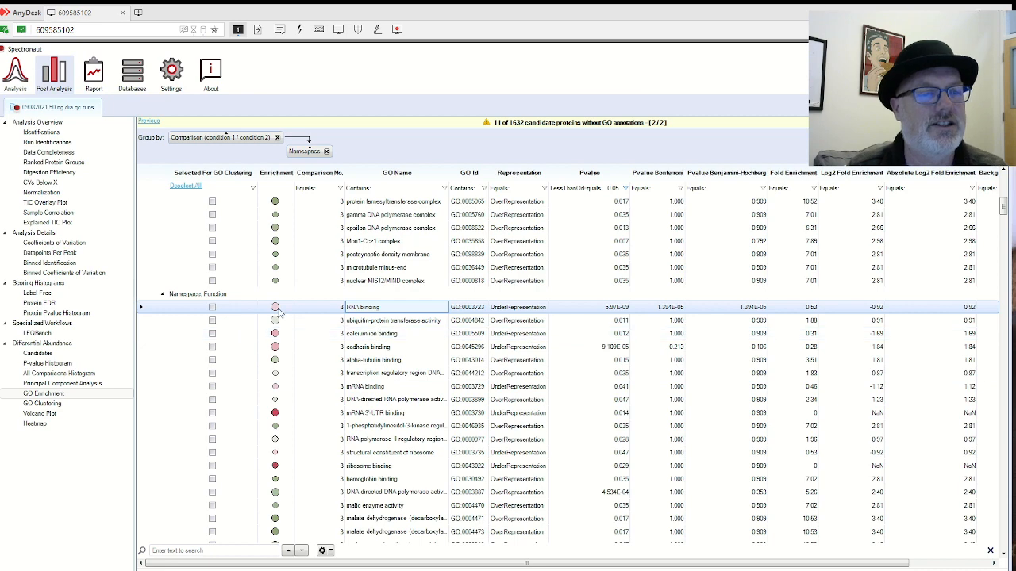
{"action": "scroll", "coordinate": [373, 385], "scroll_direction": "down", "scroll_amount": 2}
{"action": "scroll", "coordinate": [374, 385], "scroll_direction": "down", "scroll_amount": 3}
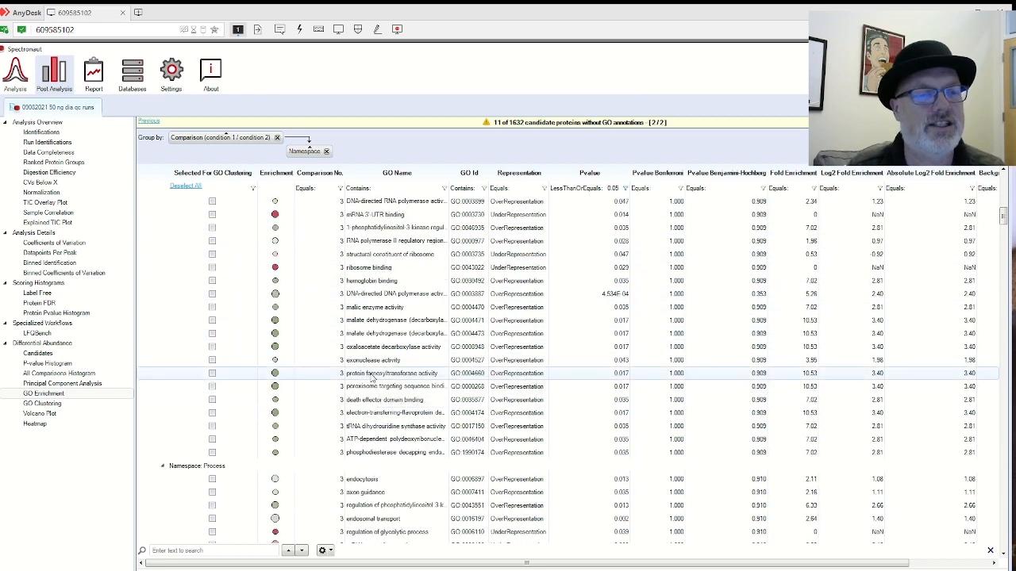
Step: Look through the Component, Function and Process GO terms of the 45min / 25min comparison and inspect the enrichment indicator of the membrane term
{"action": "left_click", "coordinate": [387, 335]}
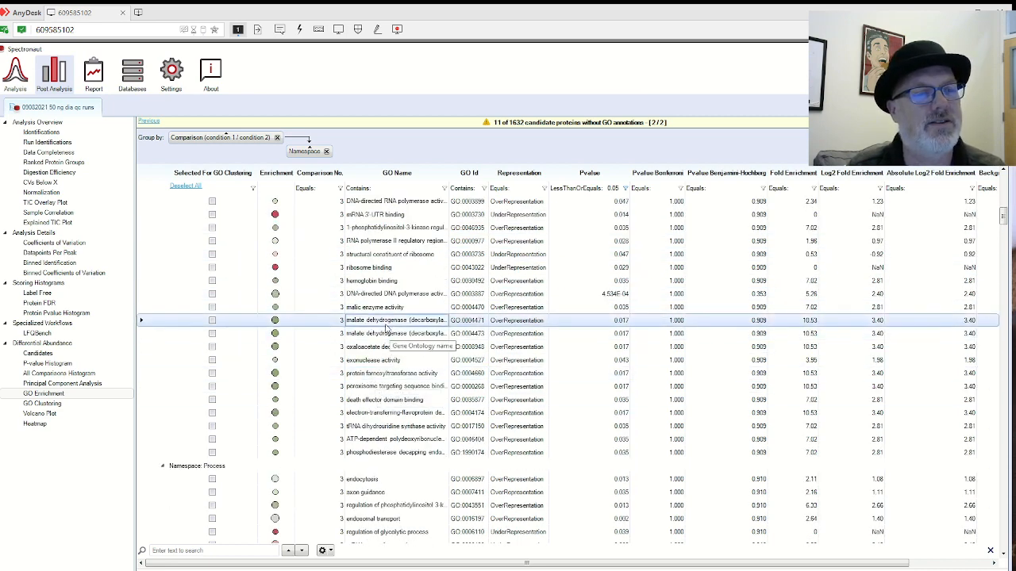
{"action": "scroll", "coordinate": [387, 329], "scroll_direction": "up", "scroll_amount": 5}
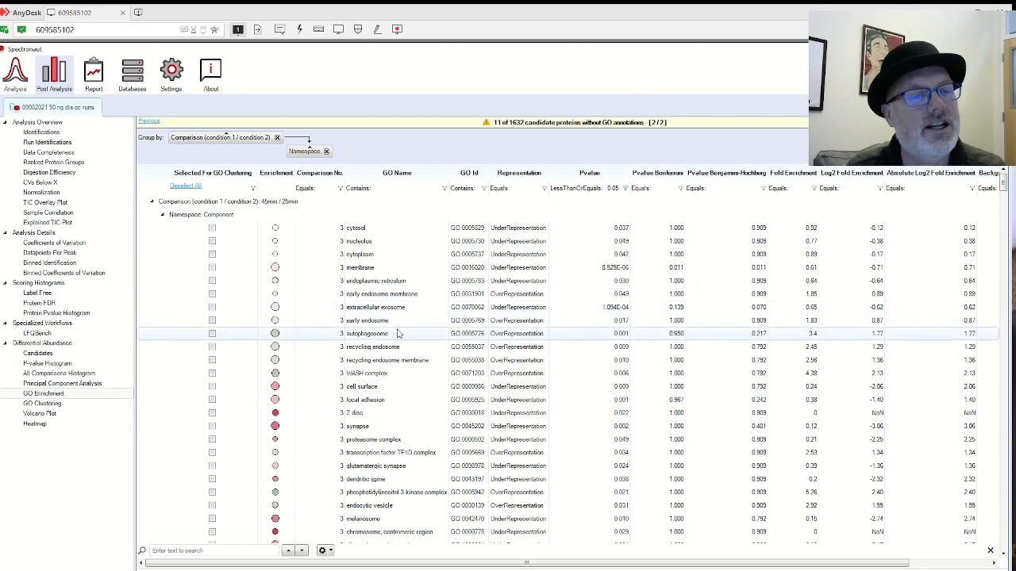
{"action": "left_click", "coordinate": [394, 361]}
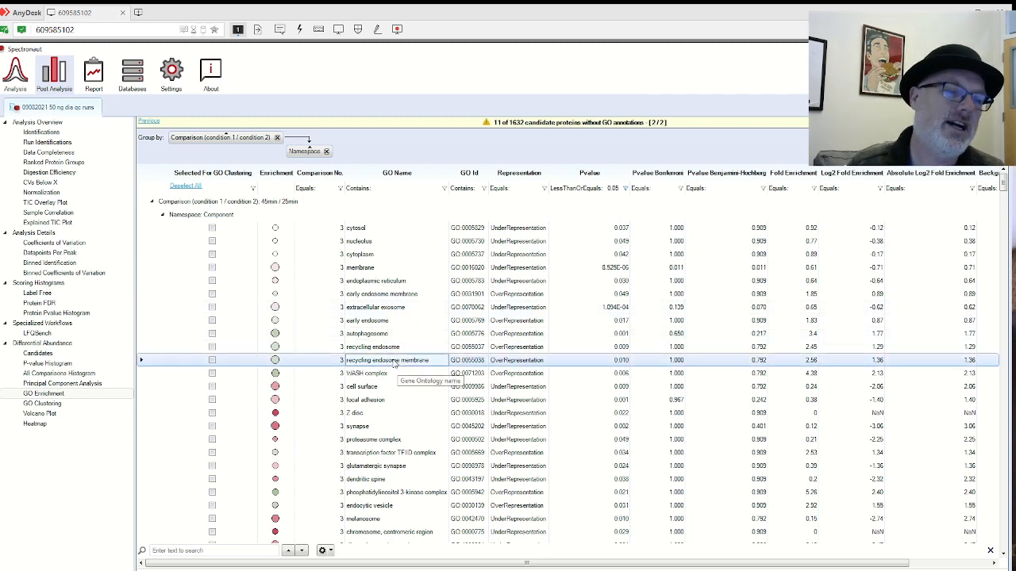
{"action": "scroll", "coordinate": [395, 362], "scroll_direction": "down", "scroll_amount": 10}
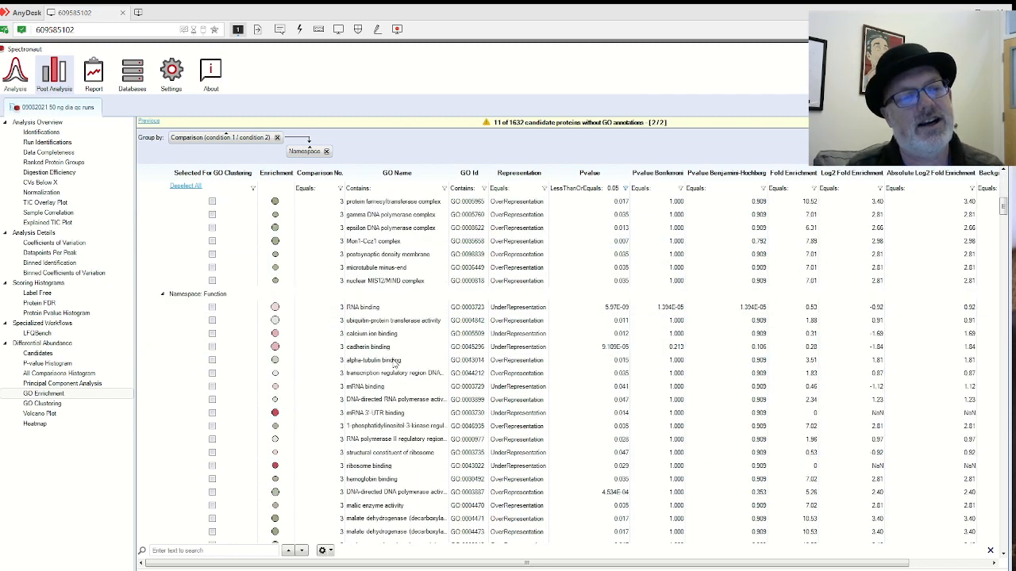
{"action": "scroll", "coordinate": [395, 363], "scroll_direction": "down", "scroll_amount": 2}
{"action": "left_click", "coordinate": [392, 348]}
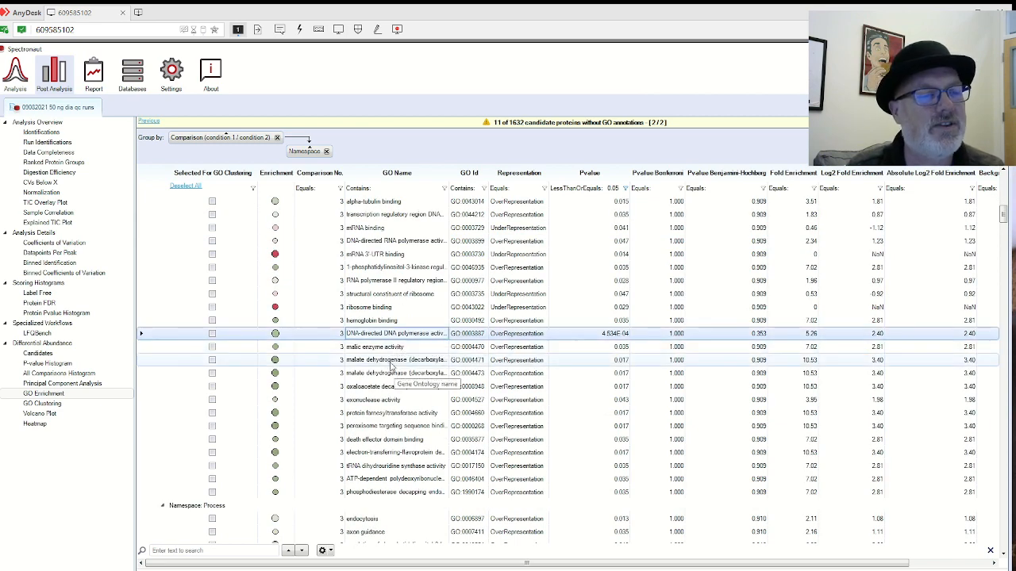
{"action": "scroll", "coordinate": [390, 361], "scroll_direction": "down", "scroll_amount": 4}
{"action": "scroll", "coordinate": [390, 365], "scroll_direction": "down", "scroll_amount": 5}
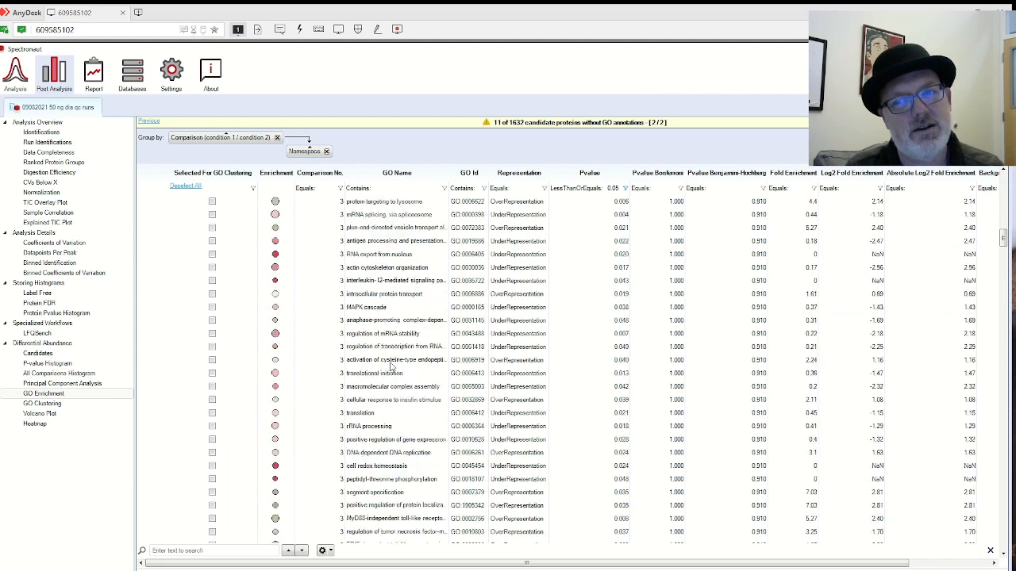
{"action": "scroll", "coordinate": [390, 366], "scroll_direction": "down", "scroll_amount": 5}
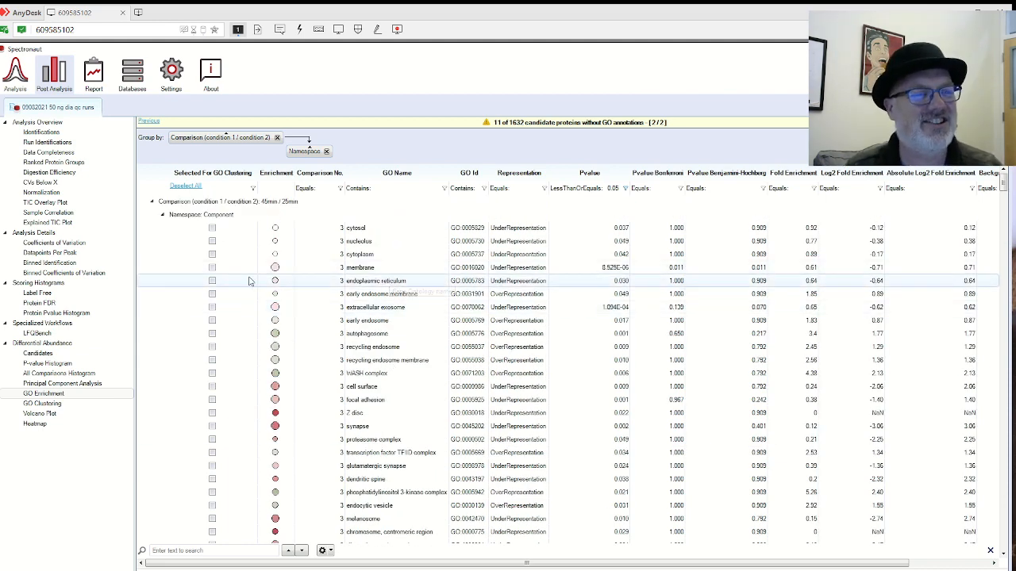
{"action": "mouse_move", "coordinate": [280, 273]}
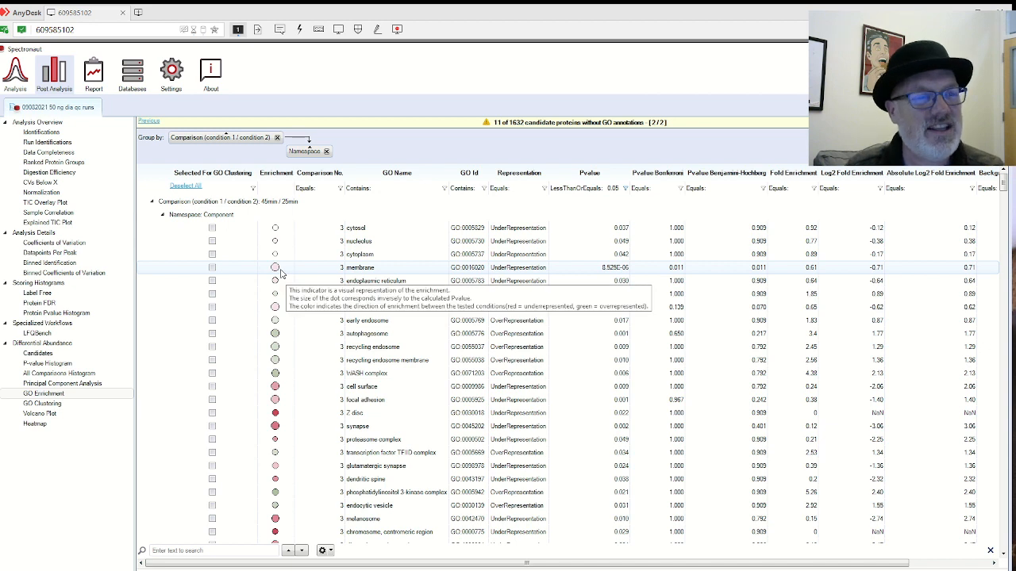
Step: Try to start GO clustering of the 45min / 25min comparison using the terms selected in GO Enrichment
{"action": "left_click", "coordinate": [77, 403]}
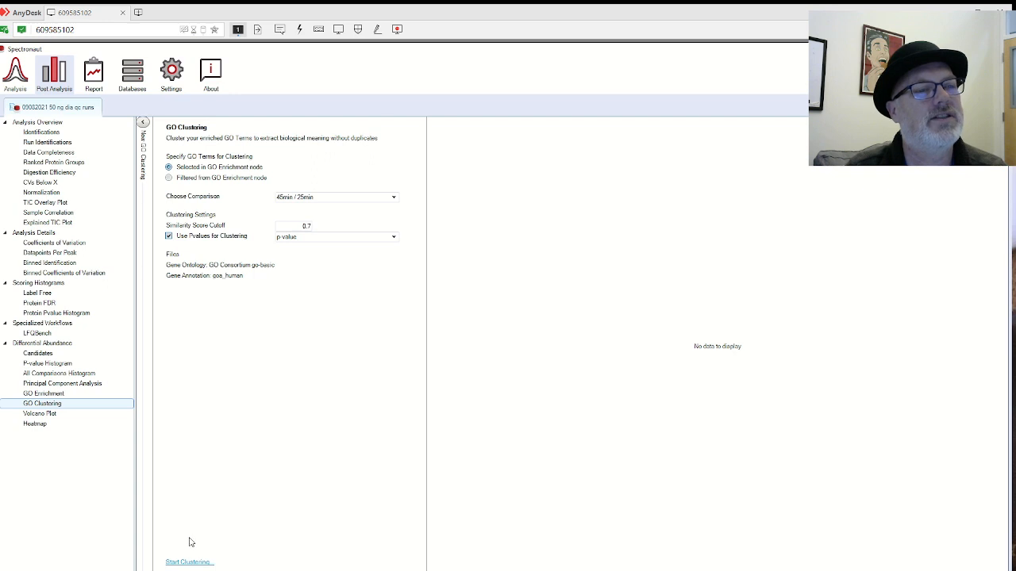
{"action": "left_click", "coordinate": [200, 564]}
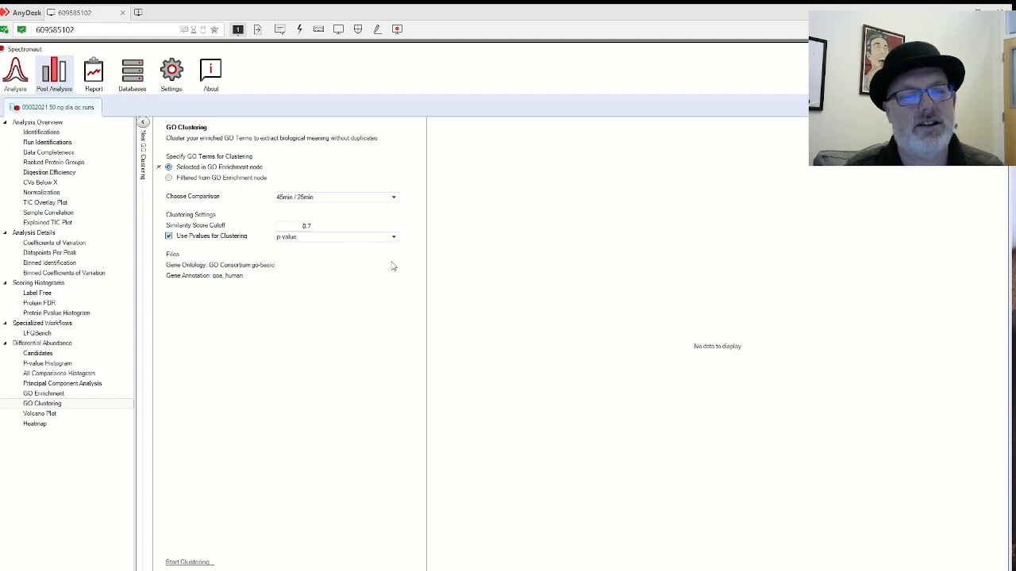
{"action": "left_click", "coordinate": [44, 393]}
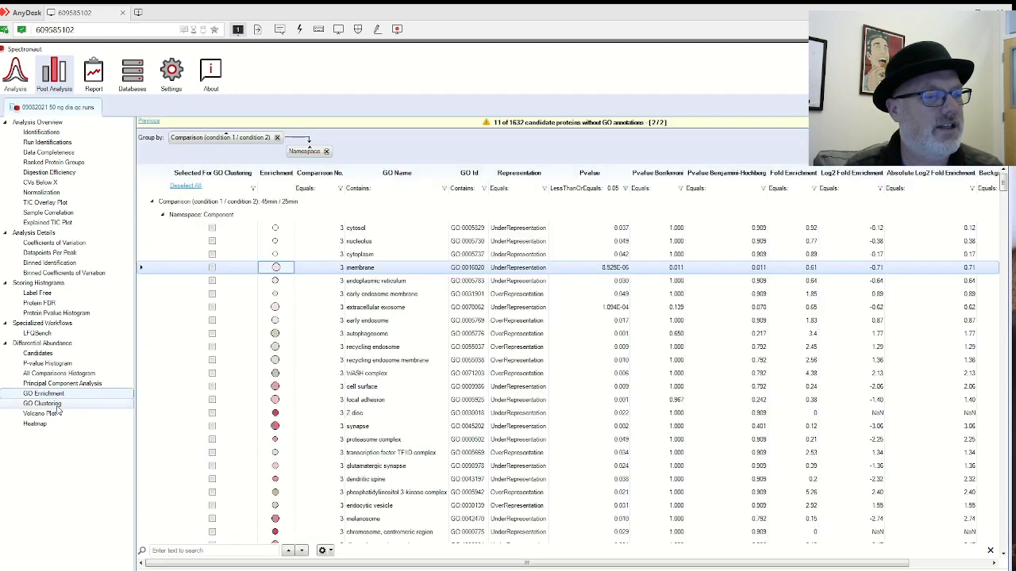
{"action": "left_click", "coordinate": [56, 405]}
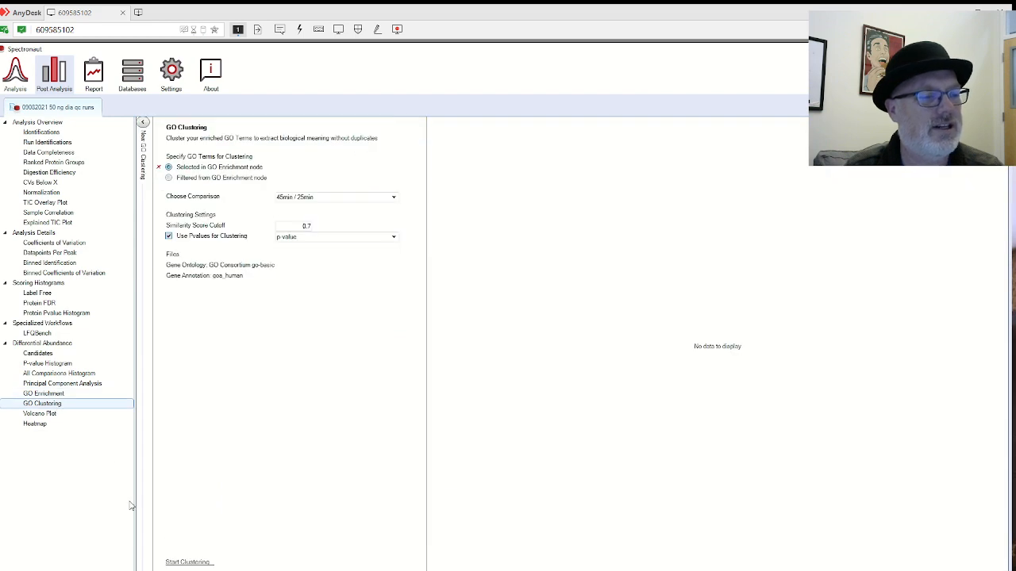
Step: Open the volcano plot of the 45min / 25min comparison and turn off the candidate highlighting
{"action": "left_click", "coordinate": [57, 415]}
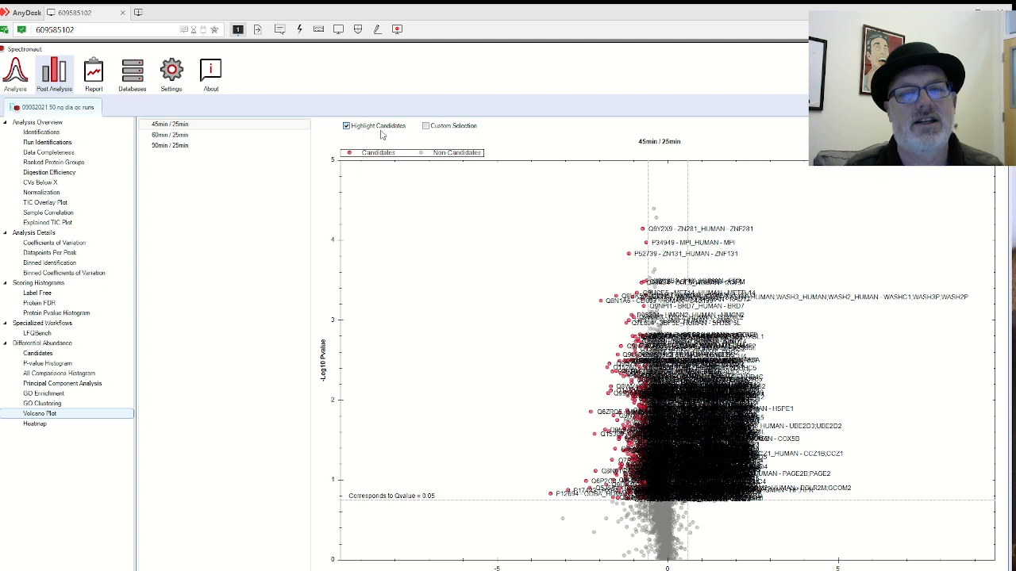
{"action": "left_click", "coordinate": [347, 126]}
{"action": "left_click", "coordinate": [374, 131]}
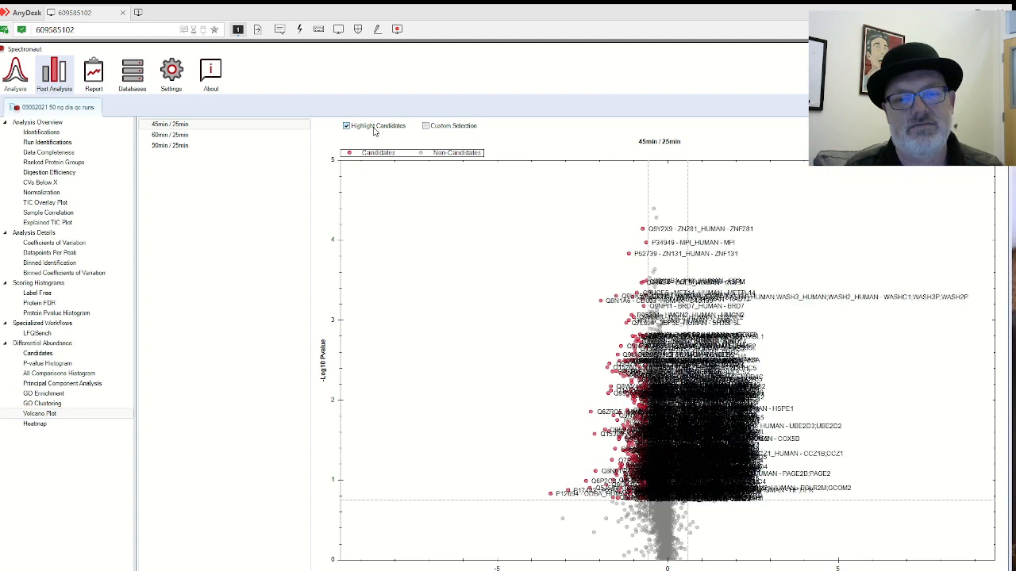
{"action": "left_click", "coordinate": [374, 131]}
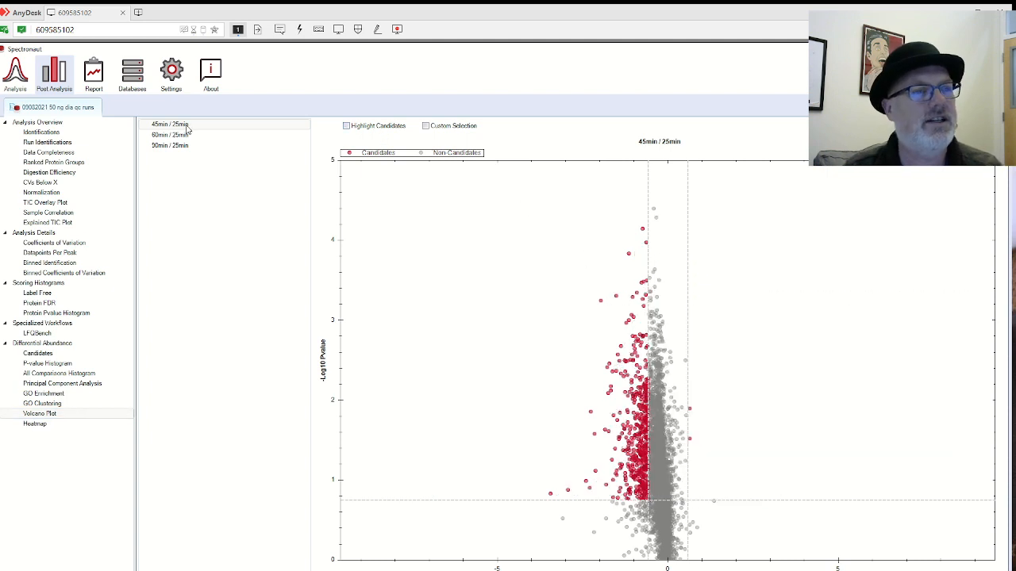
Step: Show the volcano plot of the 90min / 25min comparison and identify its outlying candidate proteins on both sides, including HSPE1 and YIPF3
{"action": "left_click", "coordinate": [199, 146]}
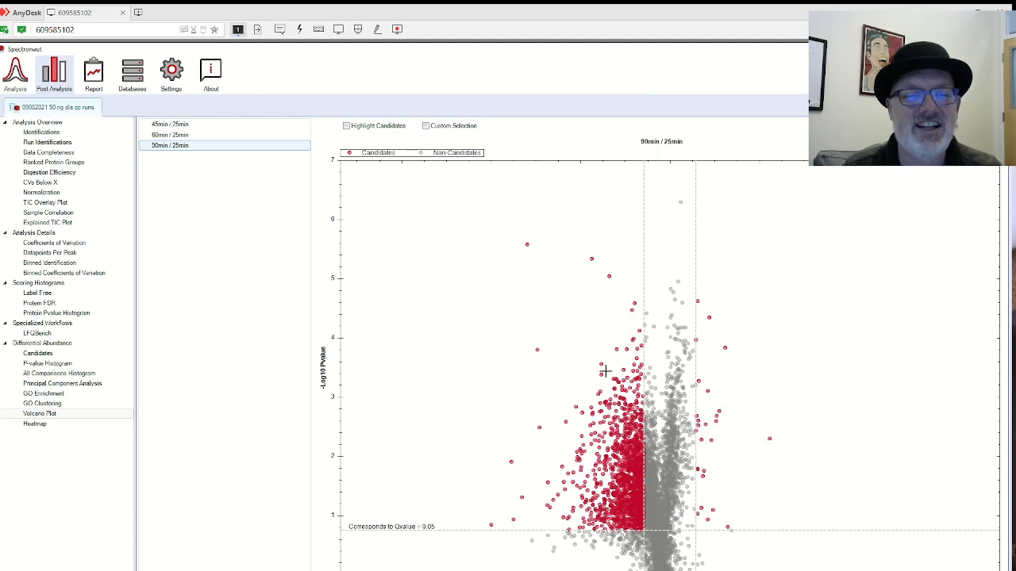
{"action": "mouse_move", "coordinate": [536, 347]}
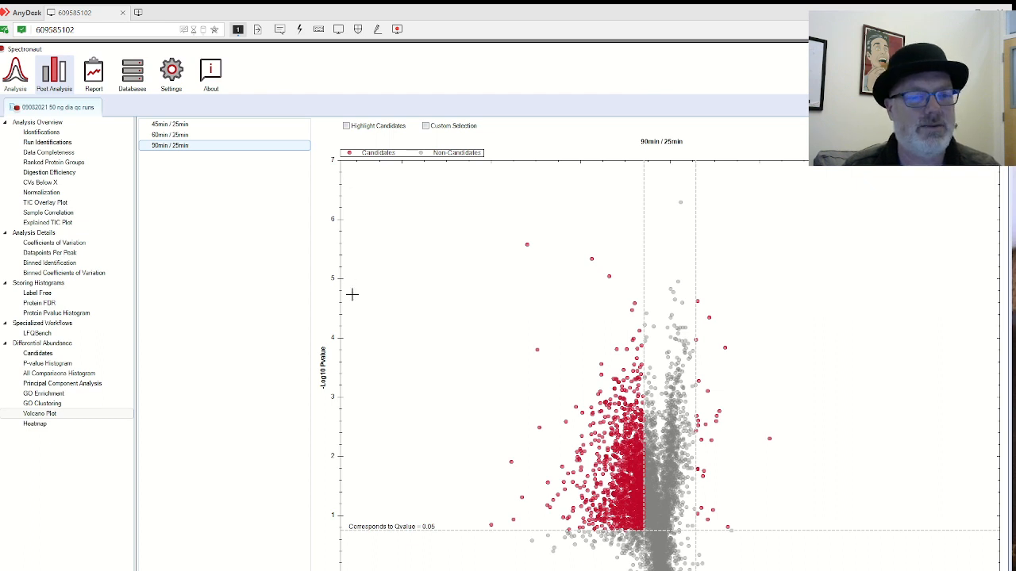
{"action": "mouse_move", "coordinate": [769, 439]}
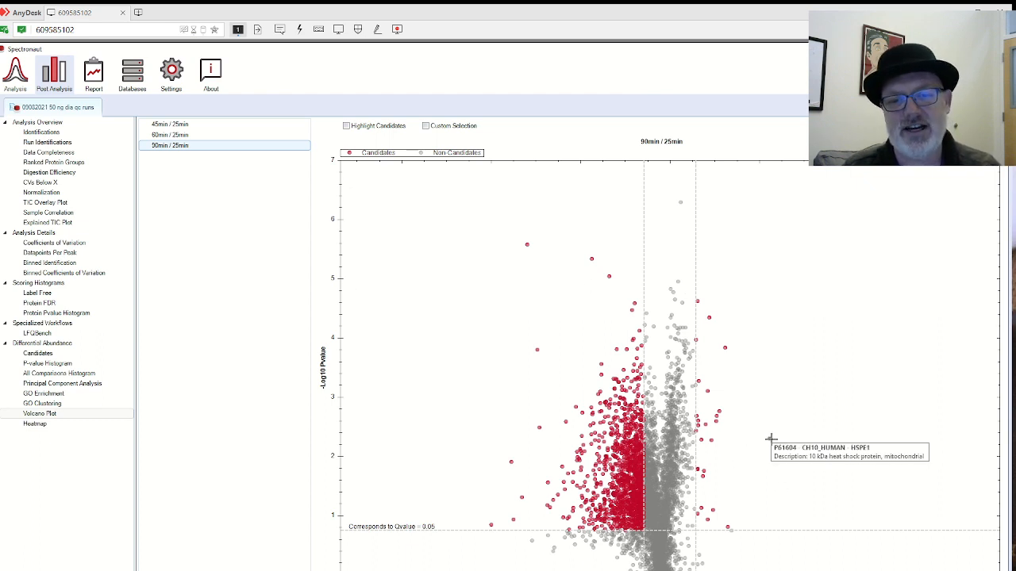
{"action": "mouse_move", "coordinate": [527, 246]}
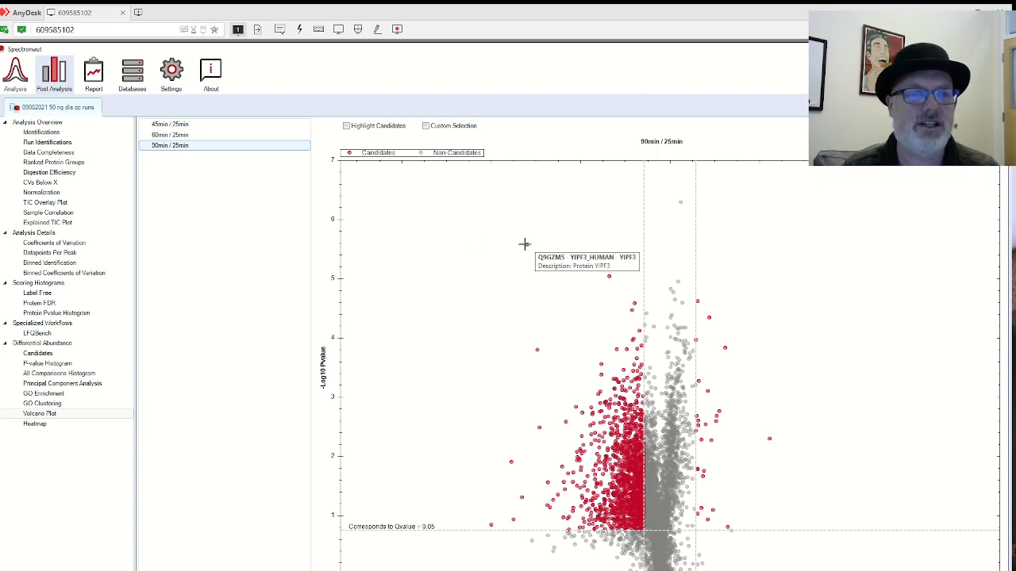
{"action": "left_click", "coordinate": [526, 244]}
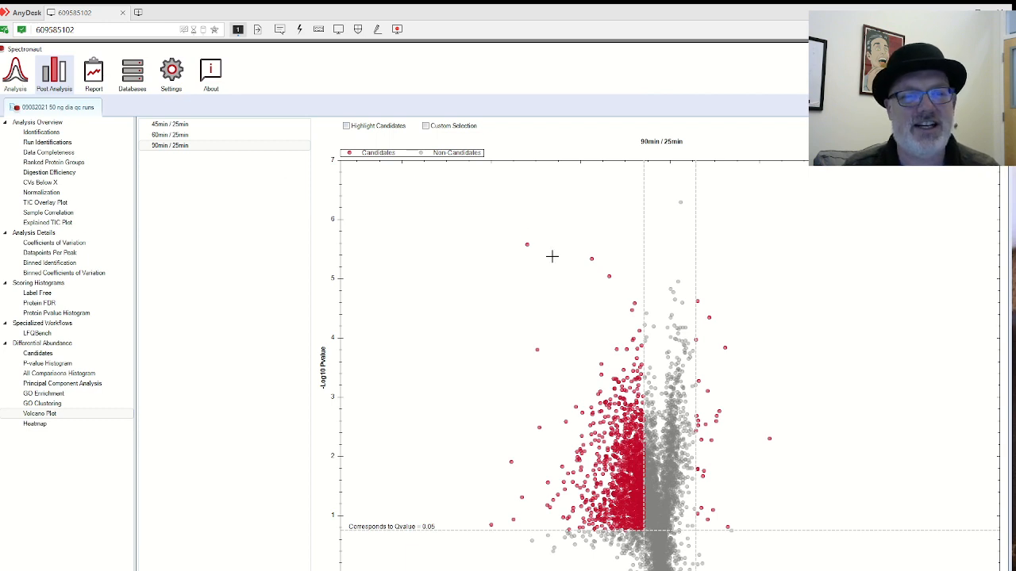
{"action": "right_click", "coordinate": [527, 243]}
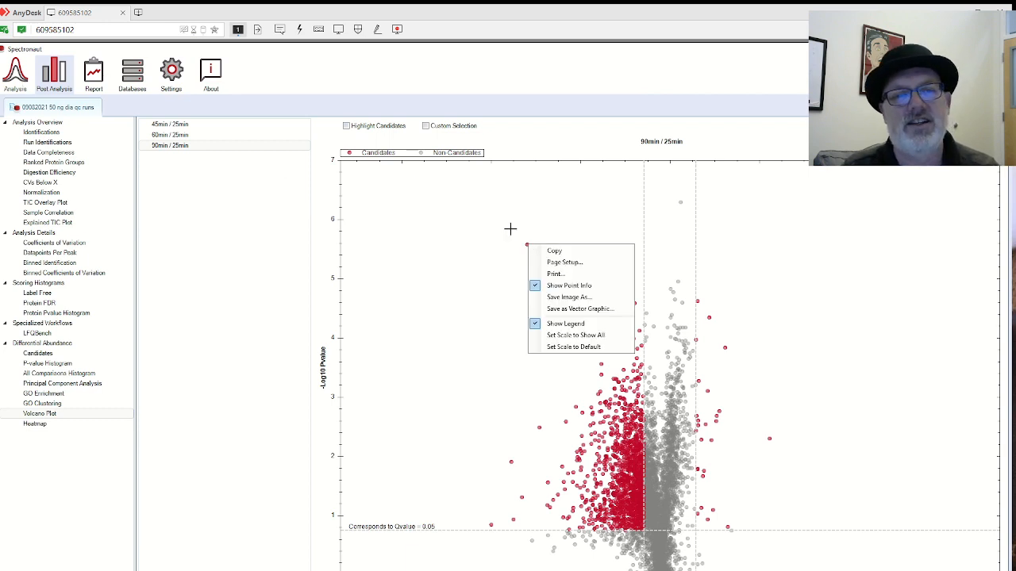
{"action": "left_click", "coordinate": [476, 208]}
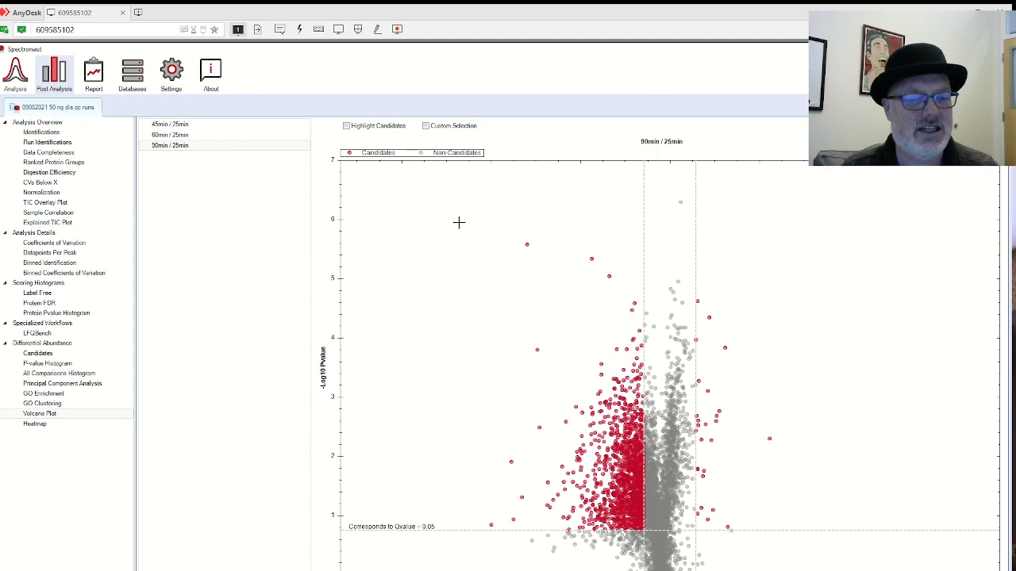
{"action": "right_click", "coordinate": [459, 222]}
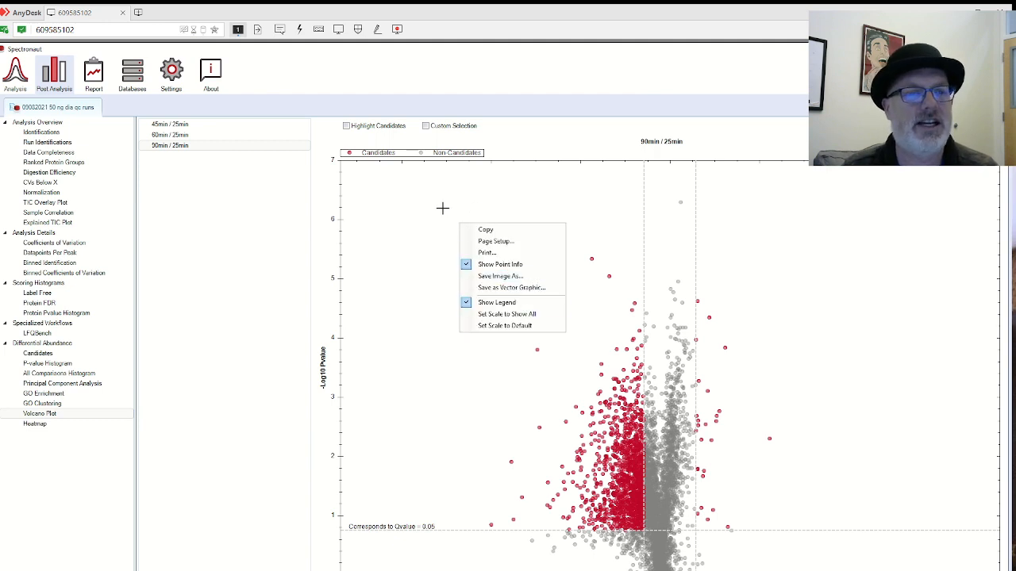
{"action": "left_click", "coordinate": [443, 208]}
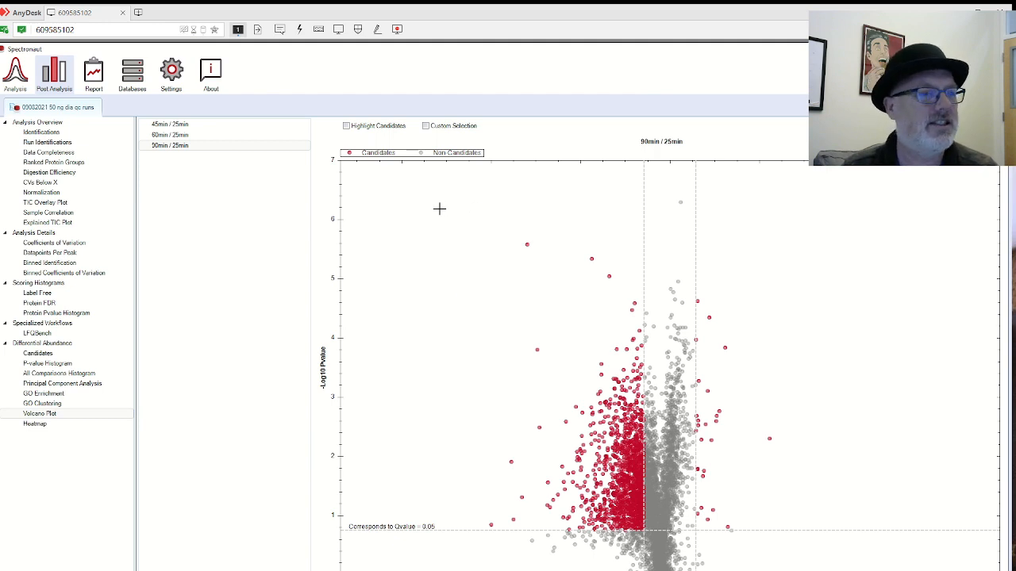
Step: Mark protein A0AVT1 (UBA6_HUMAN) in the 90min / 25min volcano plot through a custom selection
{"action": "left_click", "coordinate": [426, 126]}
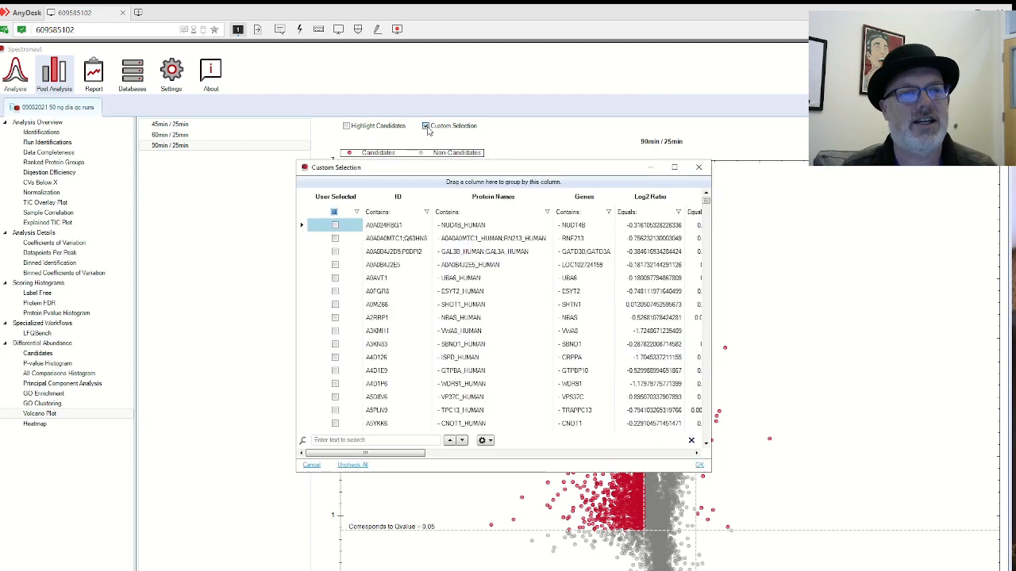
{"action": "left_click", "coordinate": [335, 278]}
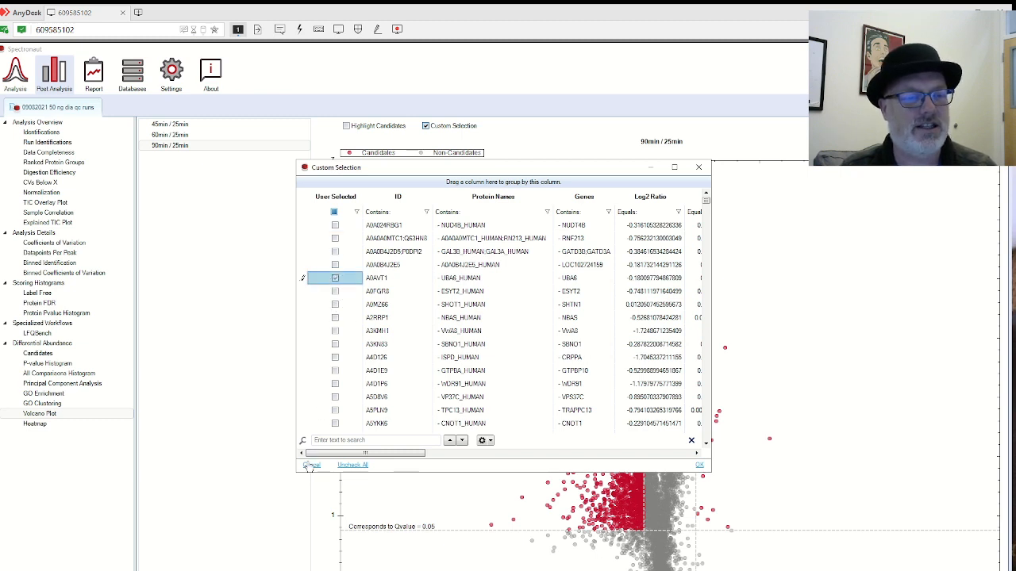
{"action": "left_click", "coordinate": [700, 465]}
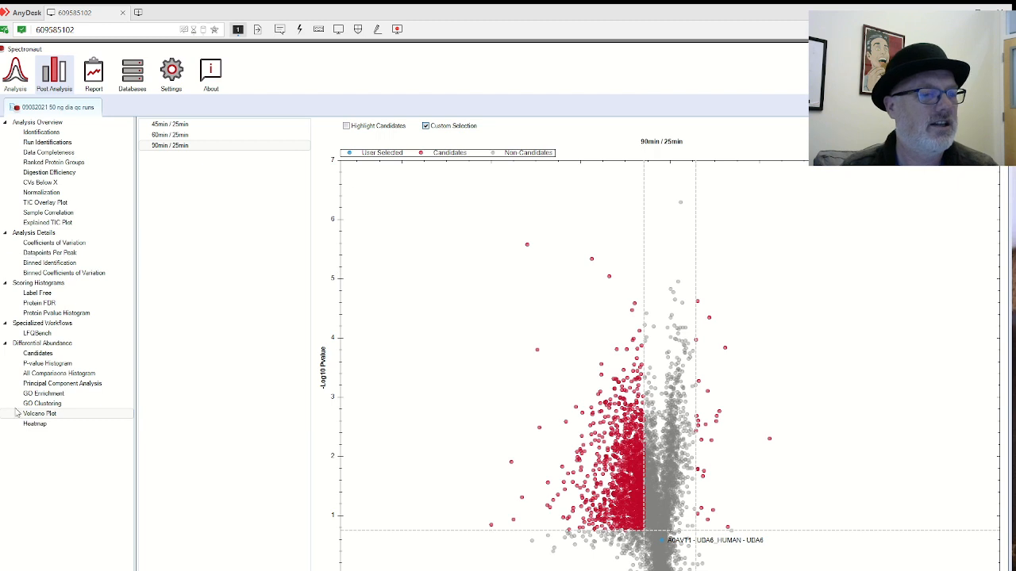
Step: Open the heatmap, examine the lowest protein groups of the 60min and 90min runs up close, and restore the default scale
{"action": "left_click", "coordinate": [35, 424]}
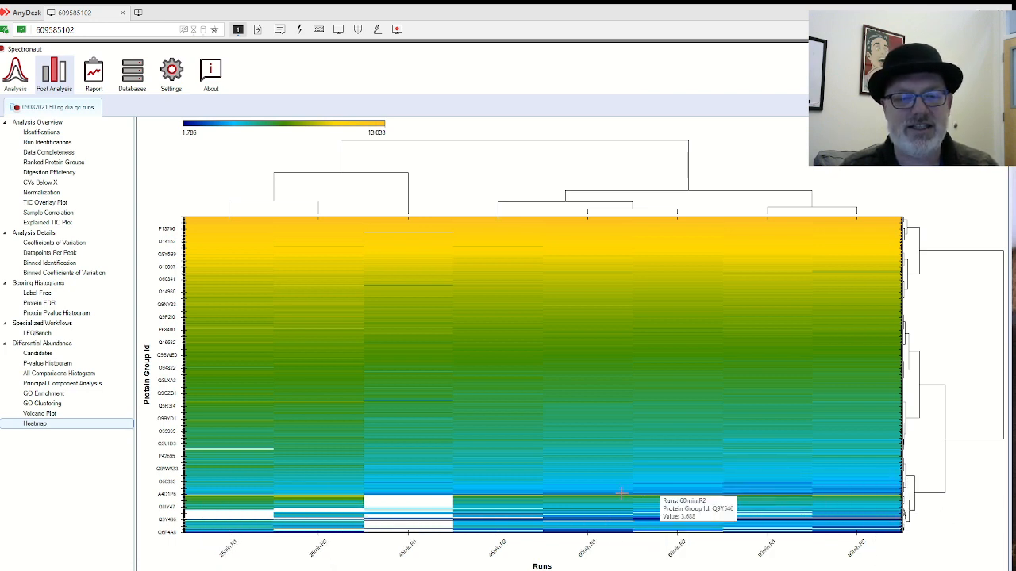
{"action": "left_click_drag", "start_coordinate": [544, 505], "coordinate": [902, 546]}
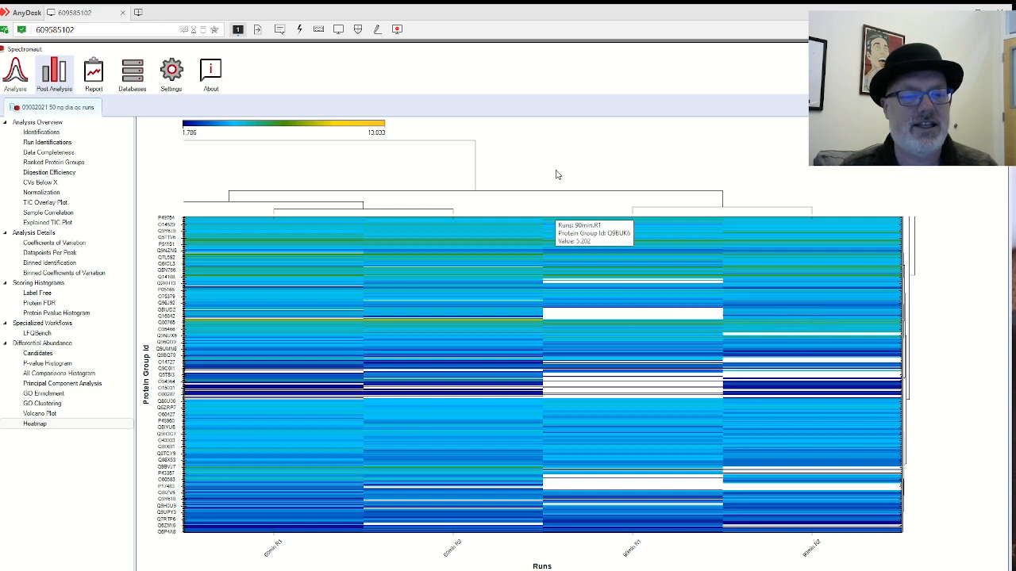
{"action": "right_click", "coordinate": [593, 316]}
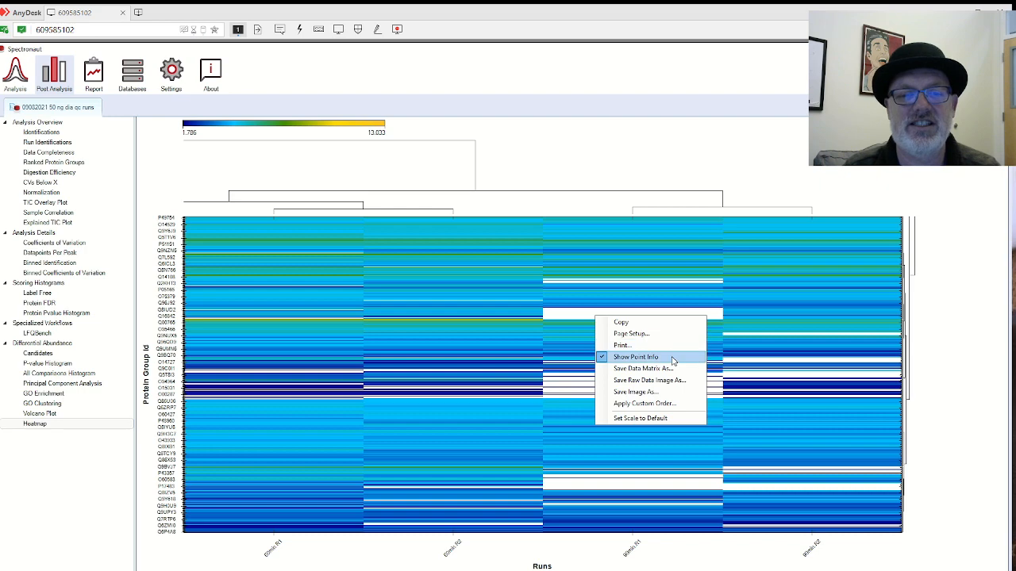
{"action": "left_click", "coordinate": [642, 419]}
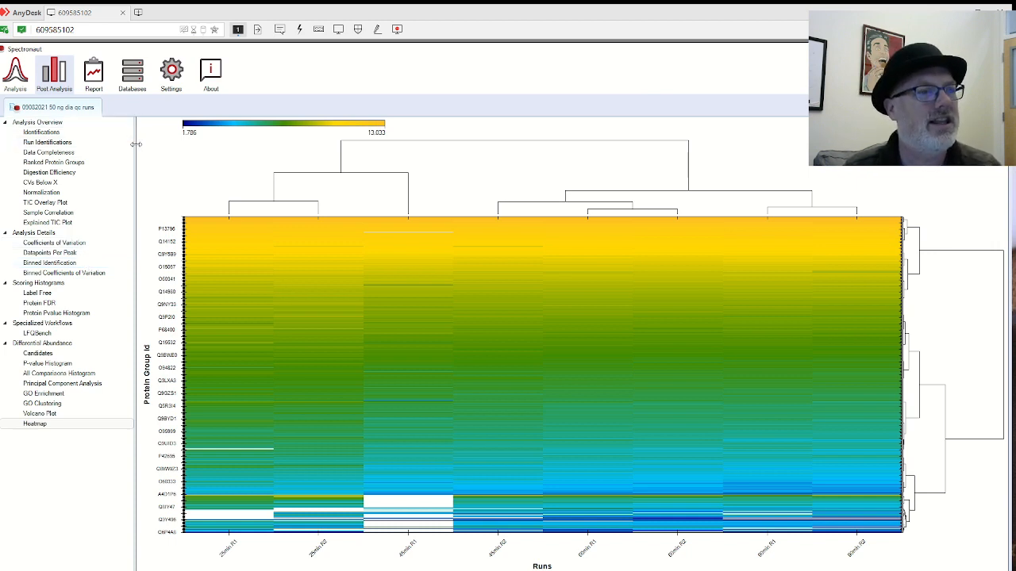
{"action": "mouse_move", "coordinate": [330, 235]}
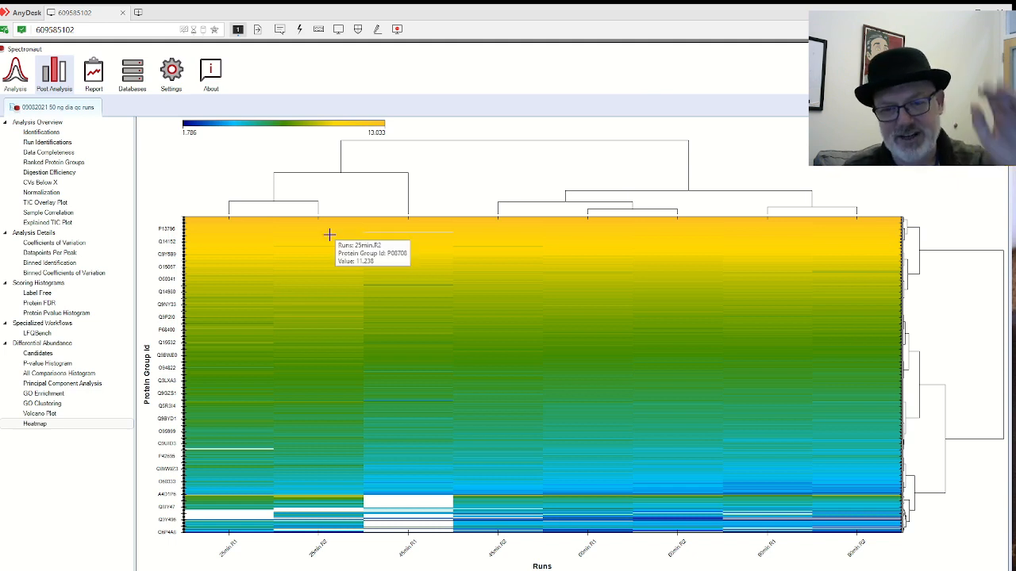